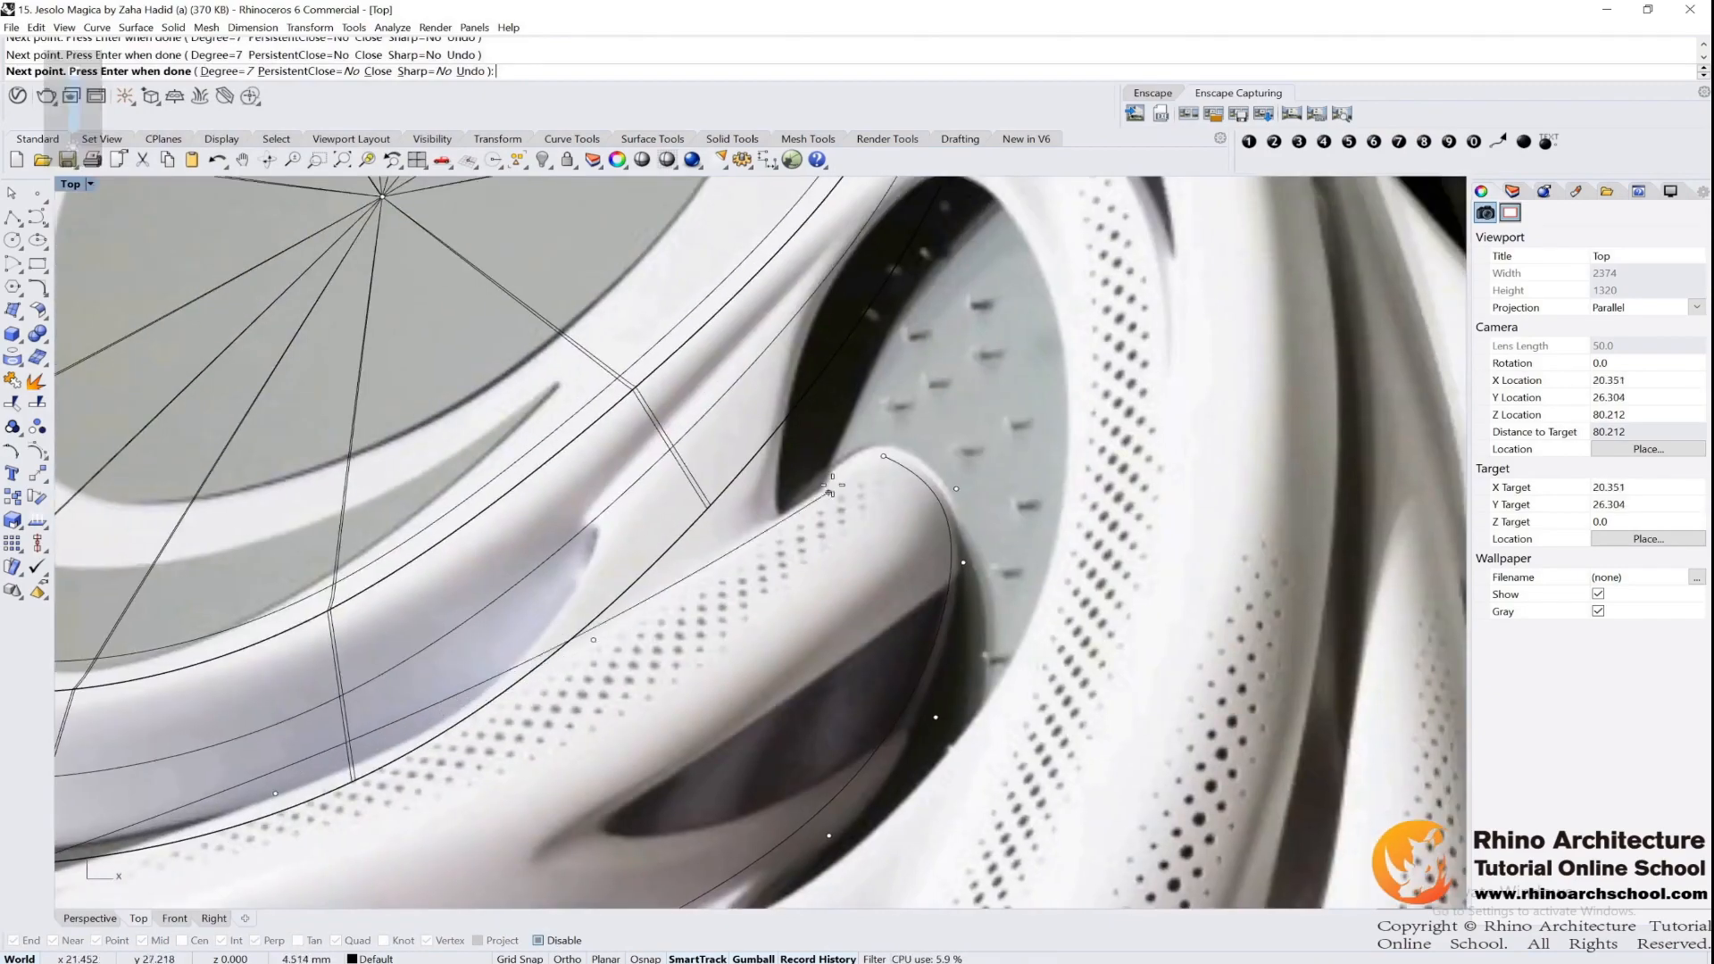
# Close the small wing's outline curve and move control points along its outer side to follow the reference image
pyautogui.click(939, 527)
pyautogui.moveTo(937, 520); pyautogui.dragTo(943, 526)
pyautogui.moveTo(860, 420); pyautogui.dragTo(871, 353)
pyautogui.scroll(-6, 910, 407)
pyautogui.scroll(5, 903, 458)
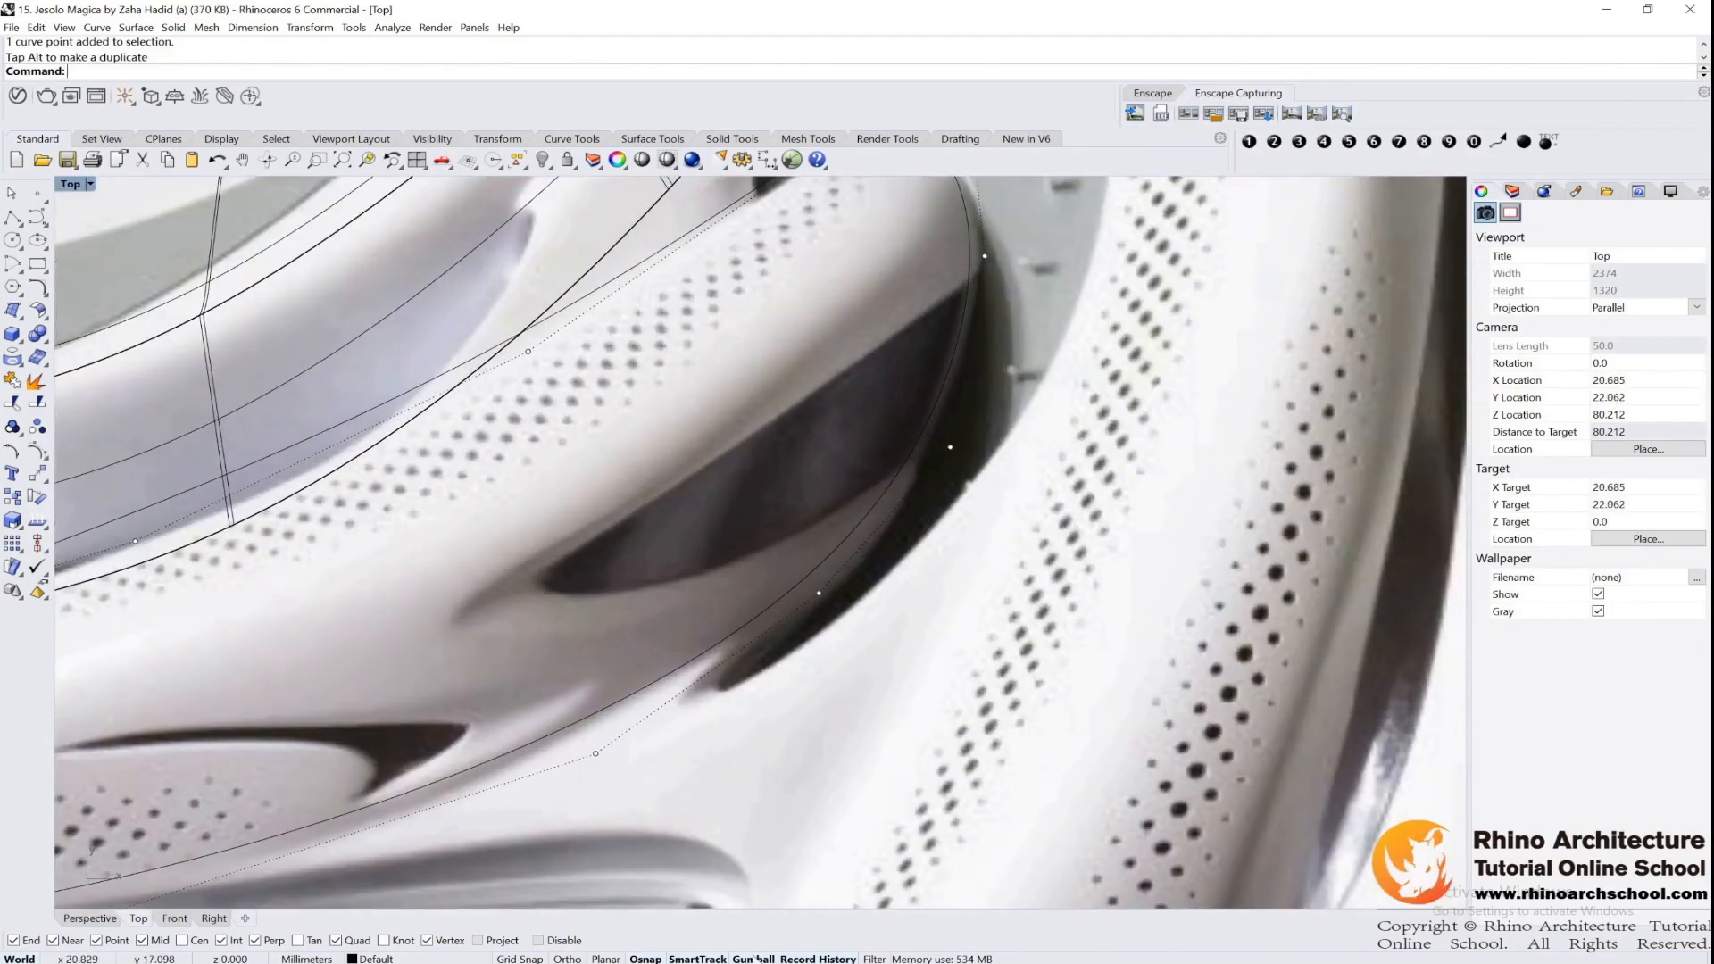
pyautogui.scroll(-5, 738, 437)
pyautogui.moveTo(738, 437); pyautogui.dragTo(842, 394, button='right')
pyautogui.scroll(5, 880, 409)
pyautogui.moveTo(873, 420); pyautogui.dragTo(998, 522)
pyautogui.moveTo(939, 460); pyautogui.dragTo(977, 505)
# Shift a control point on the lower edge of the small wing's outline downward to match the image
pyautogui.scroll(-4, 871, 538)
pyautogui.moveTo(870, 538); pyautogui.dragTo(1061, 480, button='right')
pyautogui.moveTo(628, 692); pyautogui.dragTo(659, 713)
pyautogui.moveTo(586, 645); pyautogui.dragTo(587, 669)
pyautogui.moveTo(584, 607); pyautogui.dragTo(856, 586, button='right')
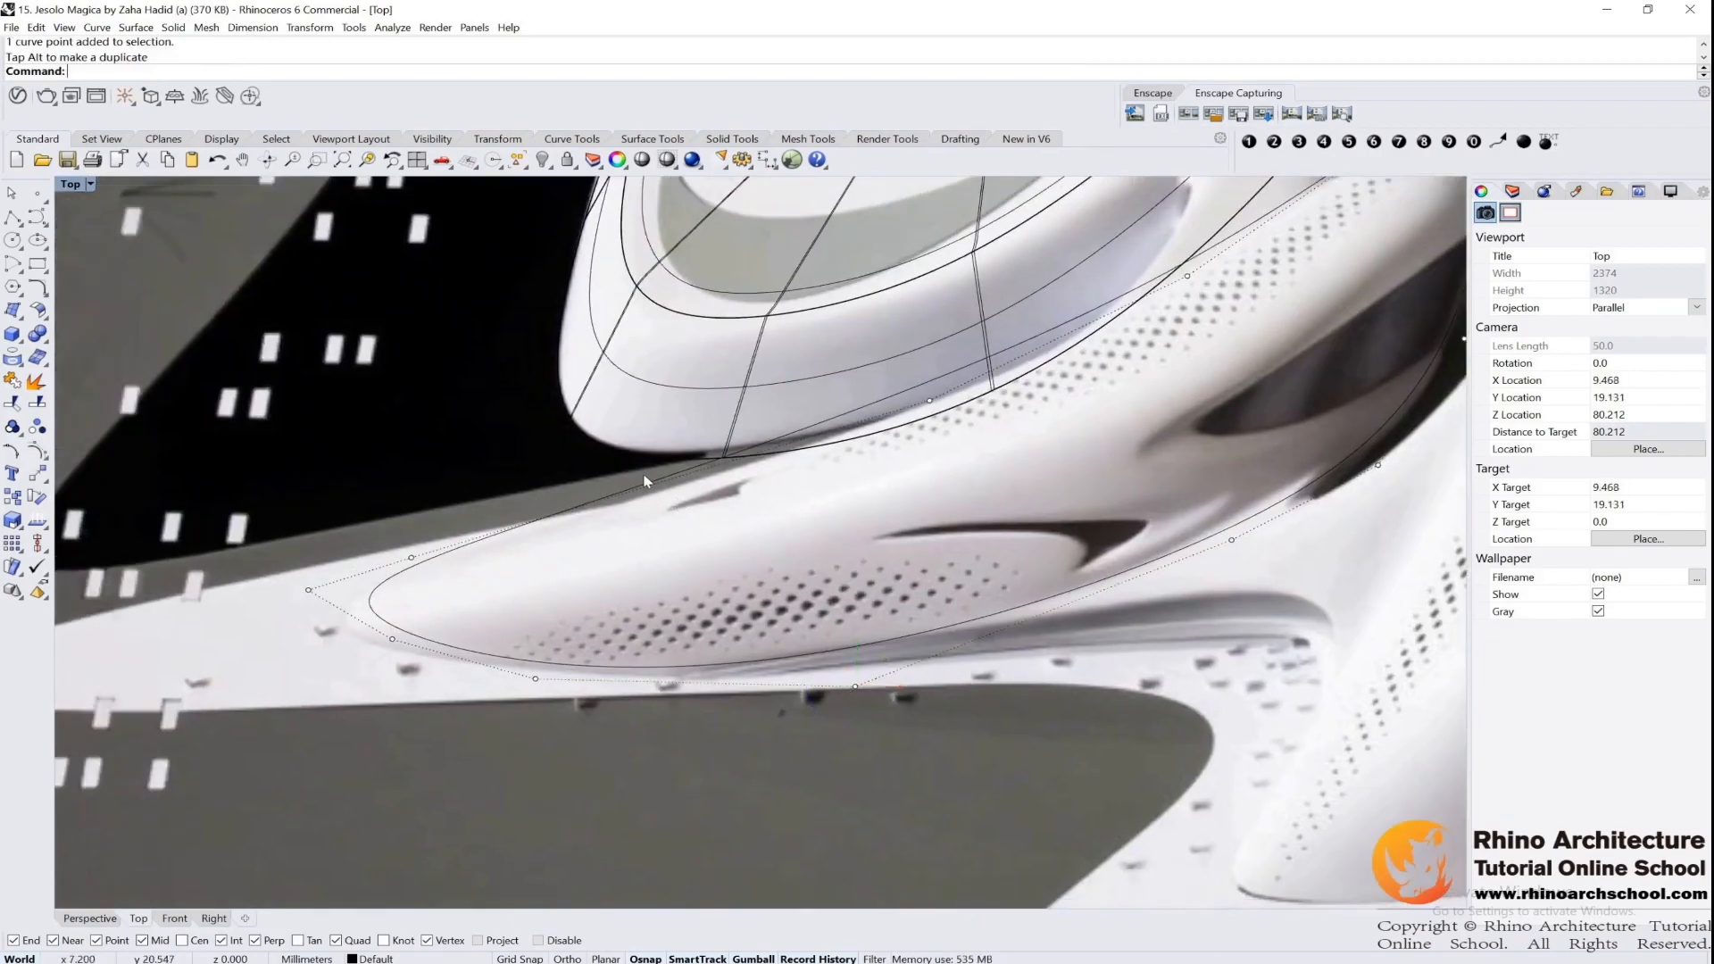
pyautogui.click(656, 486)
pyautogui.click(931, 404)
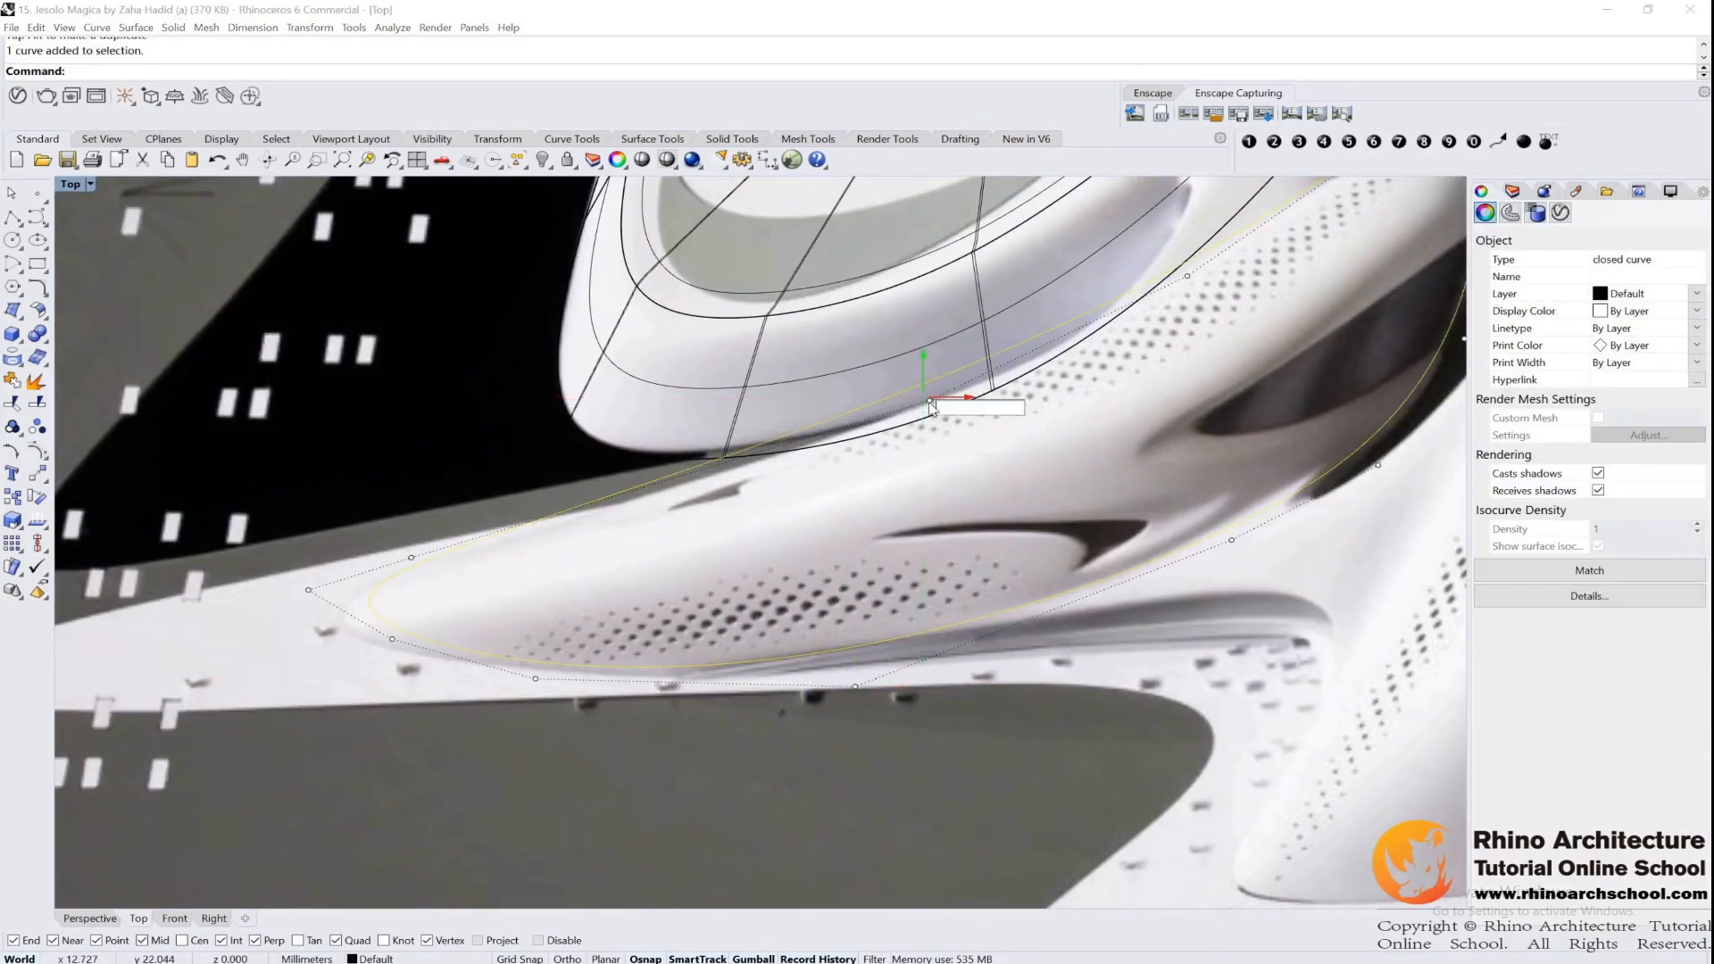
pyautogui.moveTo(925, 366); pyautogui.dragTo(926, 376)
pyautogui.hotkey('ctrl', 'z')
# Lower the control point on the upper edge of the small wing's outline beside the oval building
pyautogui.scroll(3, 851, 416)
pyautogui.click(930, 400)
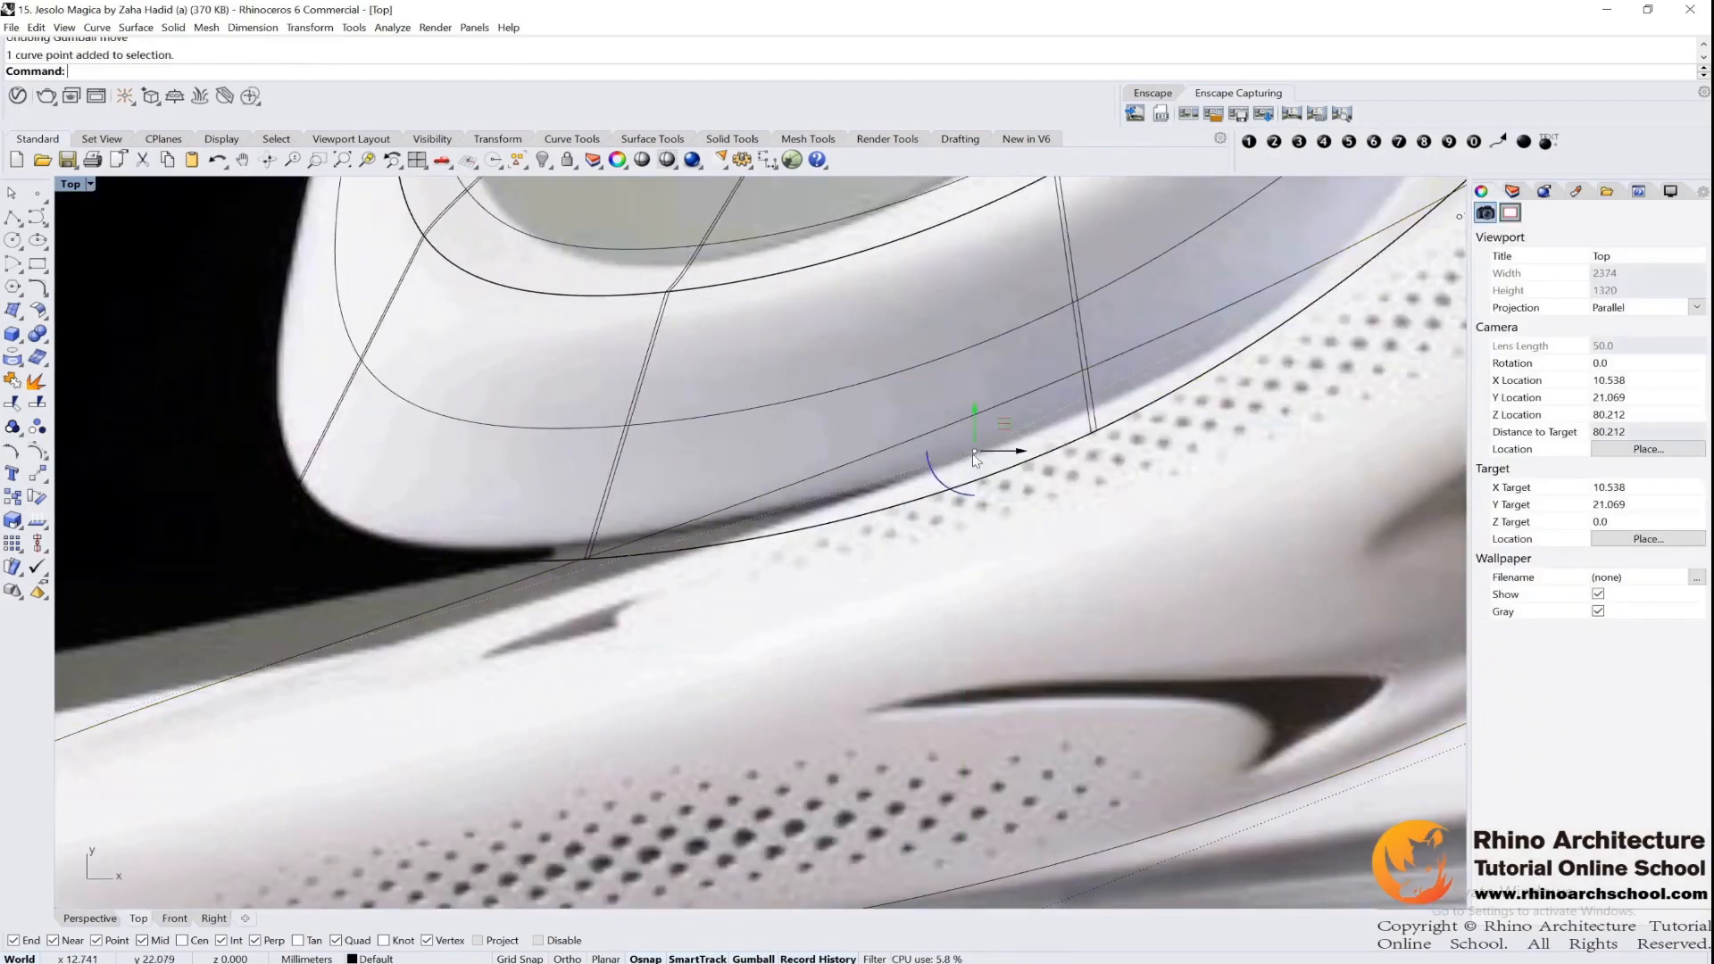
pyautogui.moveTo(974, 419); pyautogui.dragTo(976, 517)
pyautogui.scroll(-5, 723, 564)
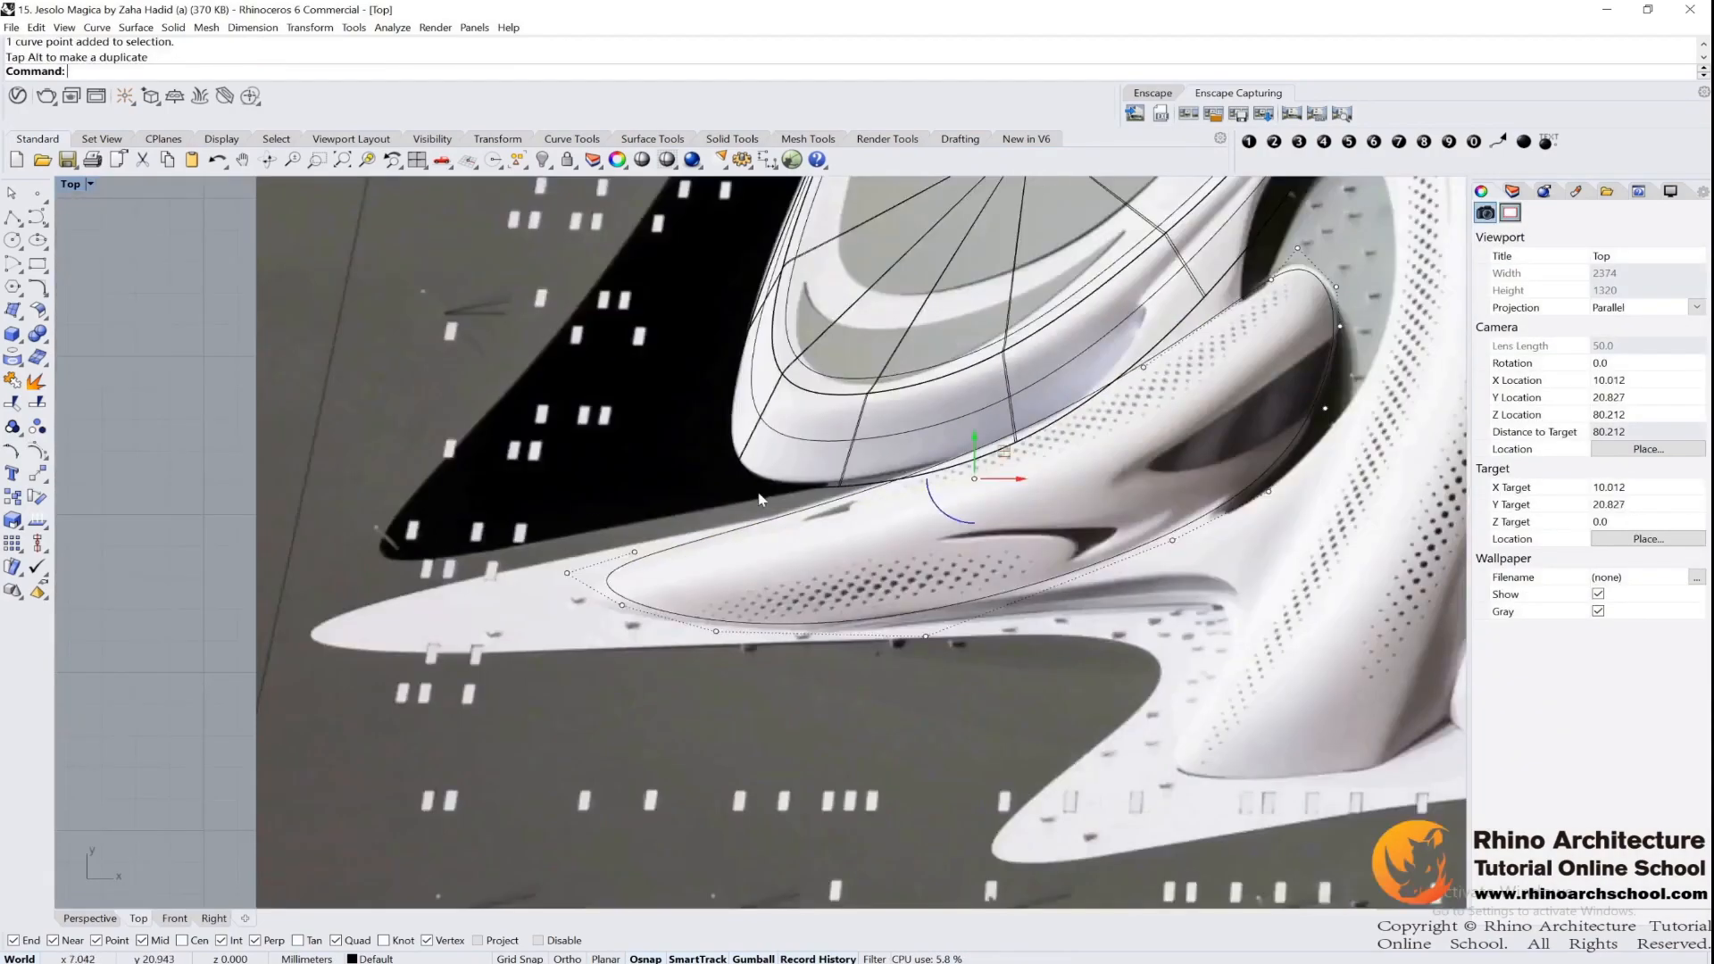
# Adjust the control points near the pointed tip of the wing outline to match the image
pyautogui.scroll(4, 723, 564)
pyautogui.moveTo(665, 516); pyautogui.dragTo(630, 590)
pyautogui.scroll(-6, 630, 593)
pyautogui.scroll(8, 638, 584)
pyautogui.moveTo(544, 430); pyautogui.dragTo(701, 562)
pyautogui.moveTo(676, 459); pyautogui.dragTo(691, 495)
pyautogui.scroll(-5, 692, 496)
pyautogui.scroll(3, 615, 530)
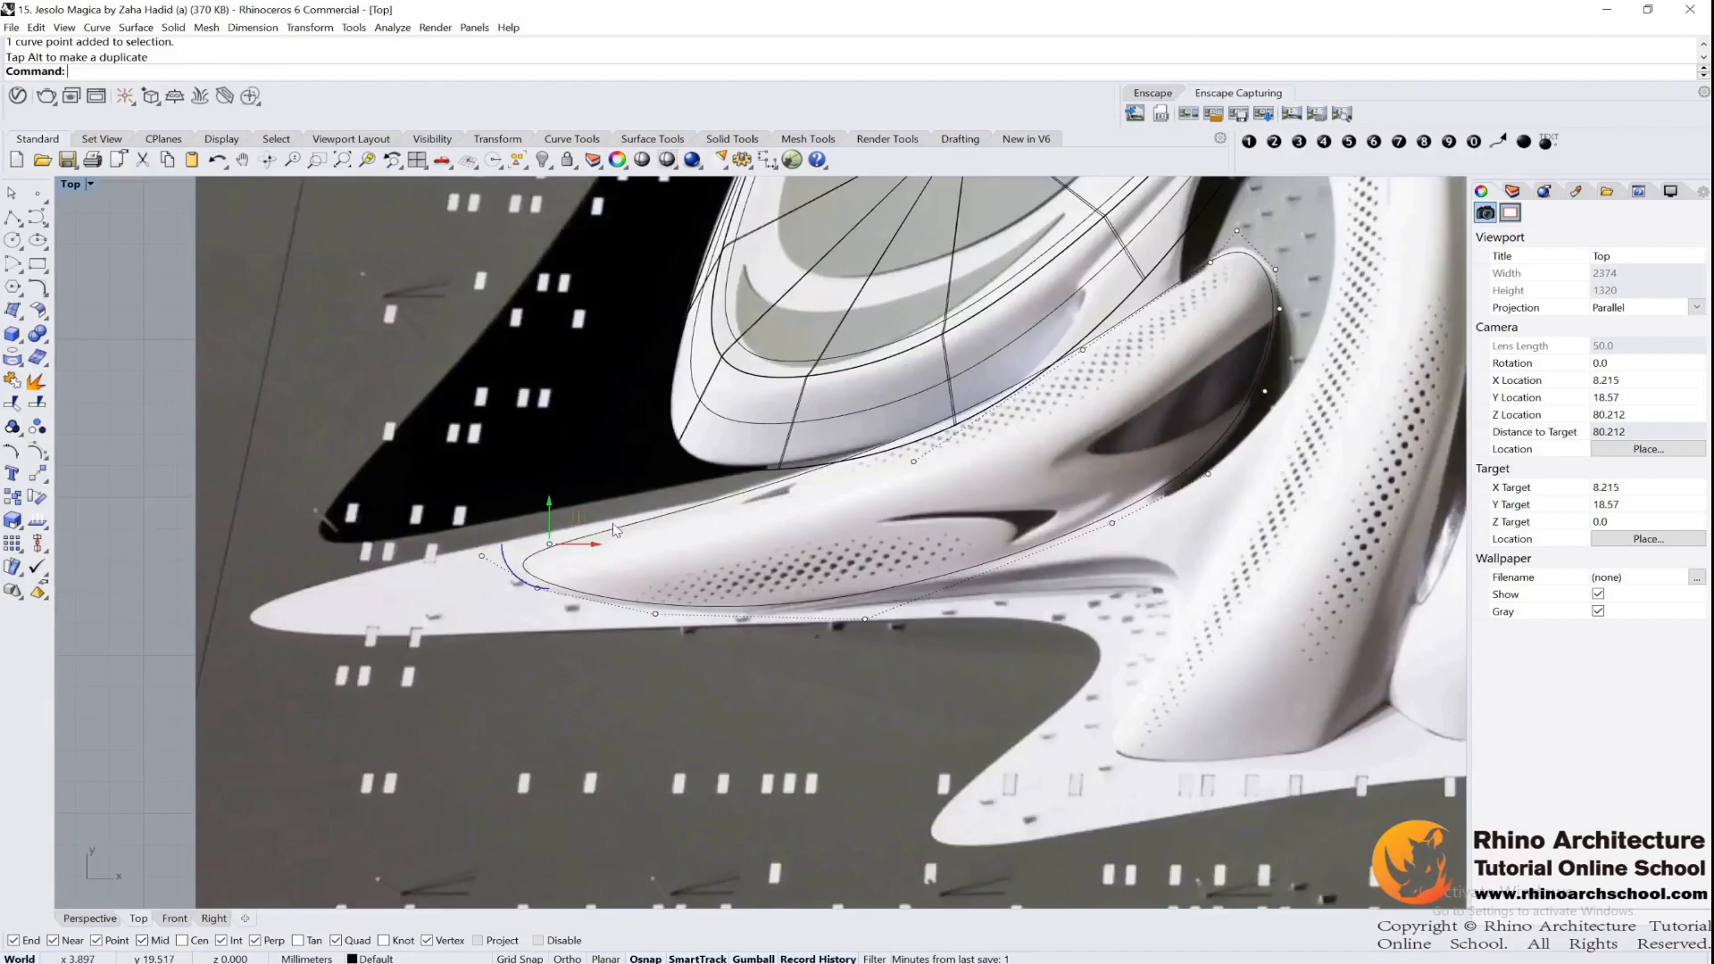
# Draw a degree-7 control point curve through the middle of the wing, from its pointed tip to its rounded end
pyautogui.click(696, 515)
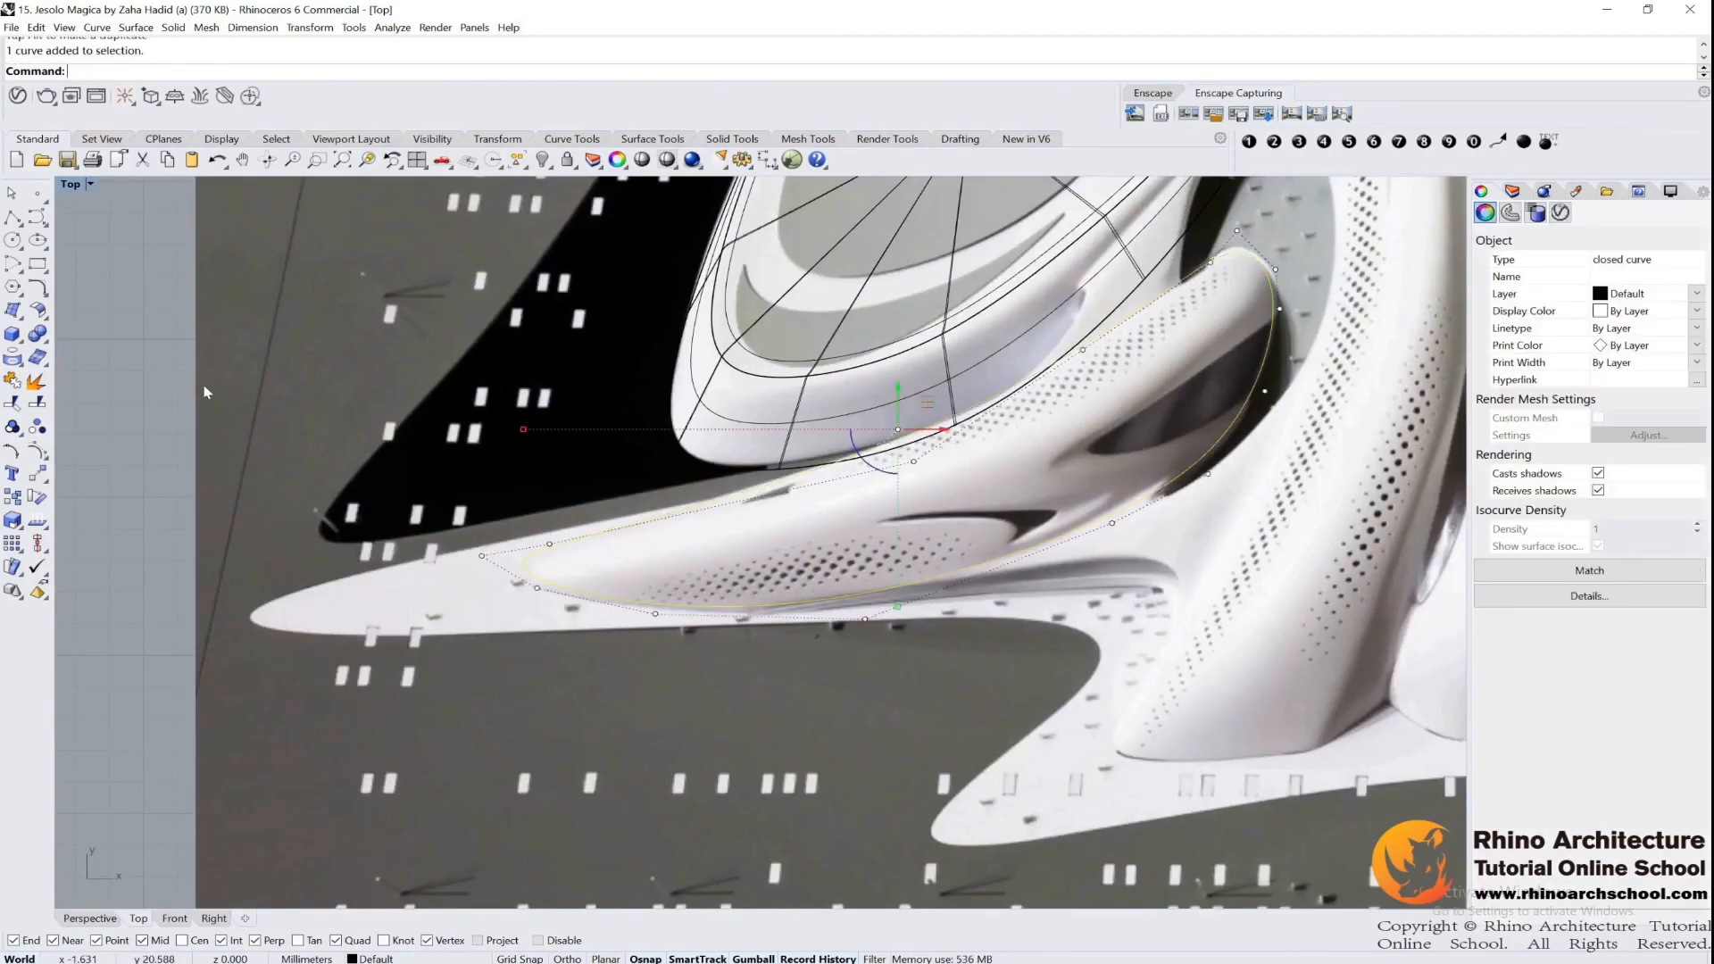
pyautogui.click(14, 218)
pyautogui.click(522, 565)
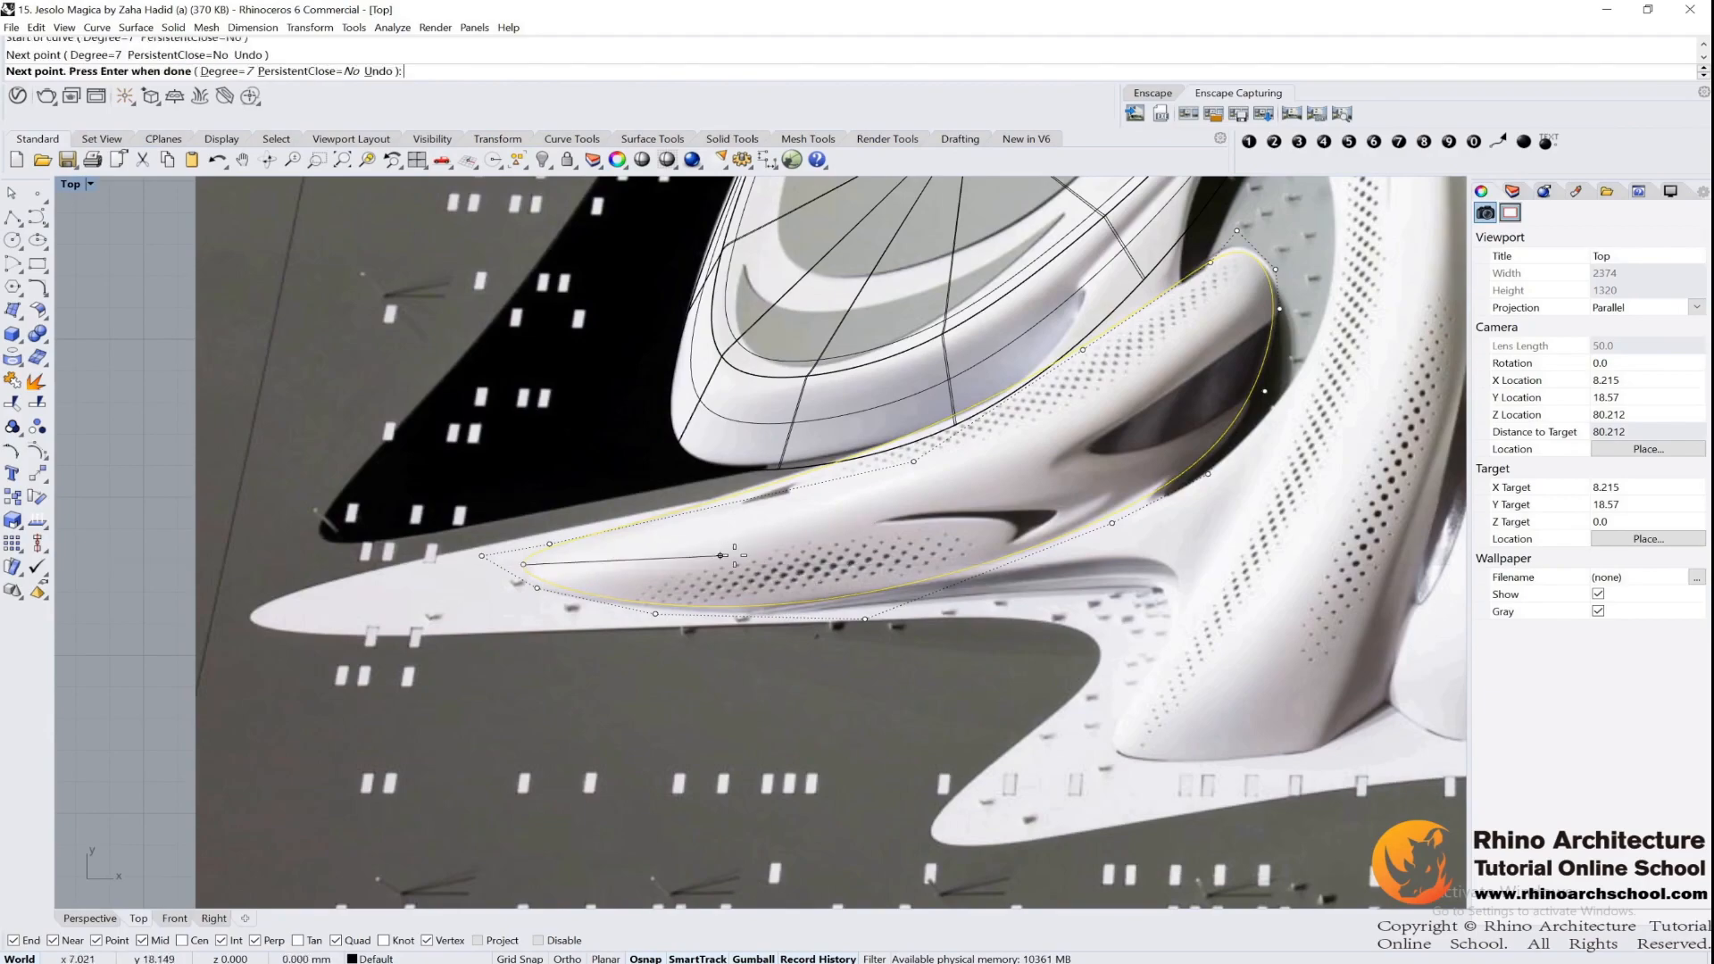
pyautogui.click(895, 510)
pyautogui.click(1114, 394)
pyautogui.click(1211, 329)
pyautogui.click(1247, 254)
pyautogui.press('Return')
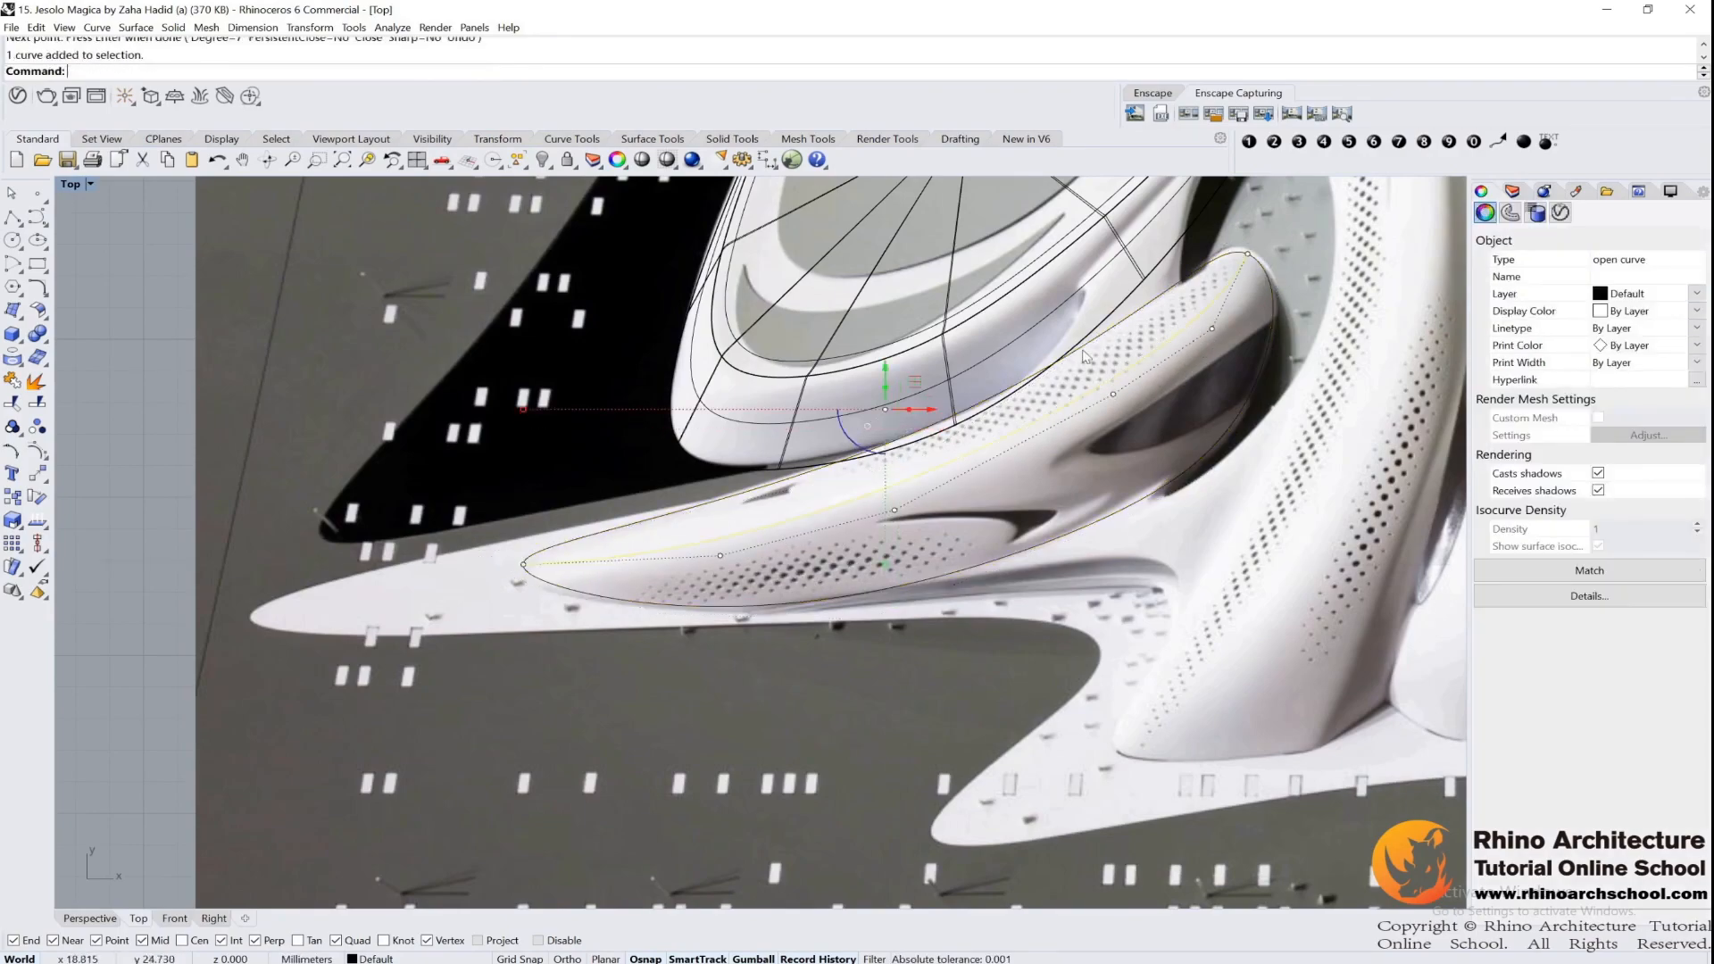
# Raise the interior control points of the ridge curve above the ground in the Perspective view, keeping its ends in place
pyautogui.scroll(6, 1273, 310)
pyautogui.click(1158, 346)
pyautogui.keyDown('shift'); pyautogui.moveTo(929, 436); pyautogui.dragTo(1040, 525); pyautogui.keyUp('shift')
pyautogui.moveTo(782, 575); pyautogui.dragTo(1119, 483, button='right')
pyautogui.keyDown('shift'); pyautogui.moveTo(768, 545); pyautogui.dragTo(944, 655); pyautogui.keyUp('shift')
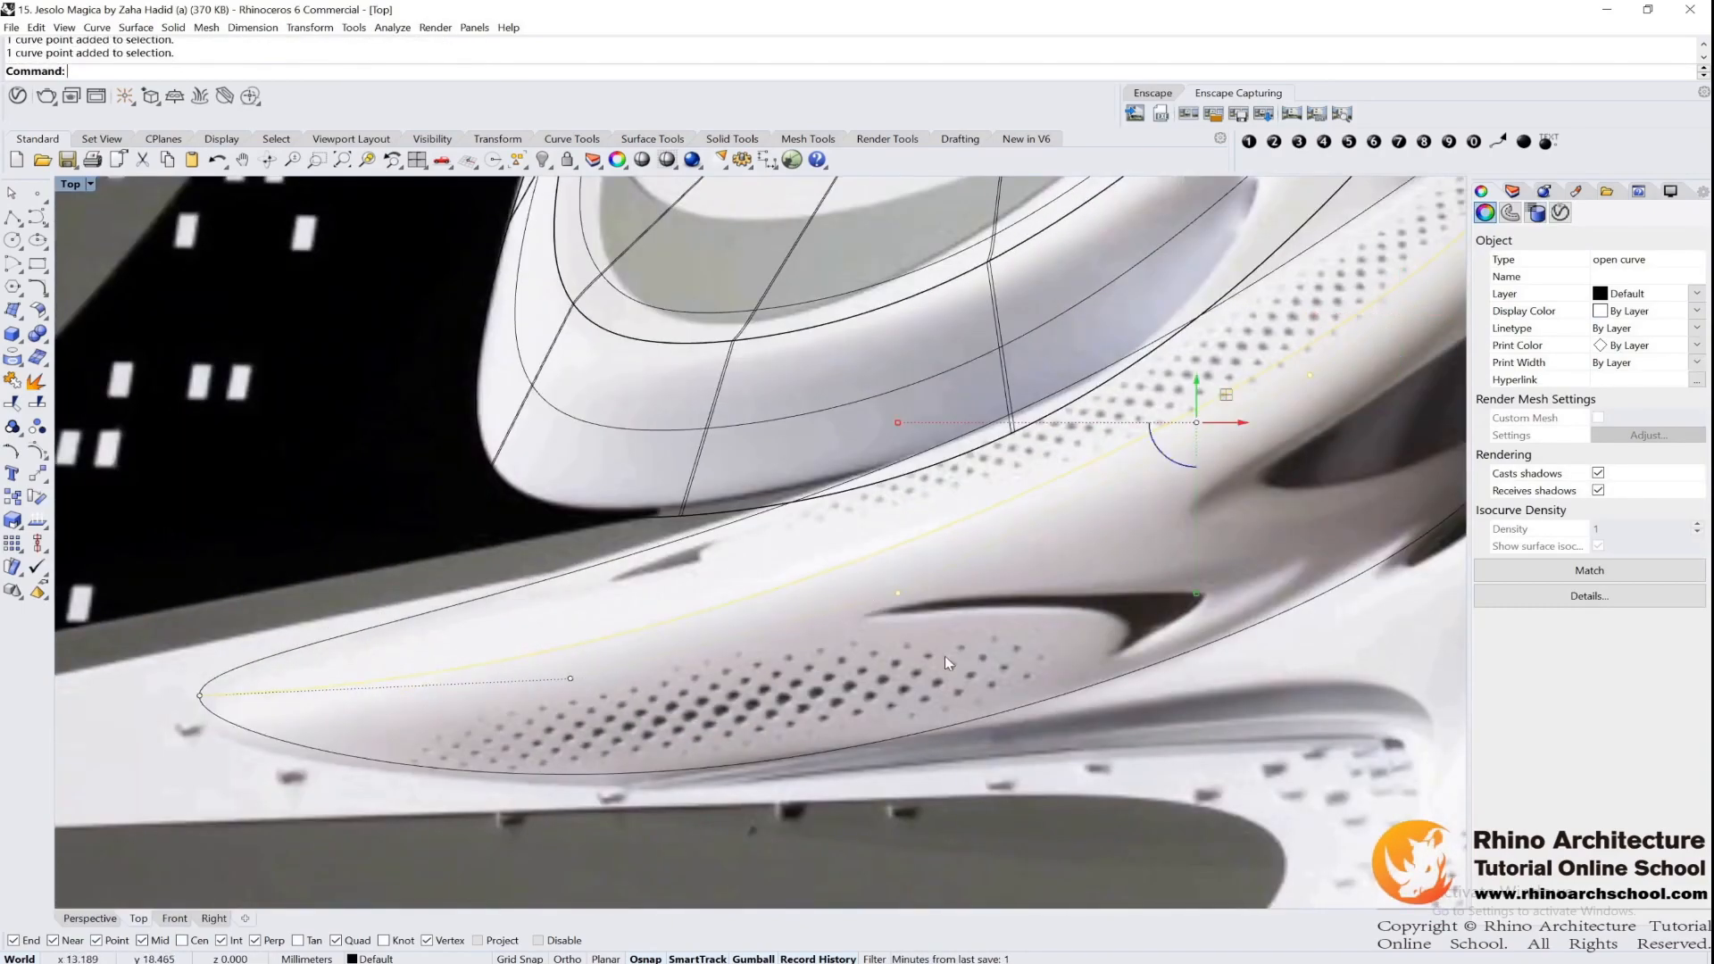
pyautogui.keyDown('shift'); pyautogui.moveTo(589, 696); pyautogui.dragTo(509, 622); pyautogui.keyUp('shift')
pyautogui.doubleClick(79, 187)
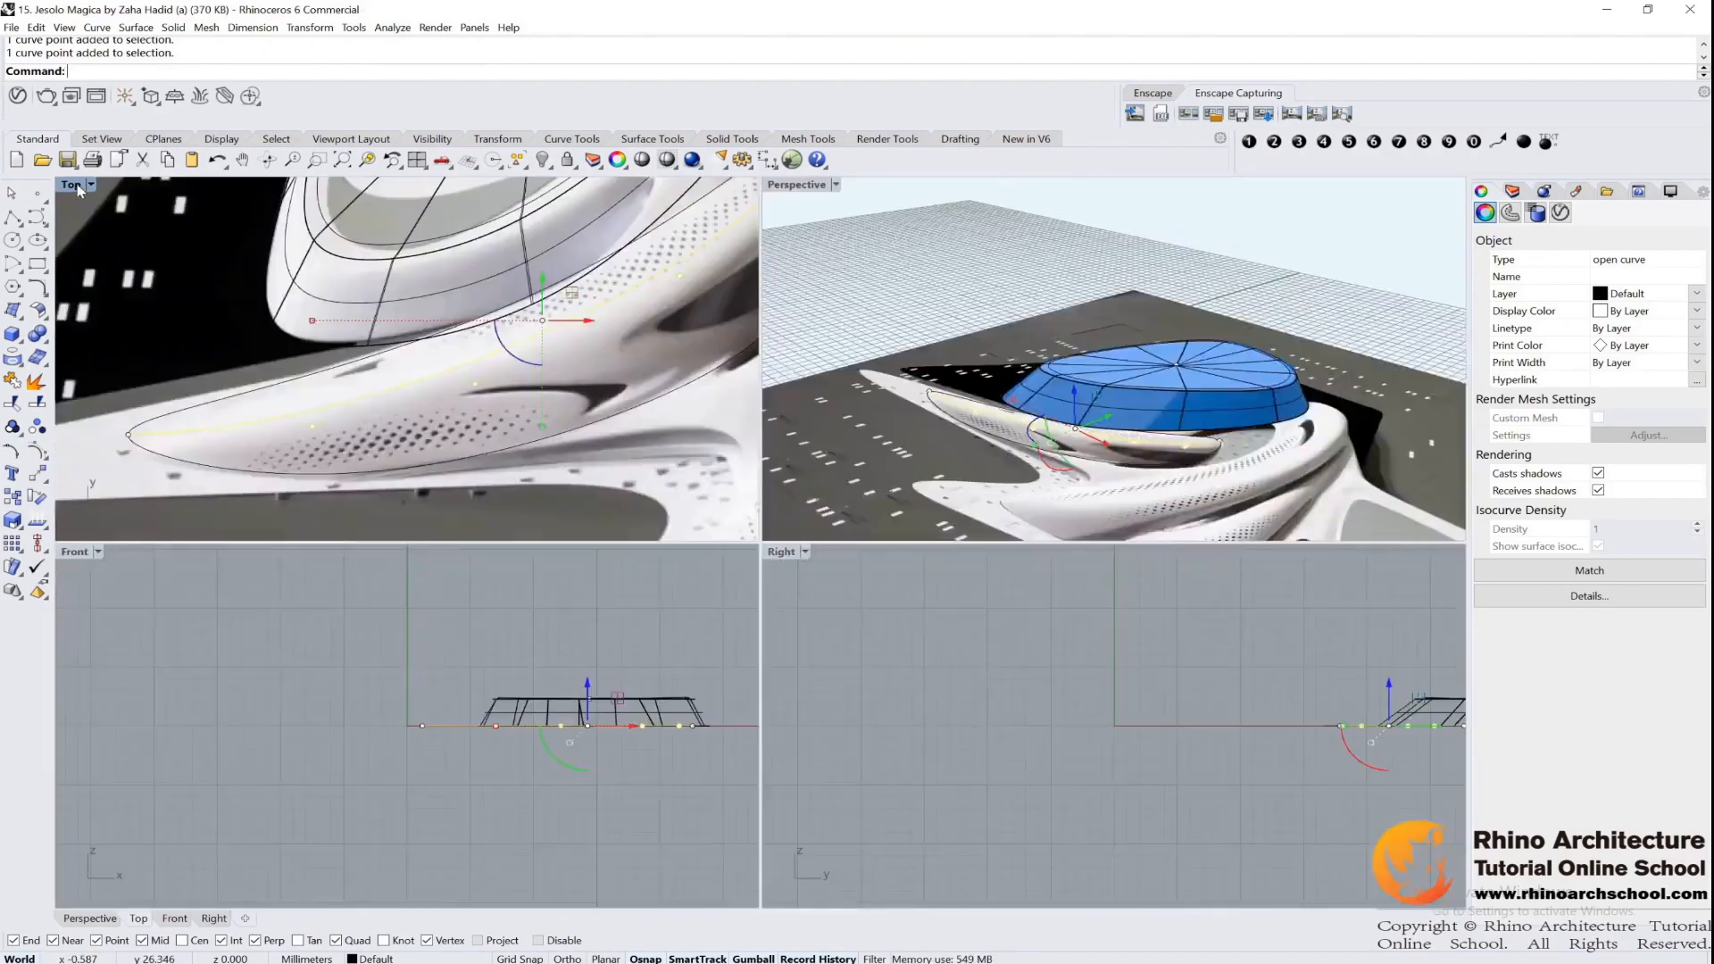
pyautogui.moveTo(1086, 350); pyautogui.dragTo(823, 212, button='right')
pyautogui.doubleClick(803, 186)
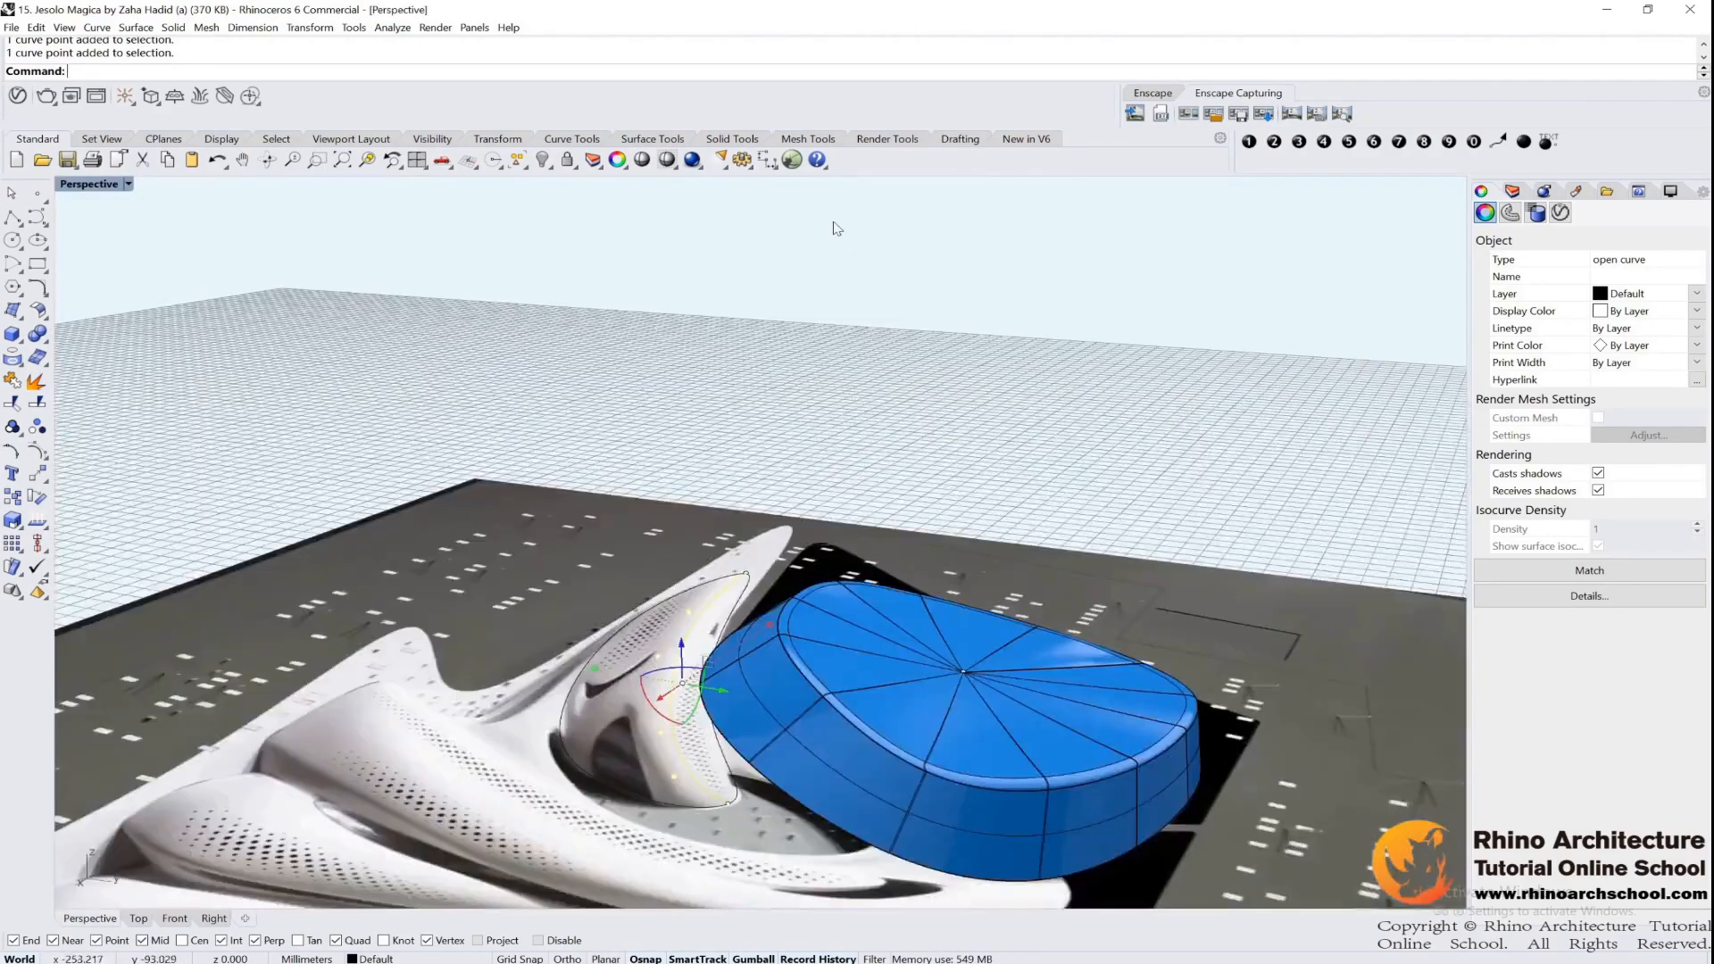
pyautogui.scroll(5, 810, 647)
pyautogui.keyDown('shift'); pyautogui.moveTo(811, 647); pyautogui.dragTo(996, 525, button='right'); pyautogui.keyUp('shift')
pyautogui.moveTo(743, 579); pyautogui.dragTo(743, 504)
pyautogui.moveTo(761, 531); pyautogui.dragTo(739, 488, button='right')
pyautogui.moveTo(742, 482); pyautogui.dragTo(742, 463)
# Raise two middle control points of the ridge curve further to form its crest
pyautogui.moveTo(611, 451); pyautogui.dragTo(770, 547)
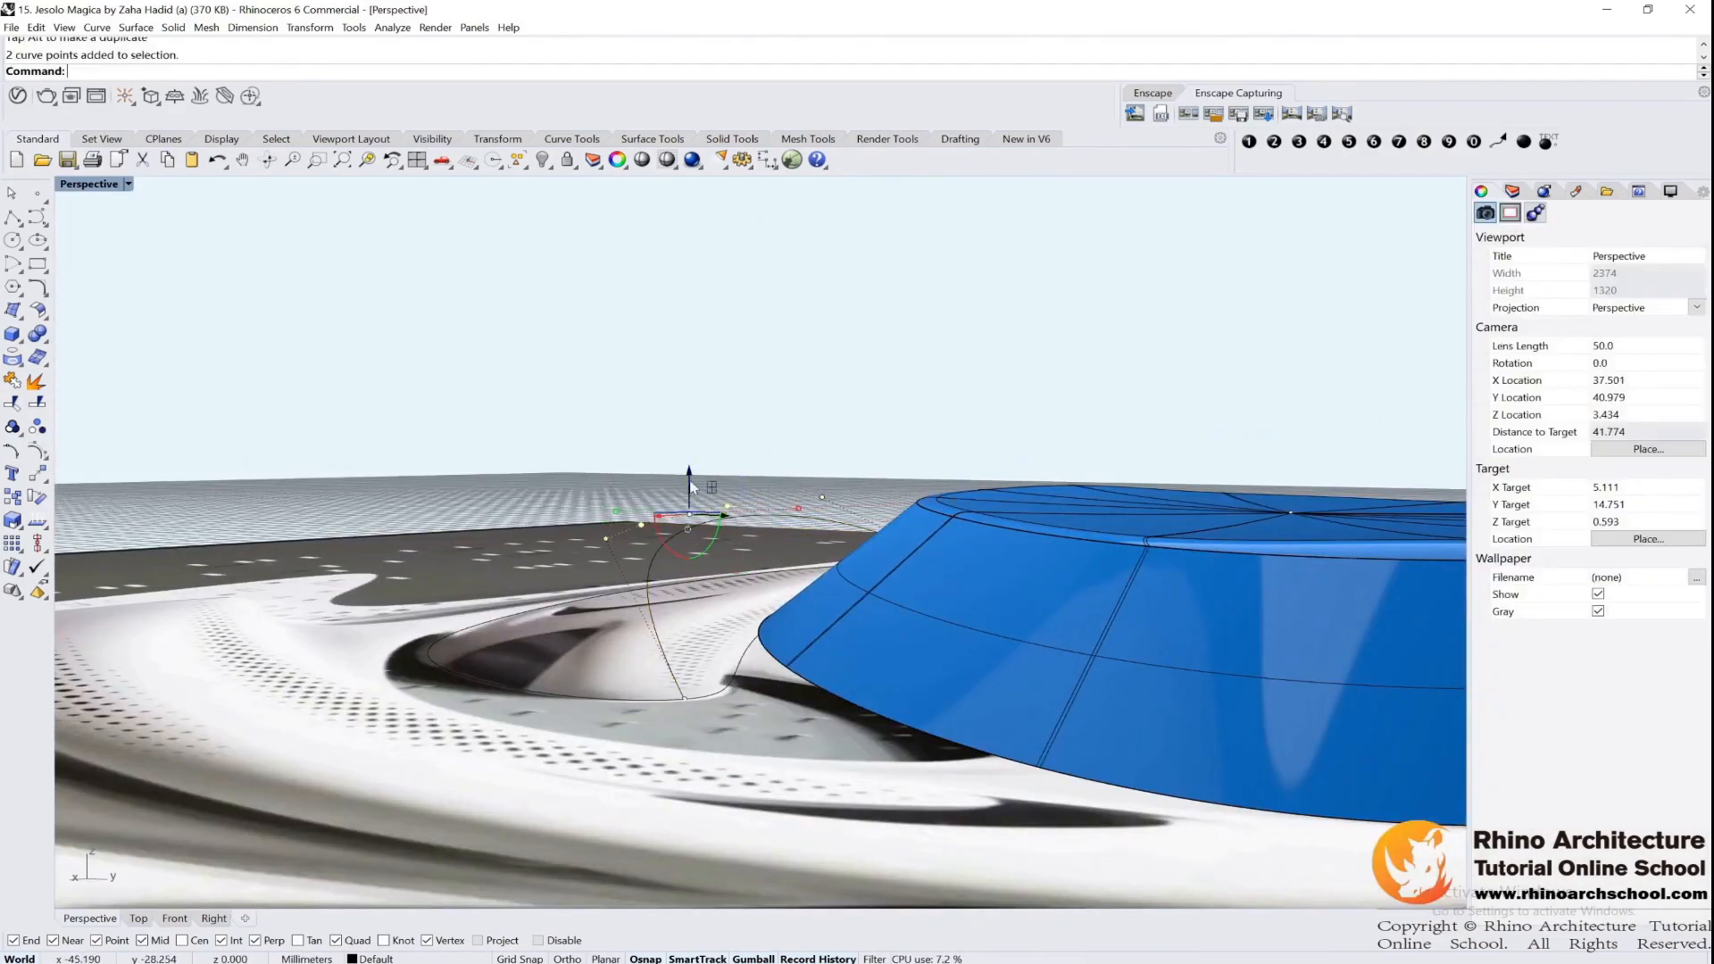
pyautogui.moveTo(685, 474); pyautogui.dragTo(689, 416)
pyautogui.moveTo(662, 465)
pyautogui.mouseDown(button='right')
pyautogui.moveTo(700, 497)
pyautogui.moveTo(777, 501)
pyautogui.moveTo(657, 475)
pyautogui.mouseUp(button='right')
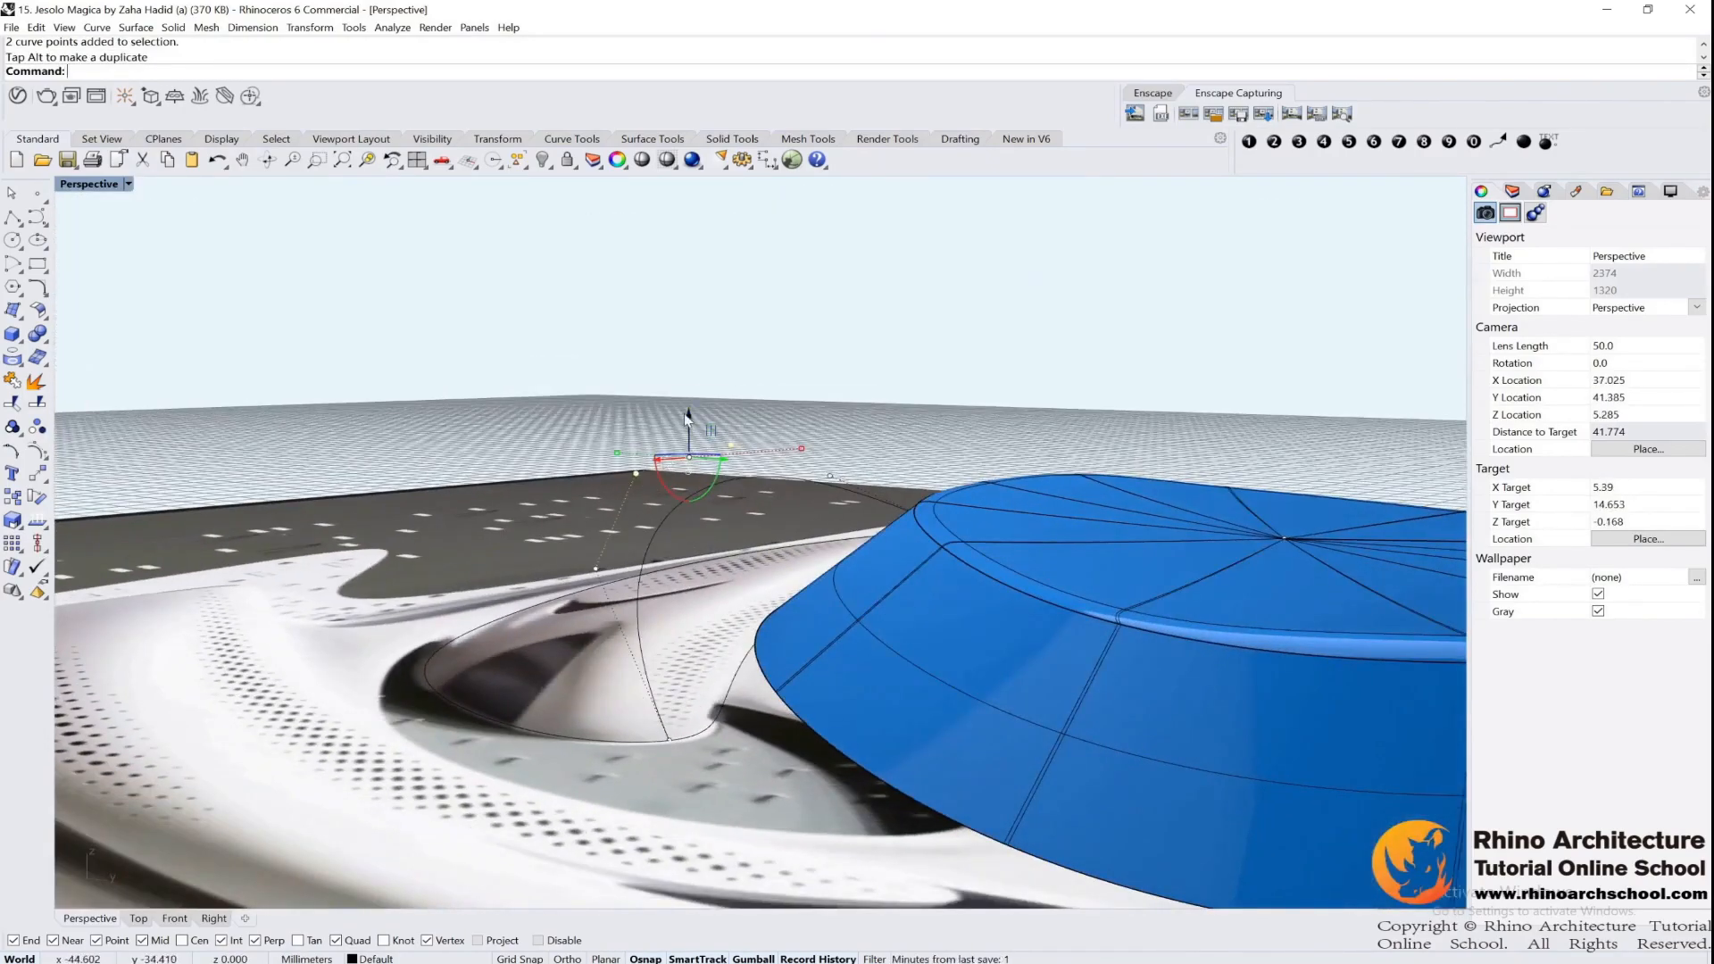
pyautogui.press('Escape')
# Check that Always Record History is enabled in the history recording options
pyautogui.moveTo(482, 585); pyautogui.dragTo(688, 515, button='right')
pyautogui.scroll(2, 614, 509)
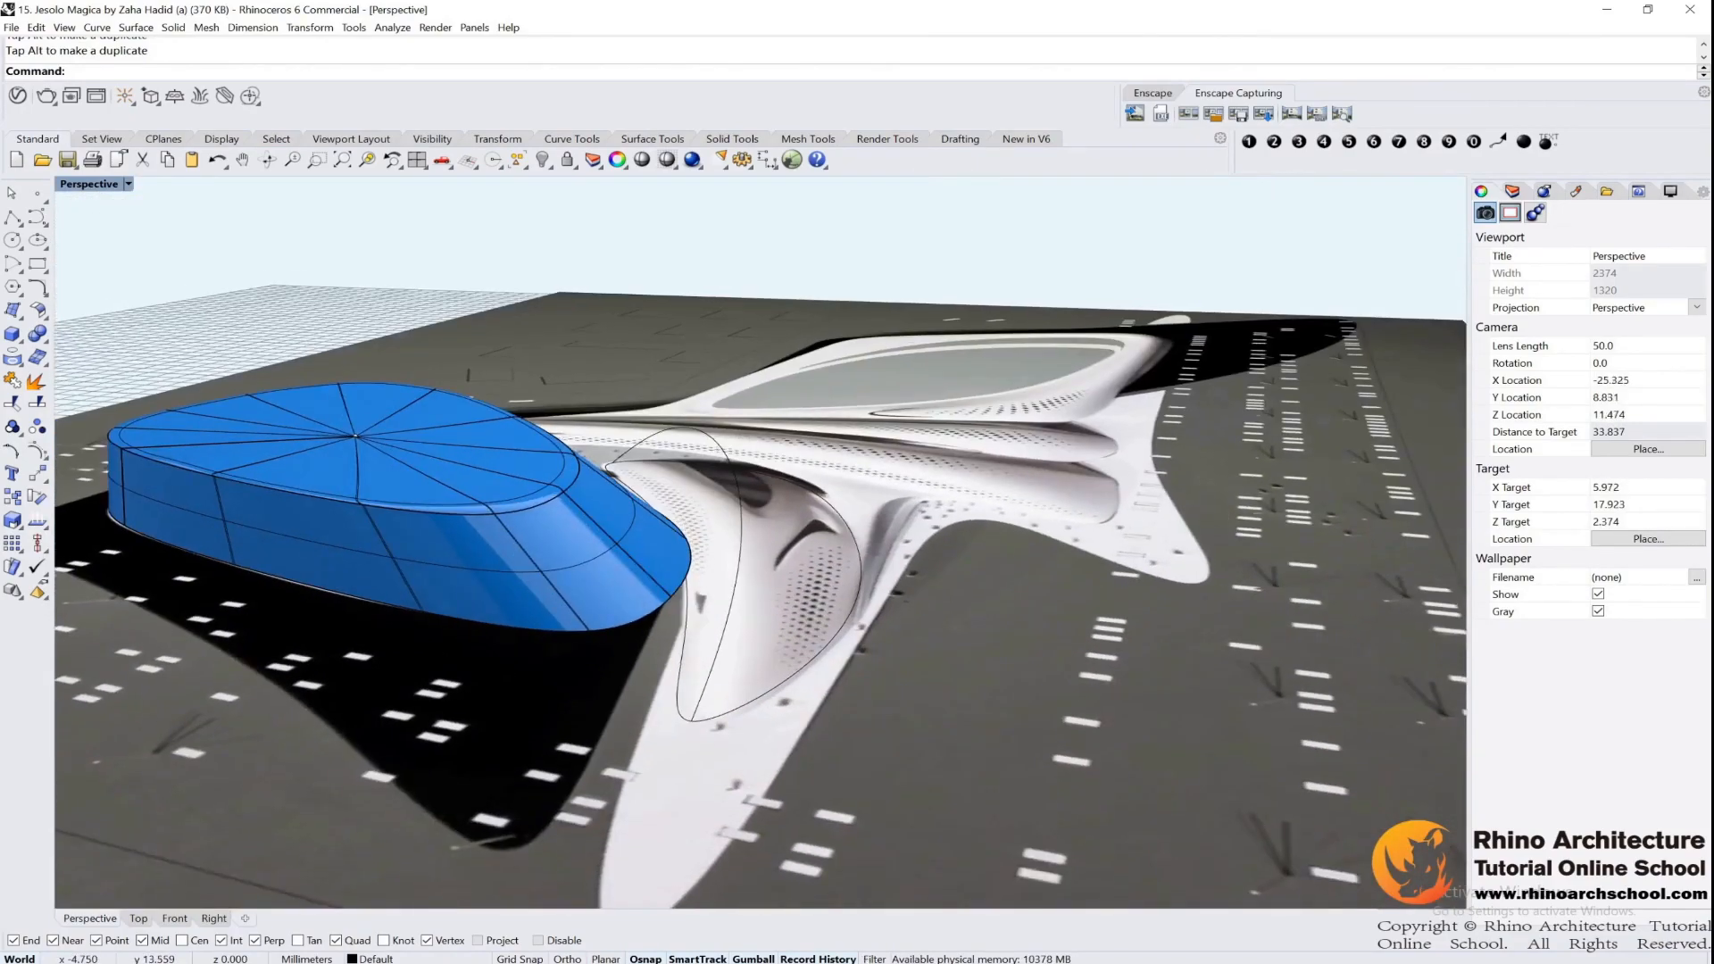
pyautogui.rightClick(818, 959)
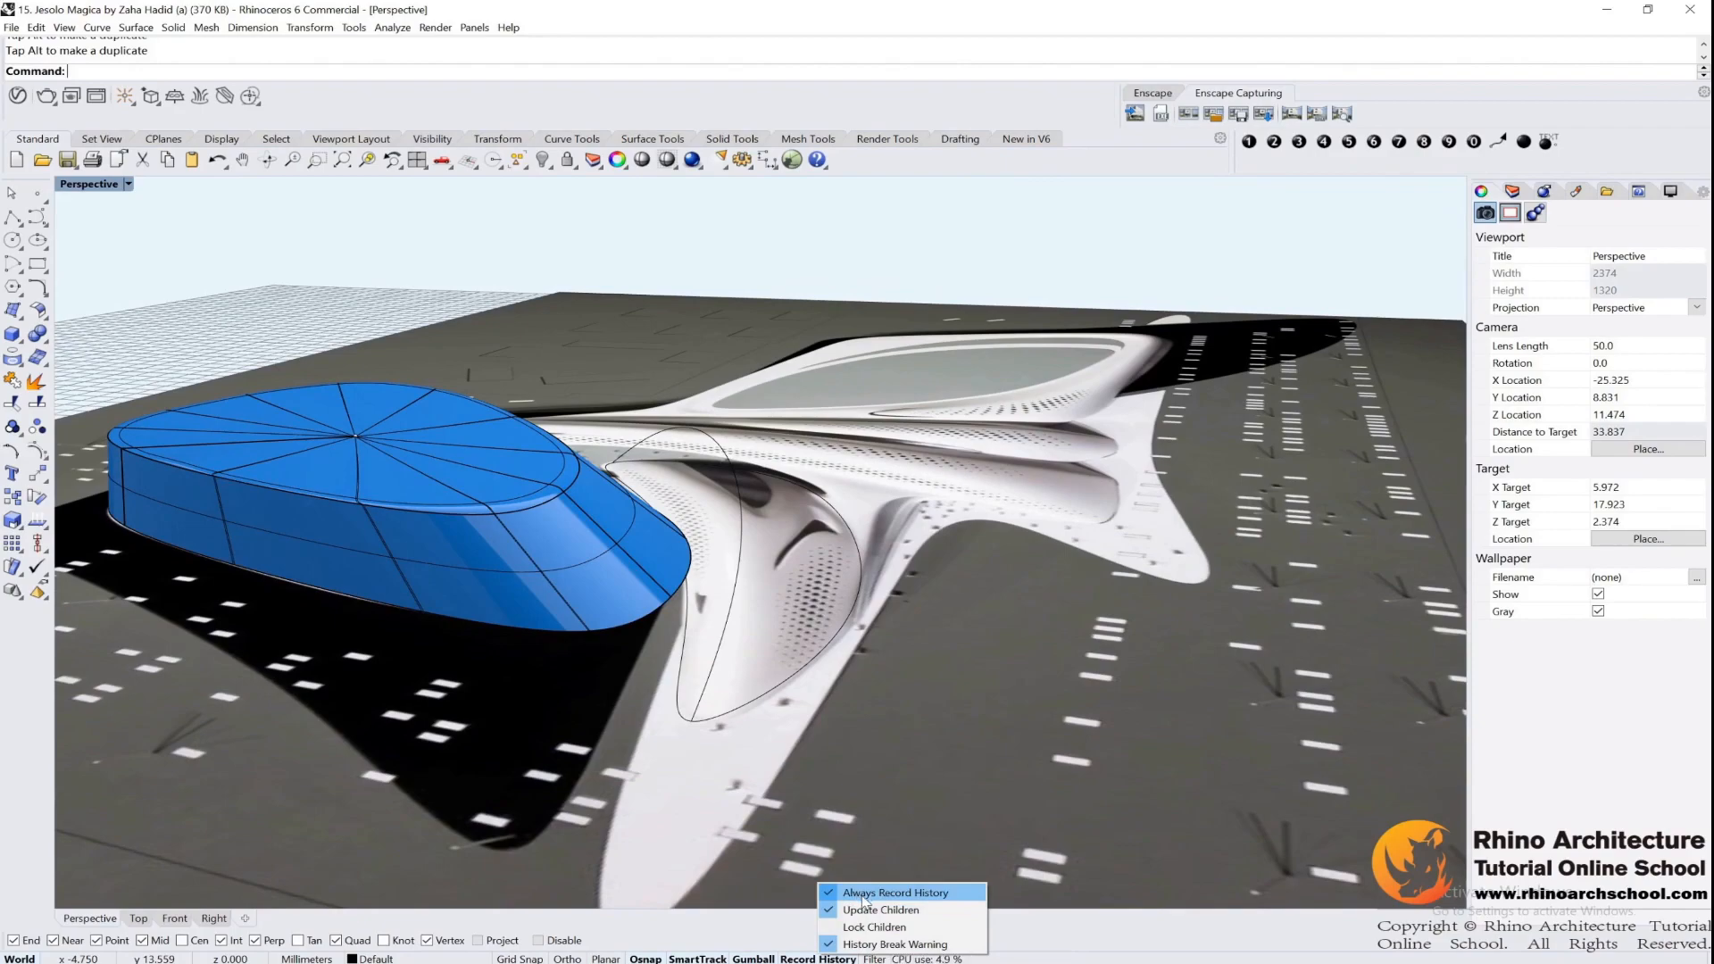
pyautogui.click(923, 685)
pyautogui.scroll(2, 810, 613)
pyautogui.moveTo(811, 616); pyautogui.dragTo(807, 504, button='right')
pyautogui.moveTo(1199, 357); pyautogui.dragTo(1033, 451, button='right')
pyautogui.click(741, 530)
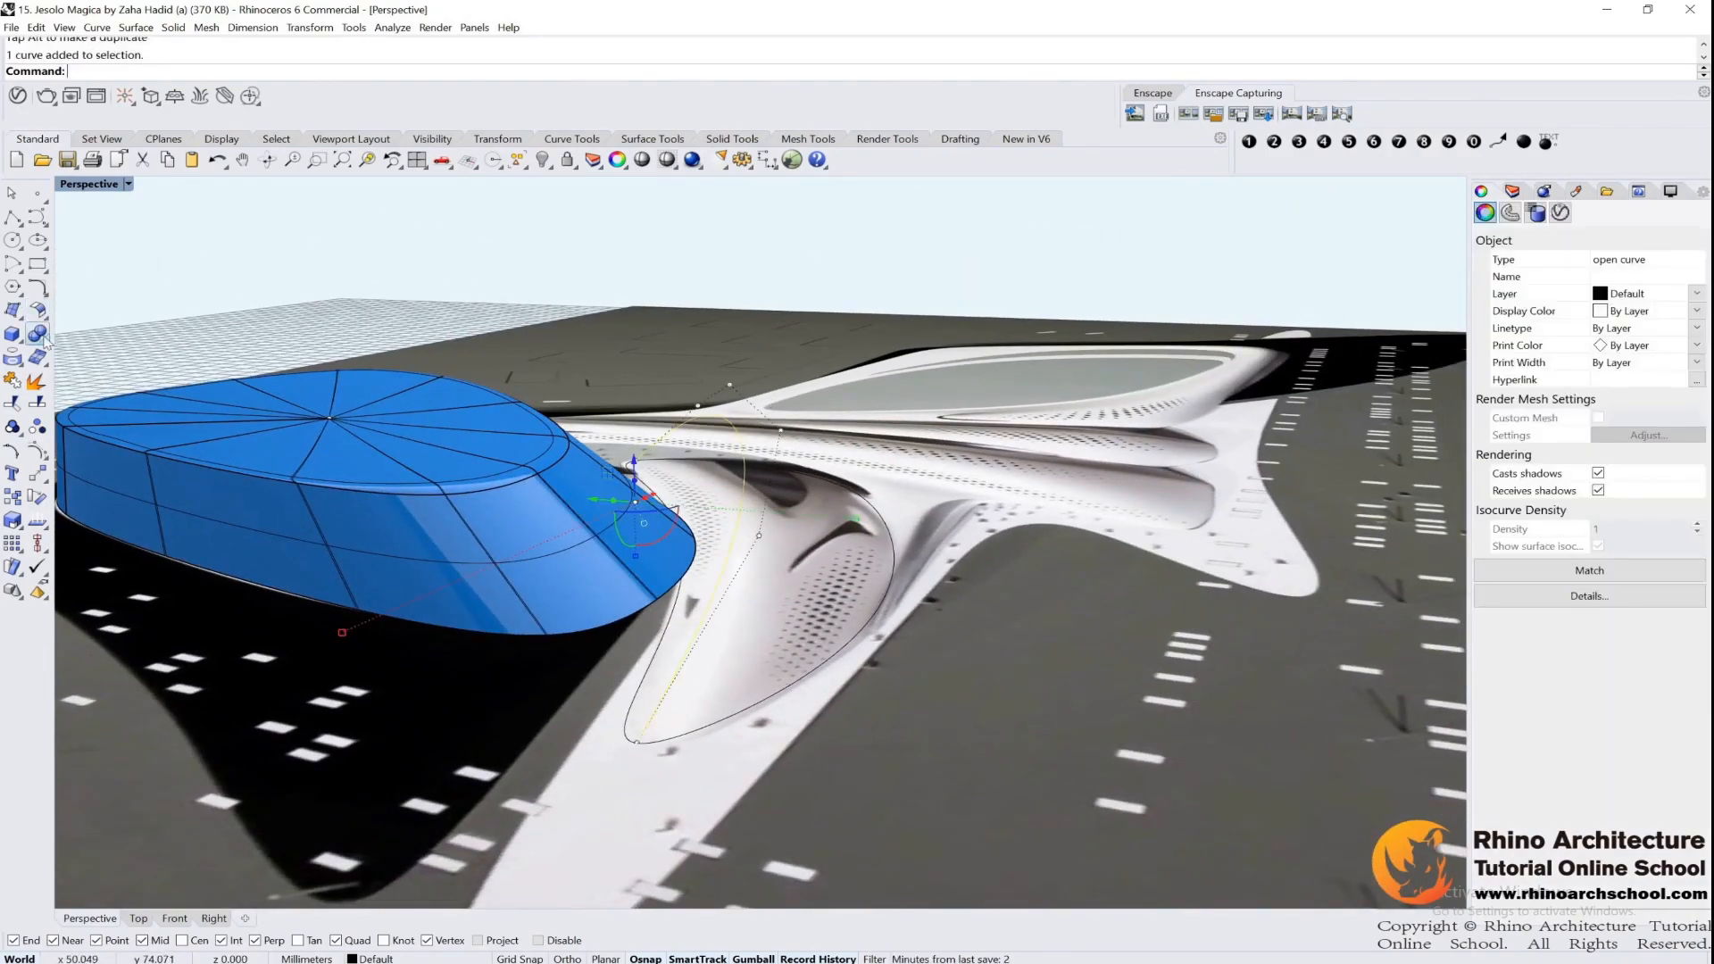
pyautogui.press('Escape')
pyautogui.click(741, 723)
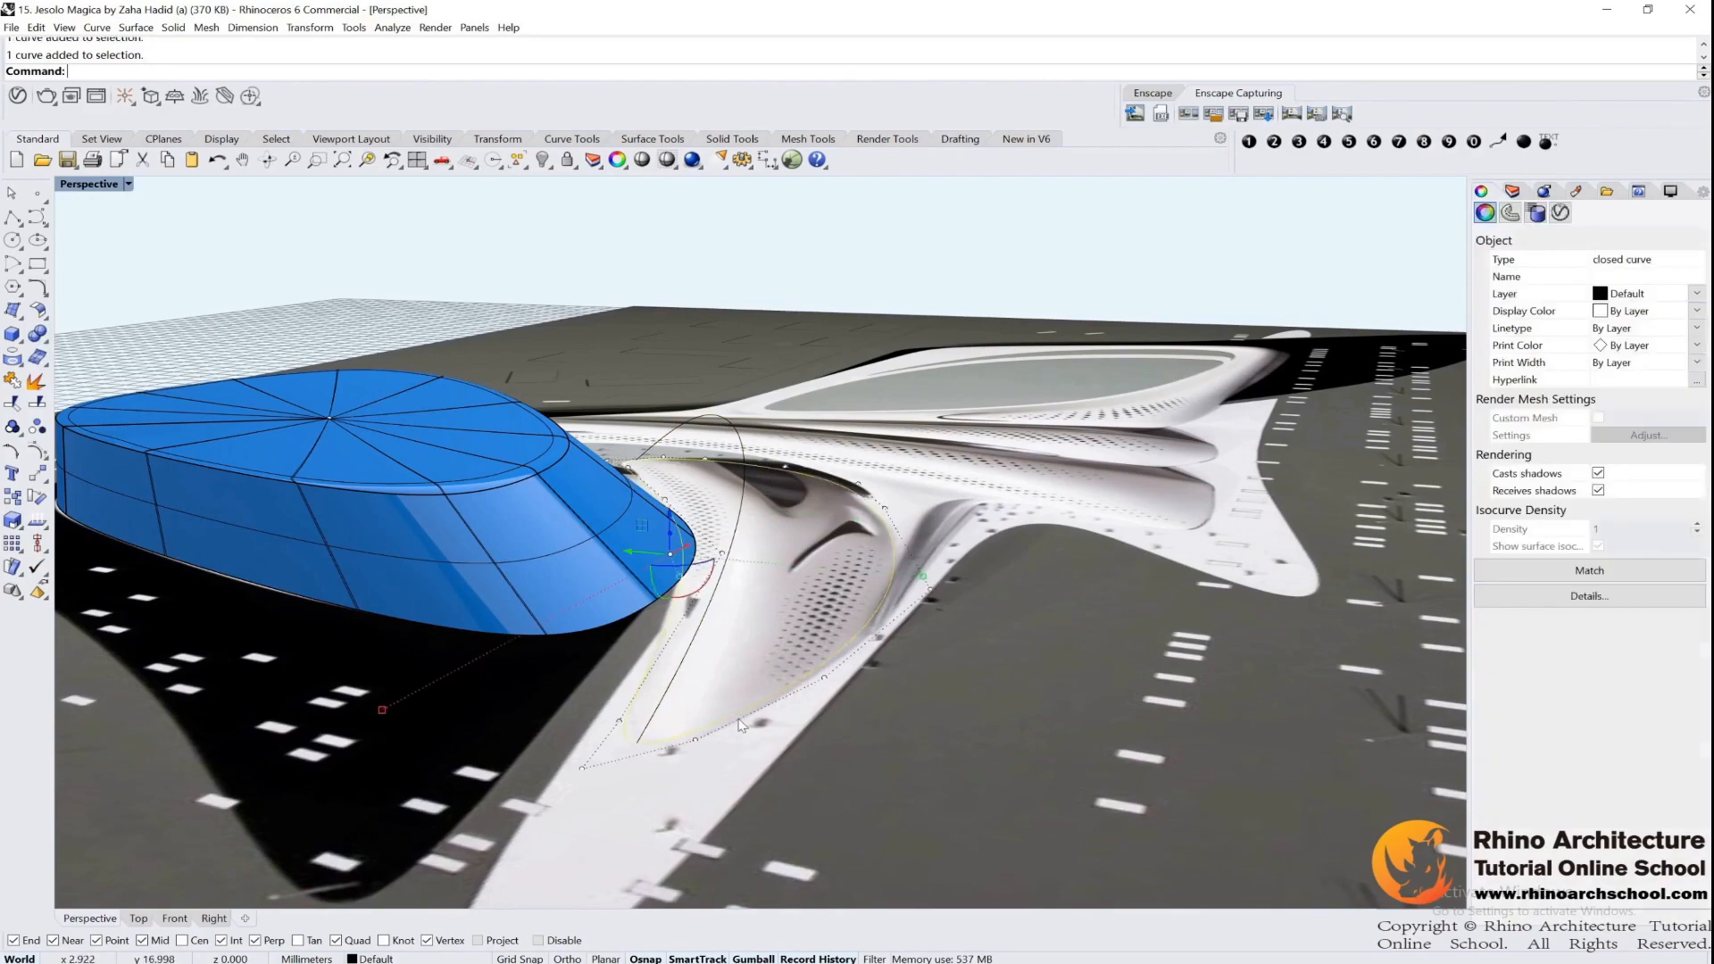
pyautogui.press('Escape')
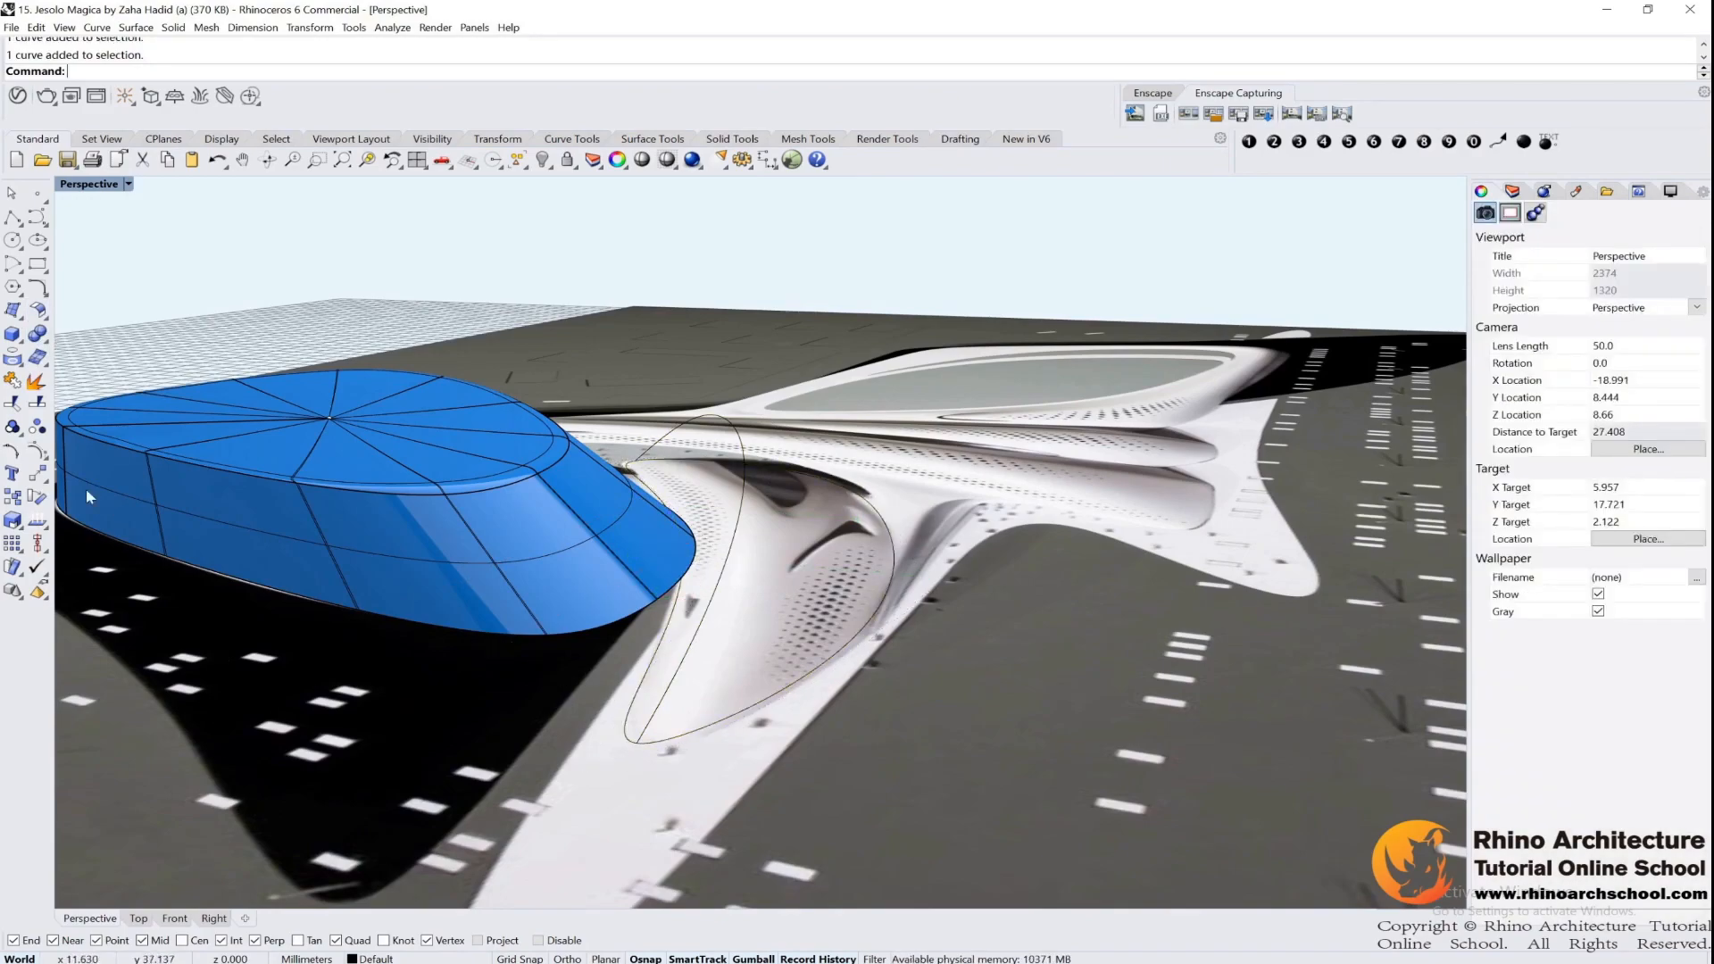
# Split the closed wing outline with the ridge curve and check the resulting pieces
pyautogui.click(704, 739)
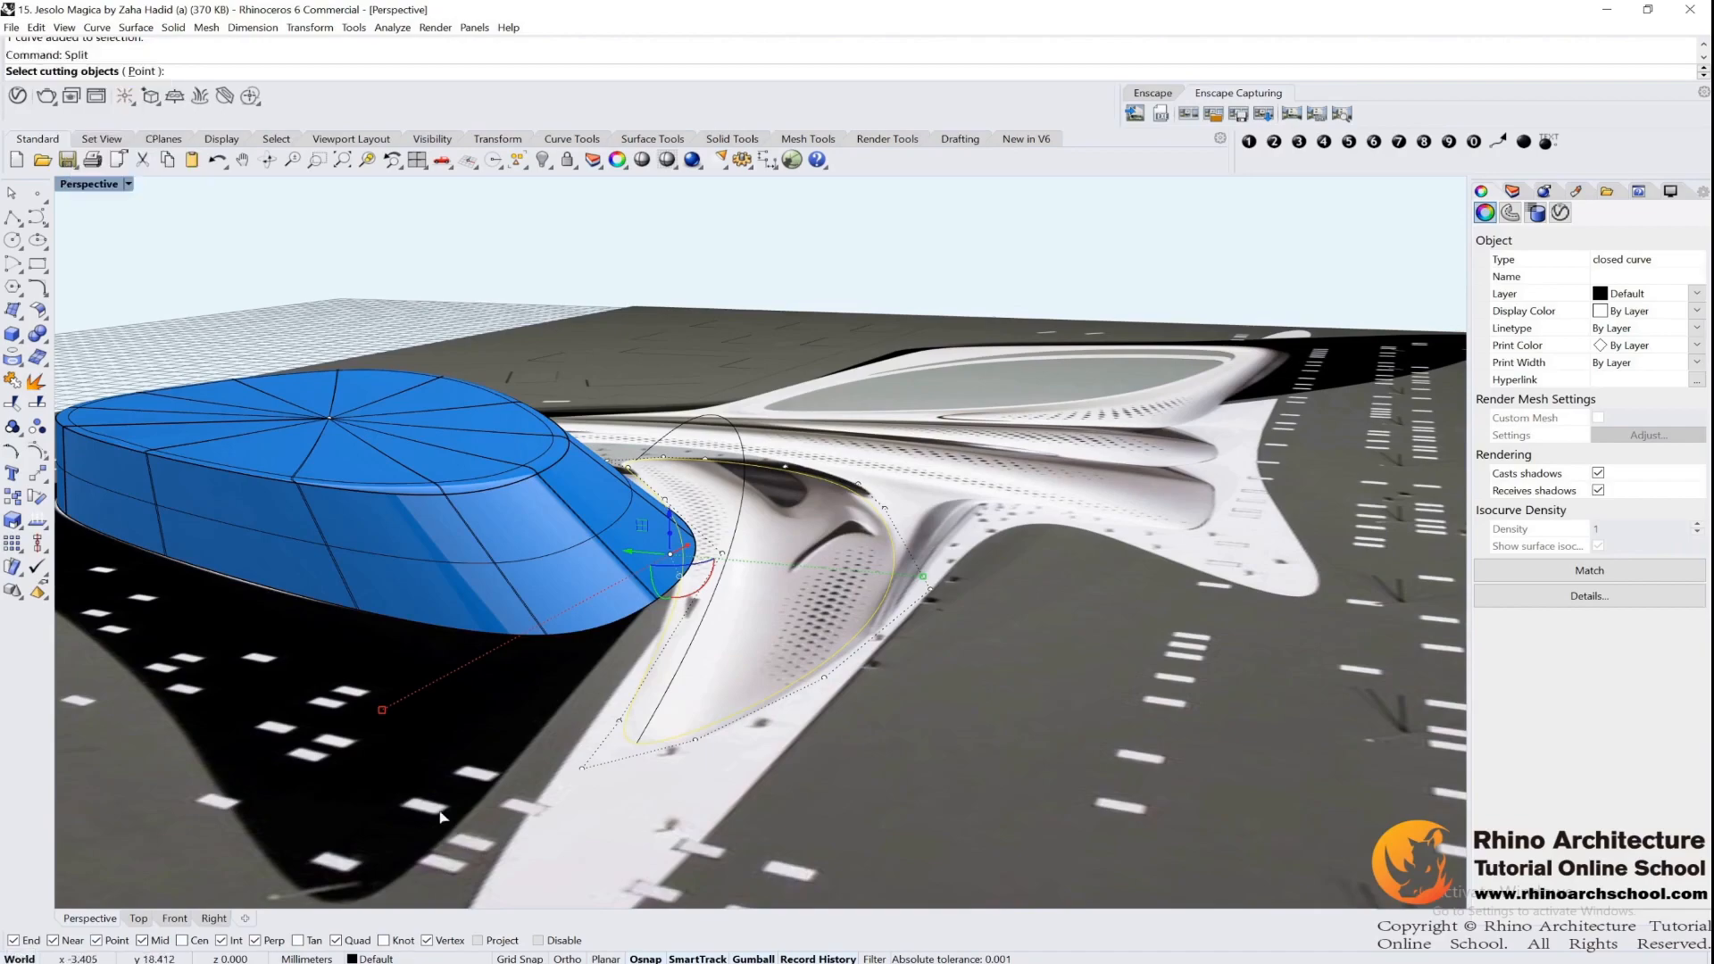
pyautogui.press('Return')
pyautogui.click(750, 485)
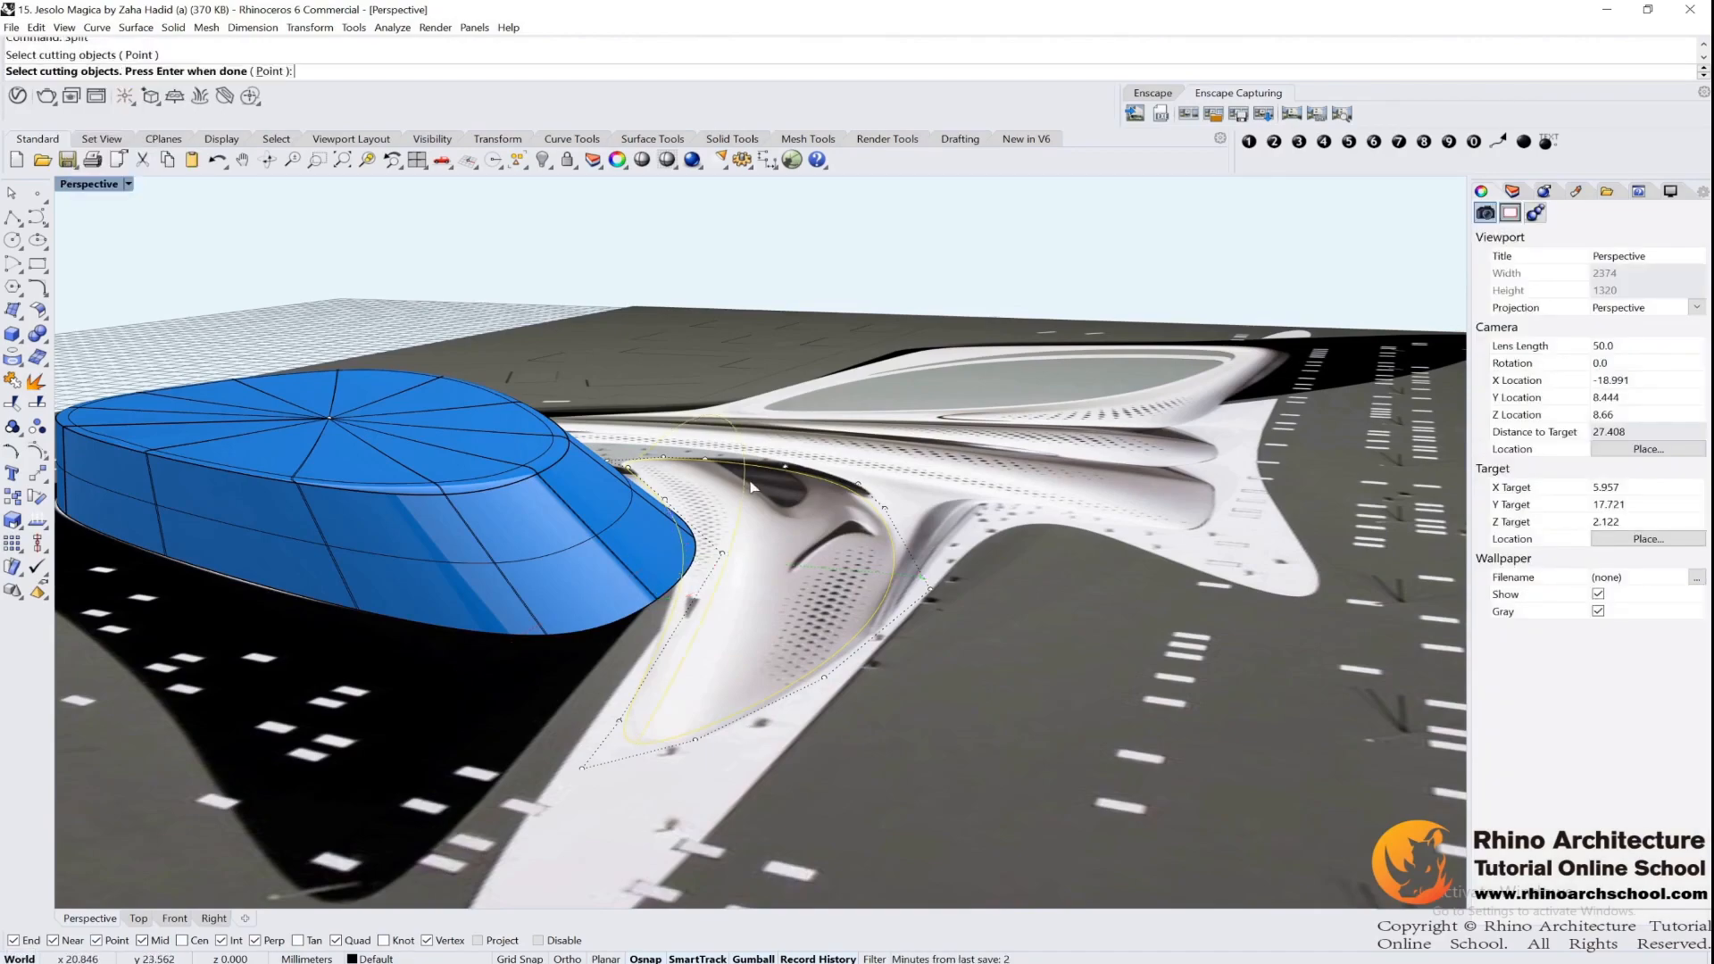
pyautogui.press('Return')
pyautogui.click(644, 698)
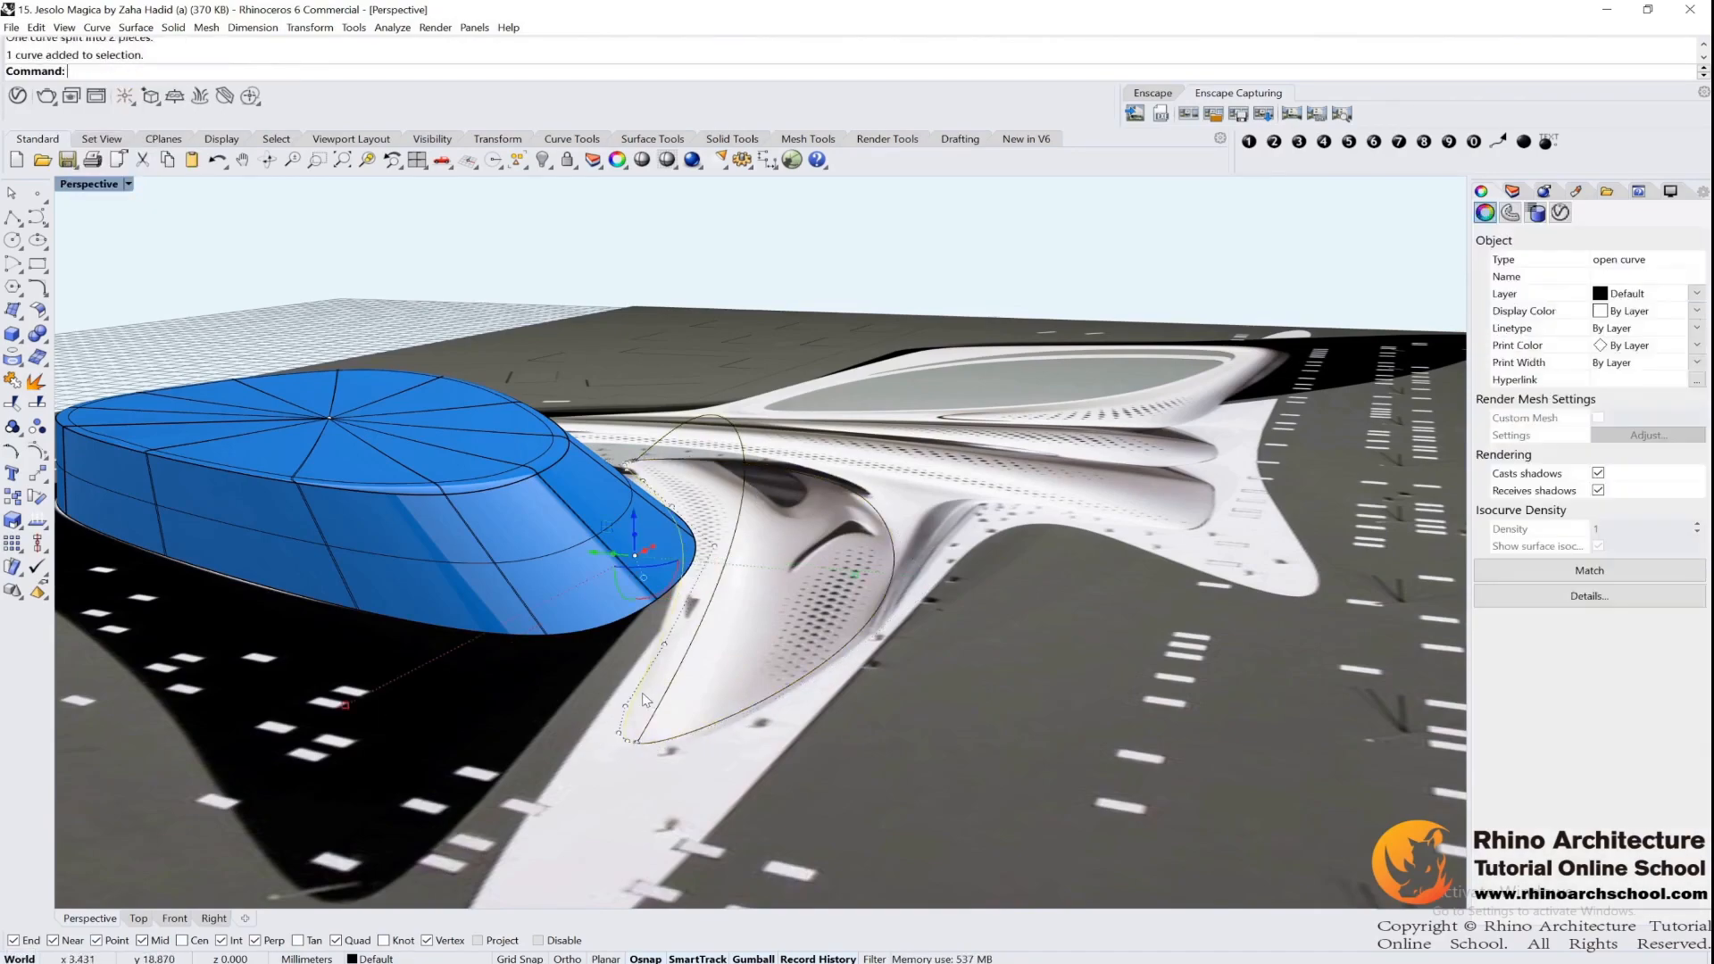
pyautogui.press('Escape')
pyautogui.click(686, 733)
pyautogui.press('Escape')
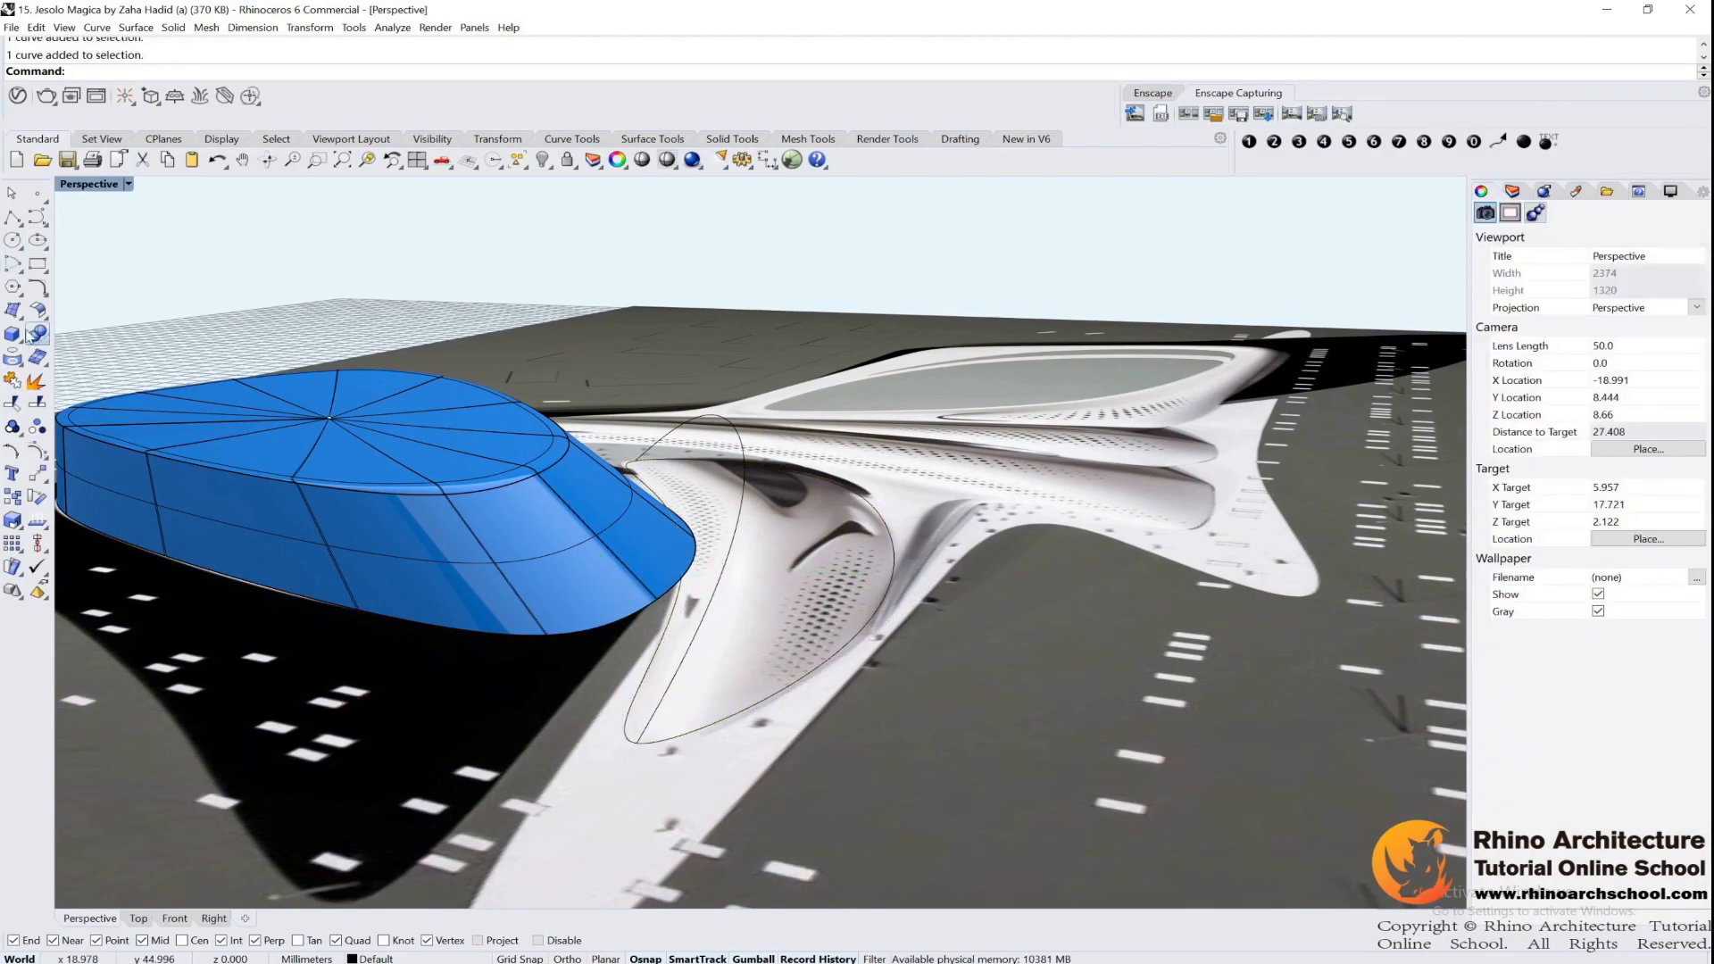
# Loft the two outline halves and the ridge curve, comparing Loose and Tight before using Normal style with Do not simplify
pyautogui.click(14, 312)
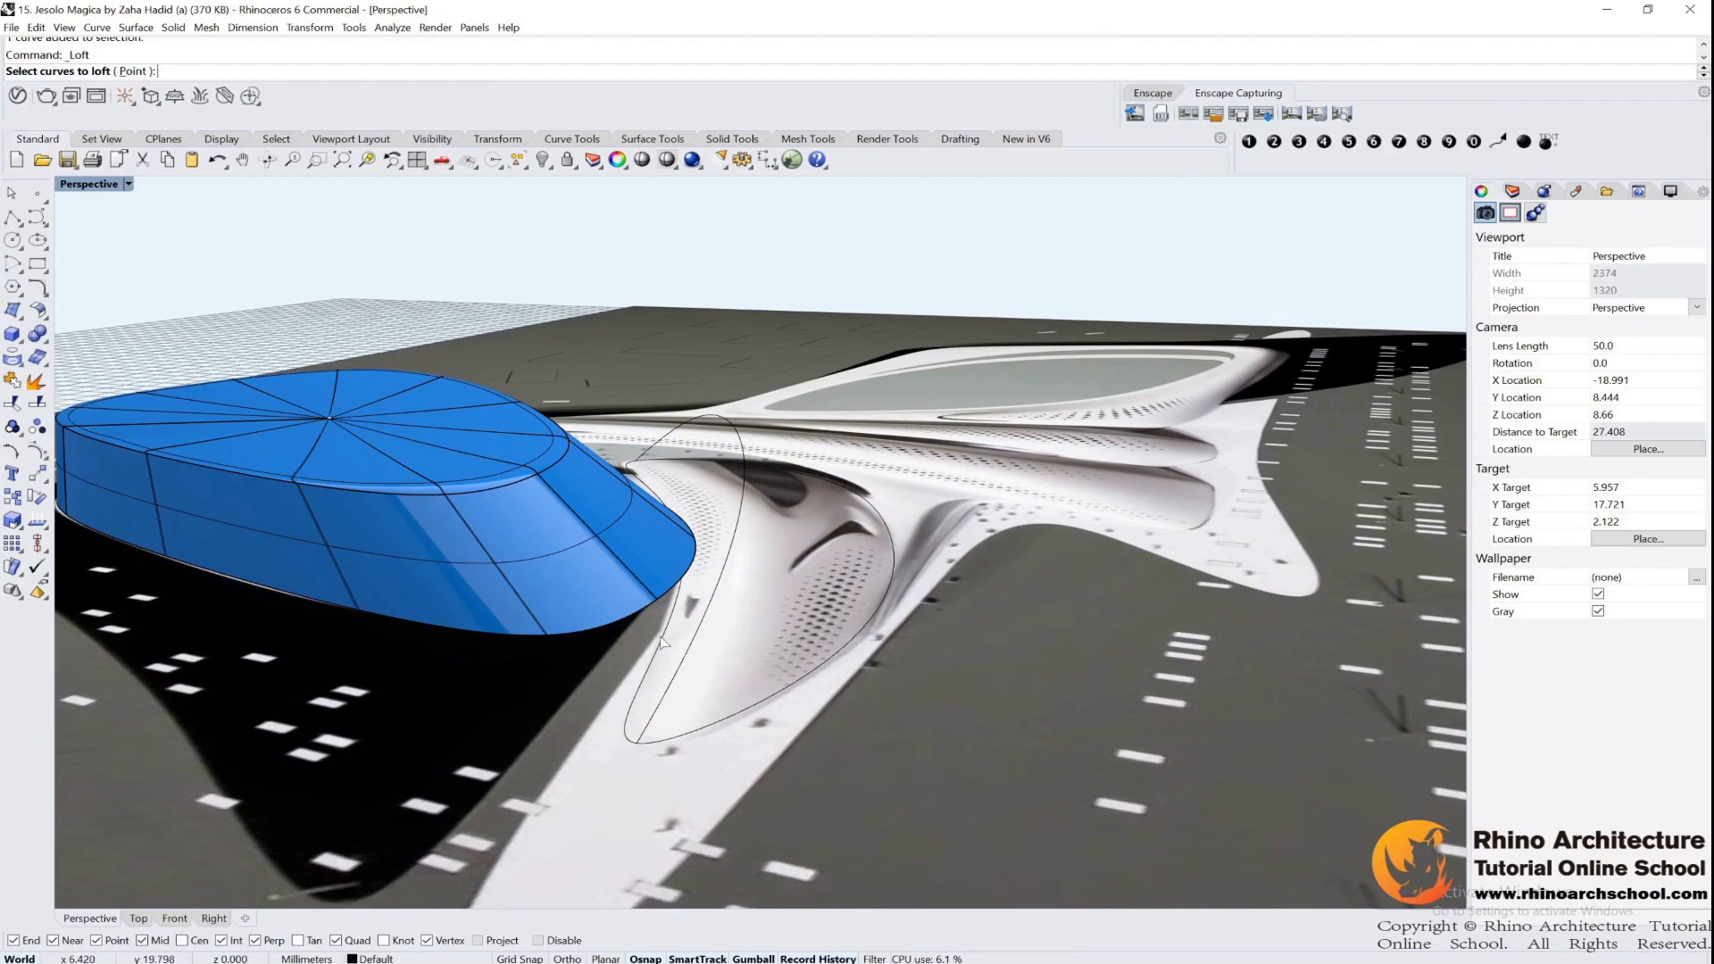
pyautogui.click(720, 606)
pyautogui.click(801, 687)
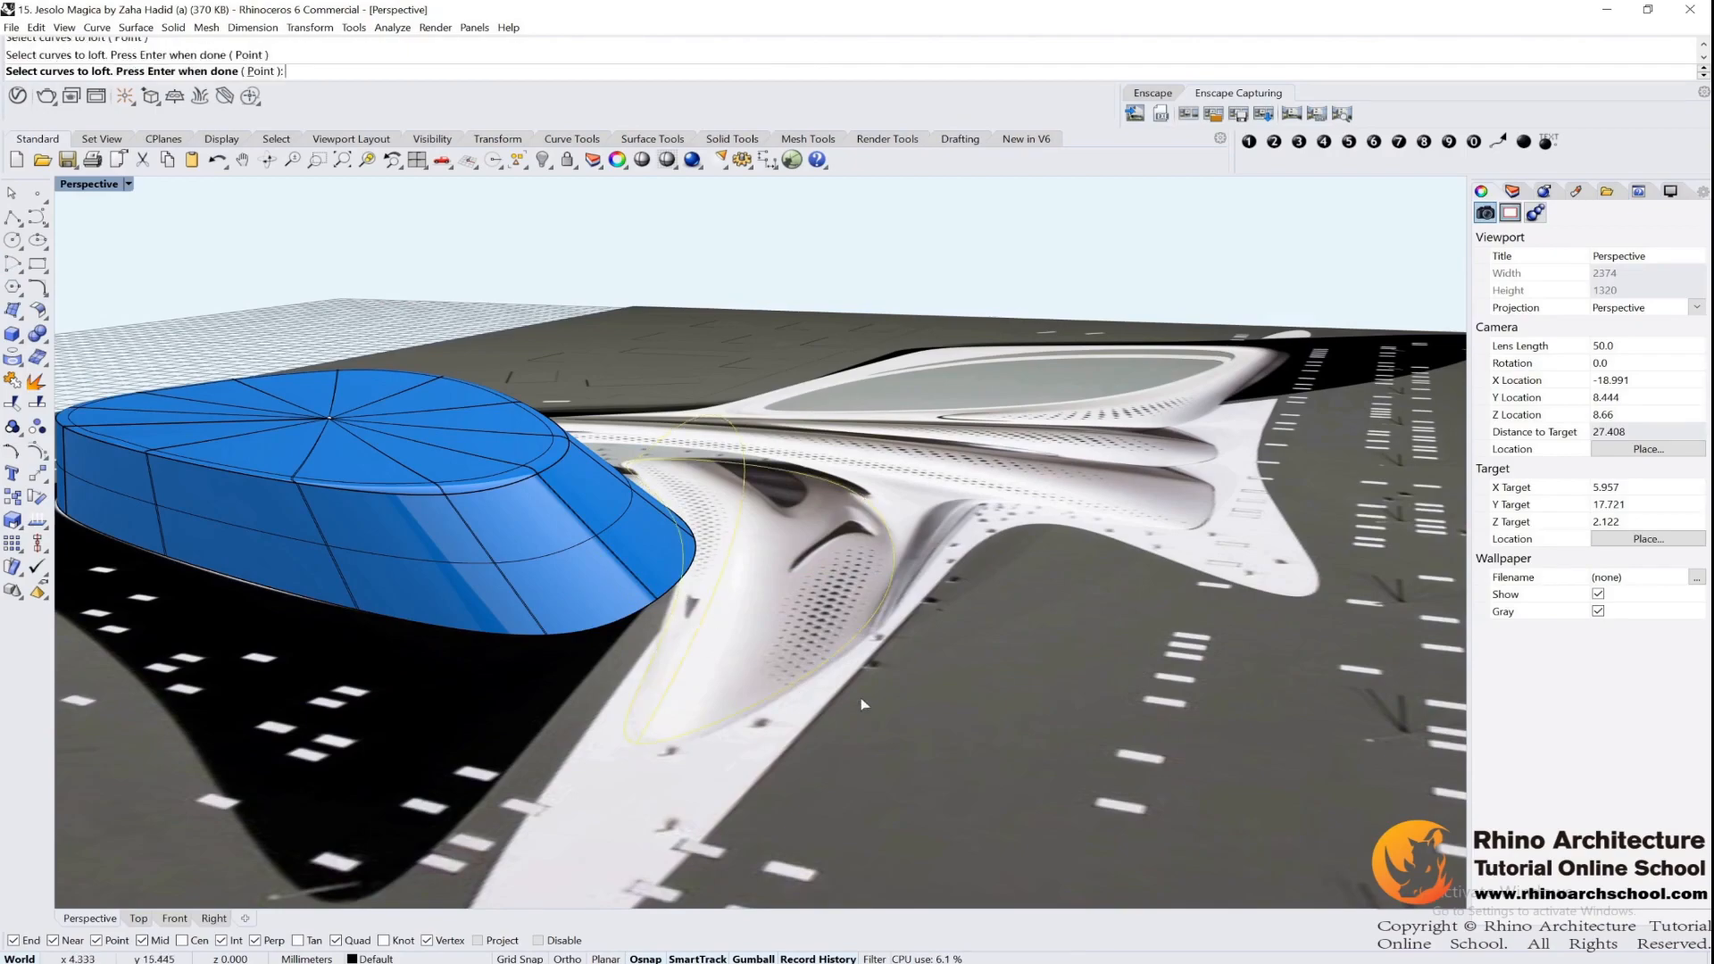
pyautogui.press('Return')
pyautogui.click(1112, 516)
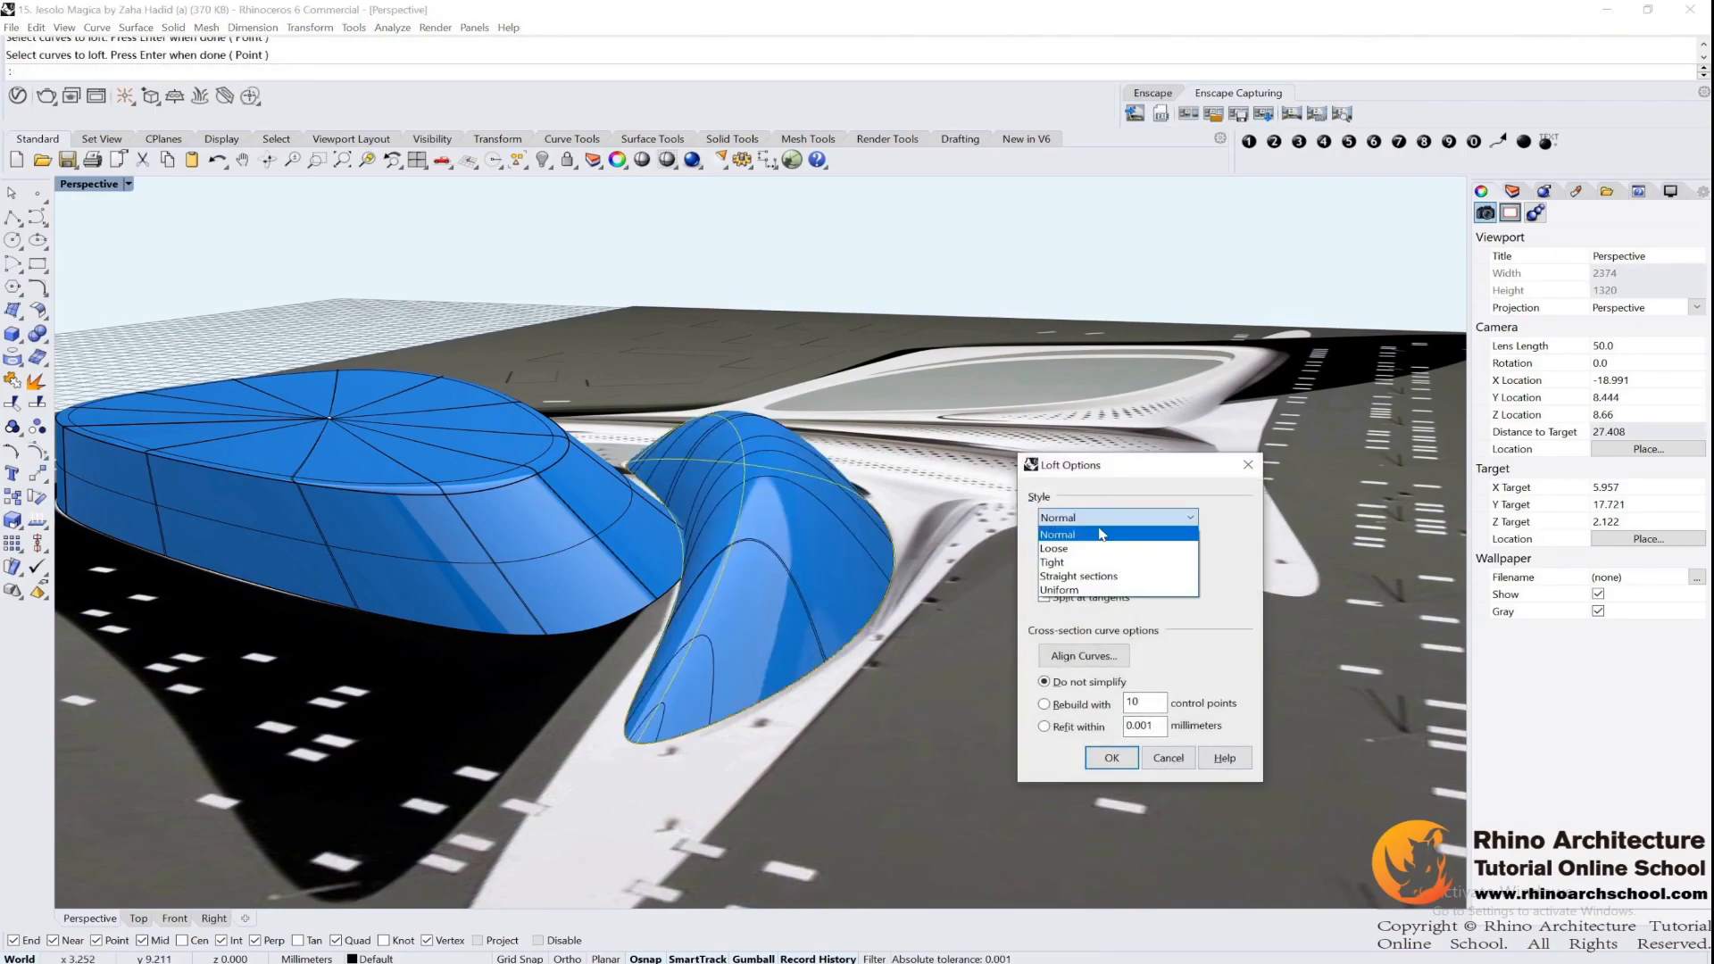
pyautogui.click(1085, 548)
pyautogui.click(1098, 518)
pyautogui.click(1075, 562)
pyautogui.click(1077, 521)
pyautogui.click(1089, 534)
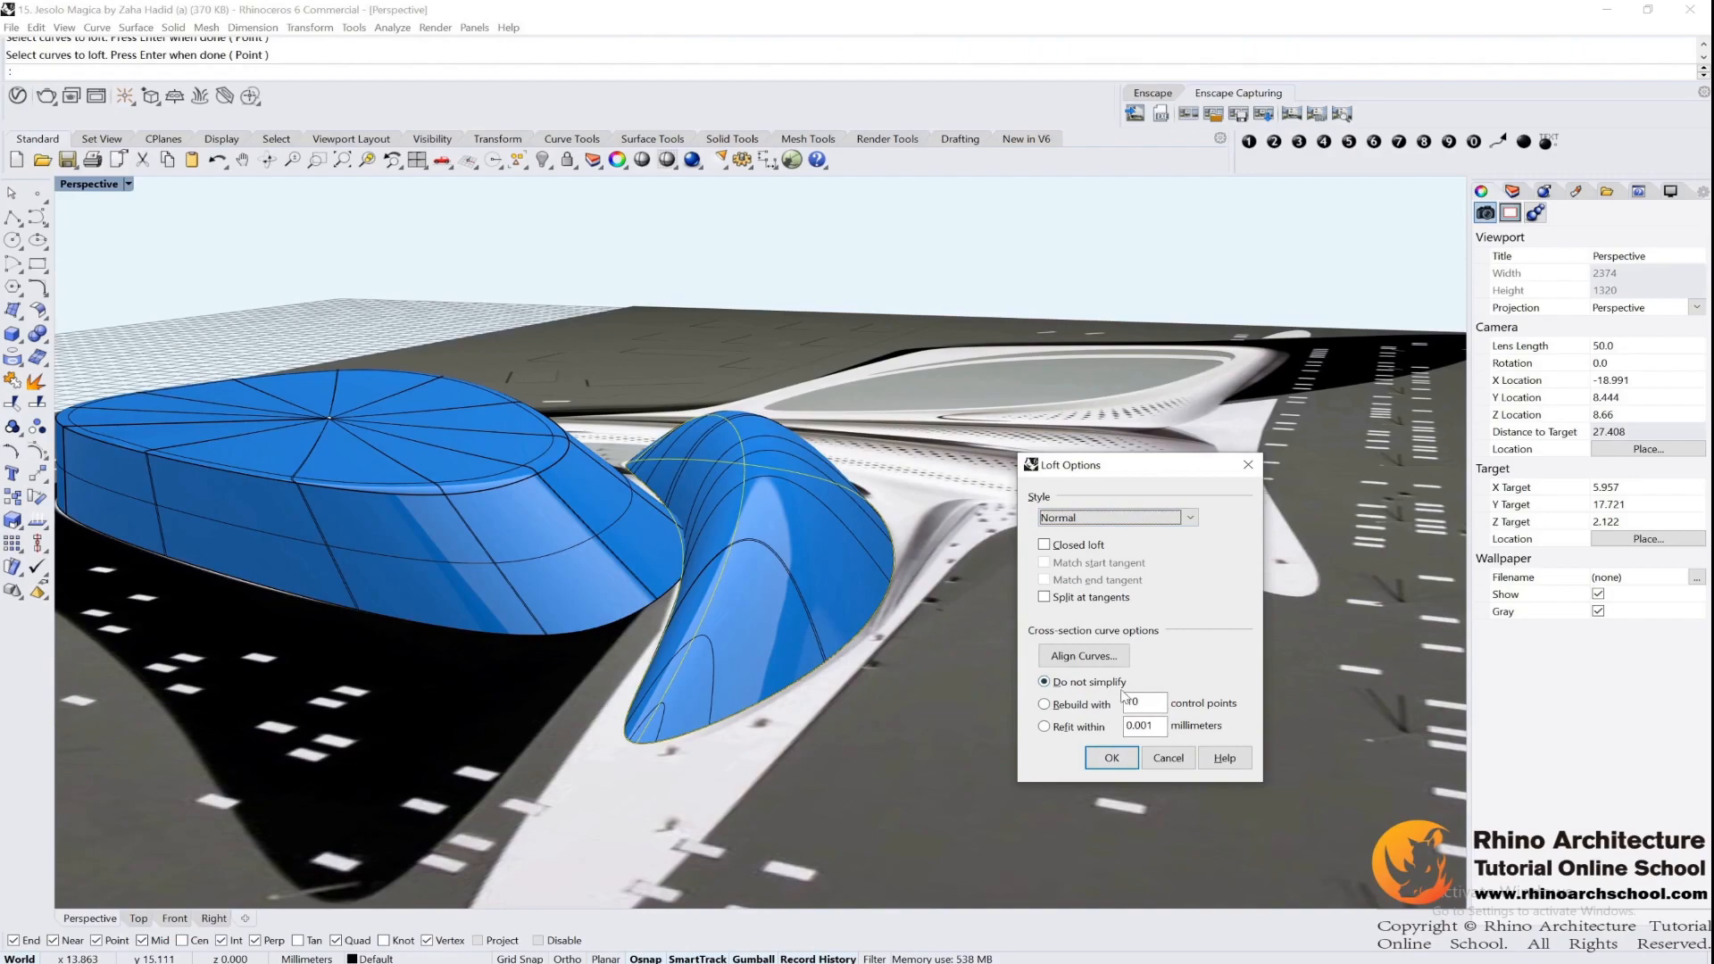
pyautogui.click(1111, 758)
# Adjust the crest of the ridge curve by its control points to reshape the lofted wing, and return to the Top view
pyautogui.moveTo(965, 652); pyautogui.dragTo(939, 699, button='right')
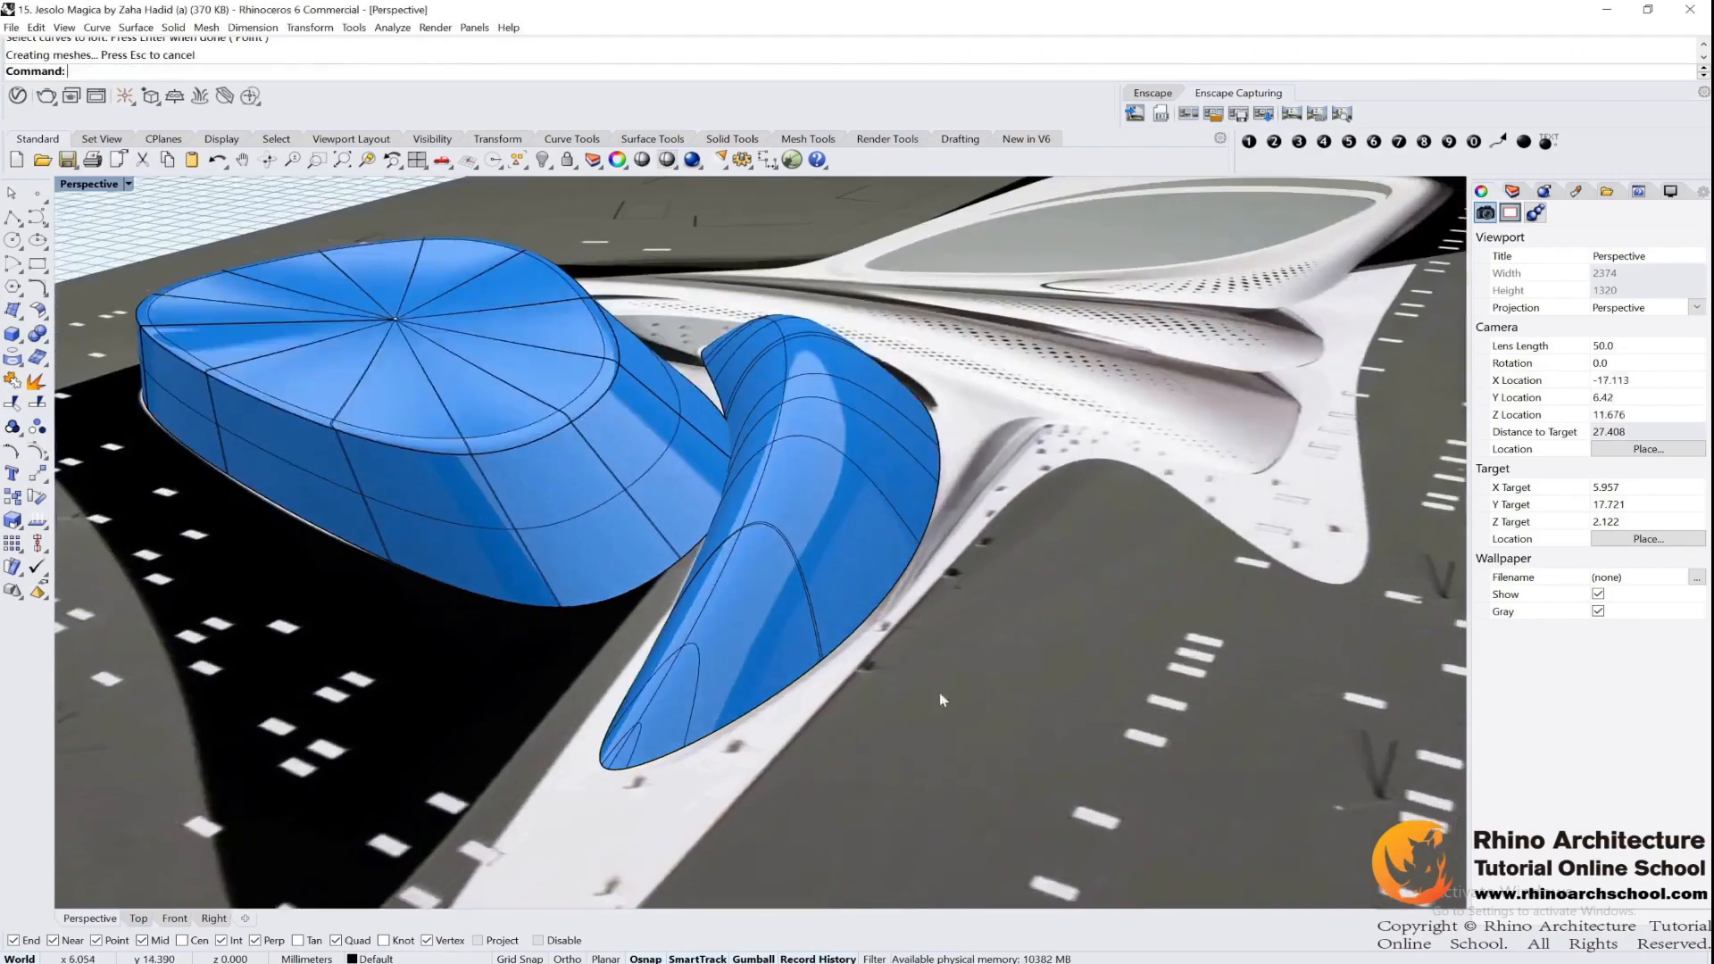
pyautogui.click(782, 409)
pyautogui.click(819, 446)
pyautogui.click(818, 379)
pyautogui.keyDown('shift'); pyautogui.click(794, 294); pyautogui.keyUp('shift')
pyautogui.moveTo(776, 332); pyautogui.dragTo(791, 333)
pyautogui.moveTo(875, 398); pyautogui.dragTo(886, 384, button='right')
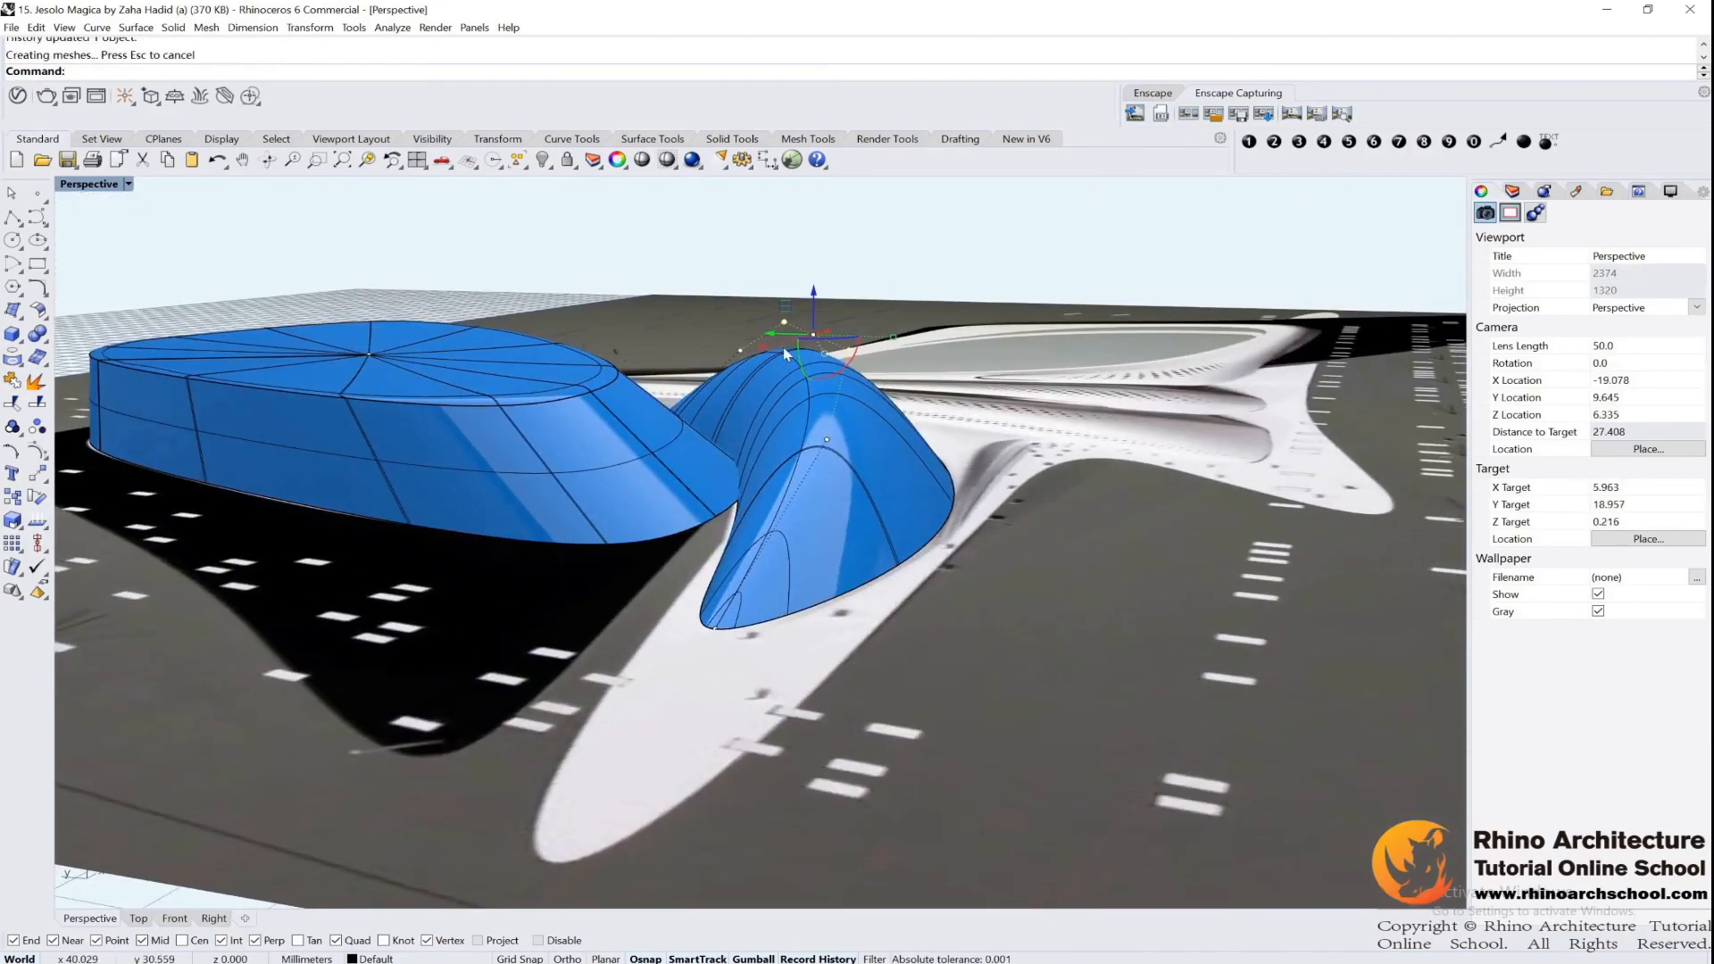
pyautogui.moveTo(785, 354); pyautogui.dragTo(953, 470, button='right')
pyautogui.scroll(-5, 953, 470)
pyautogui.moveTo(831, 521); pyautogui.dragTo(870, 665, button='right')
pyautogui.scroll(6, 756, 462)
pyautogui.doubleClick(93, 186)
pyautogui.doubleClick(89, 184)
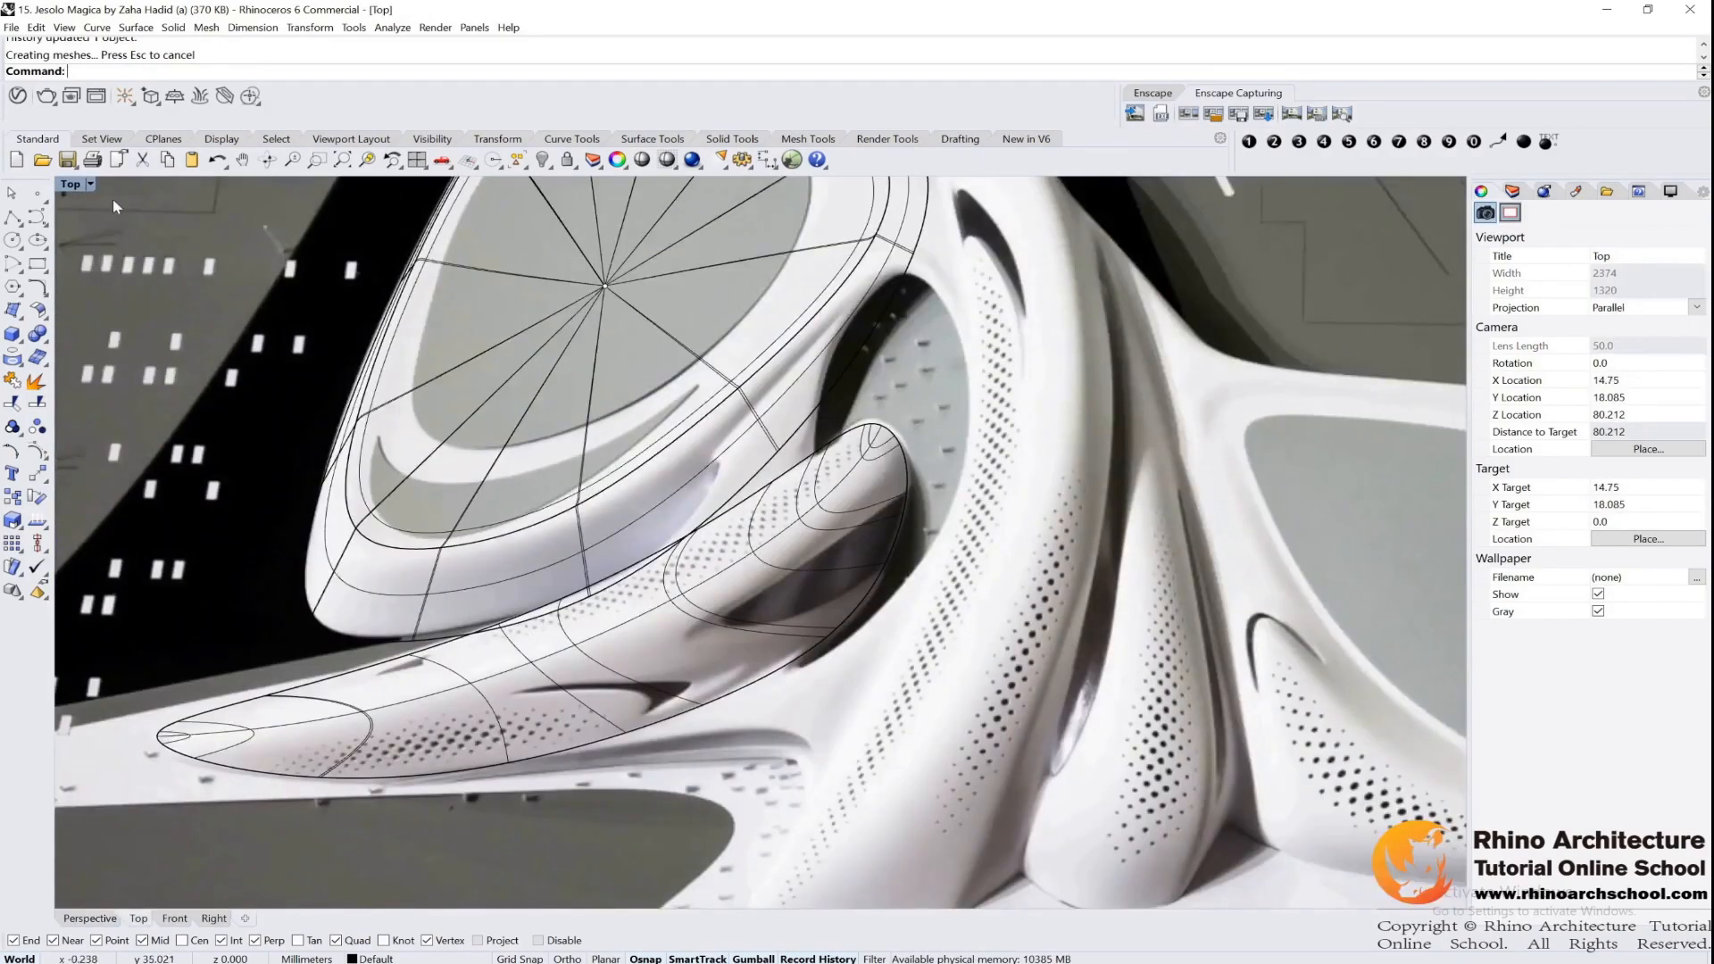
pyautogui.click(37, 216)
pyautogui.scroll(8, 656, 382)
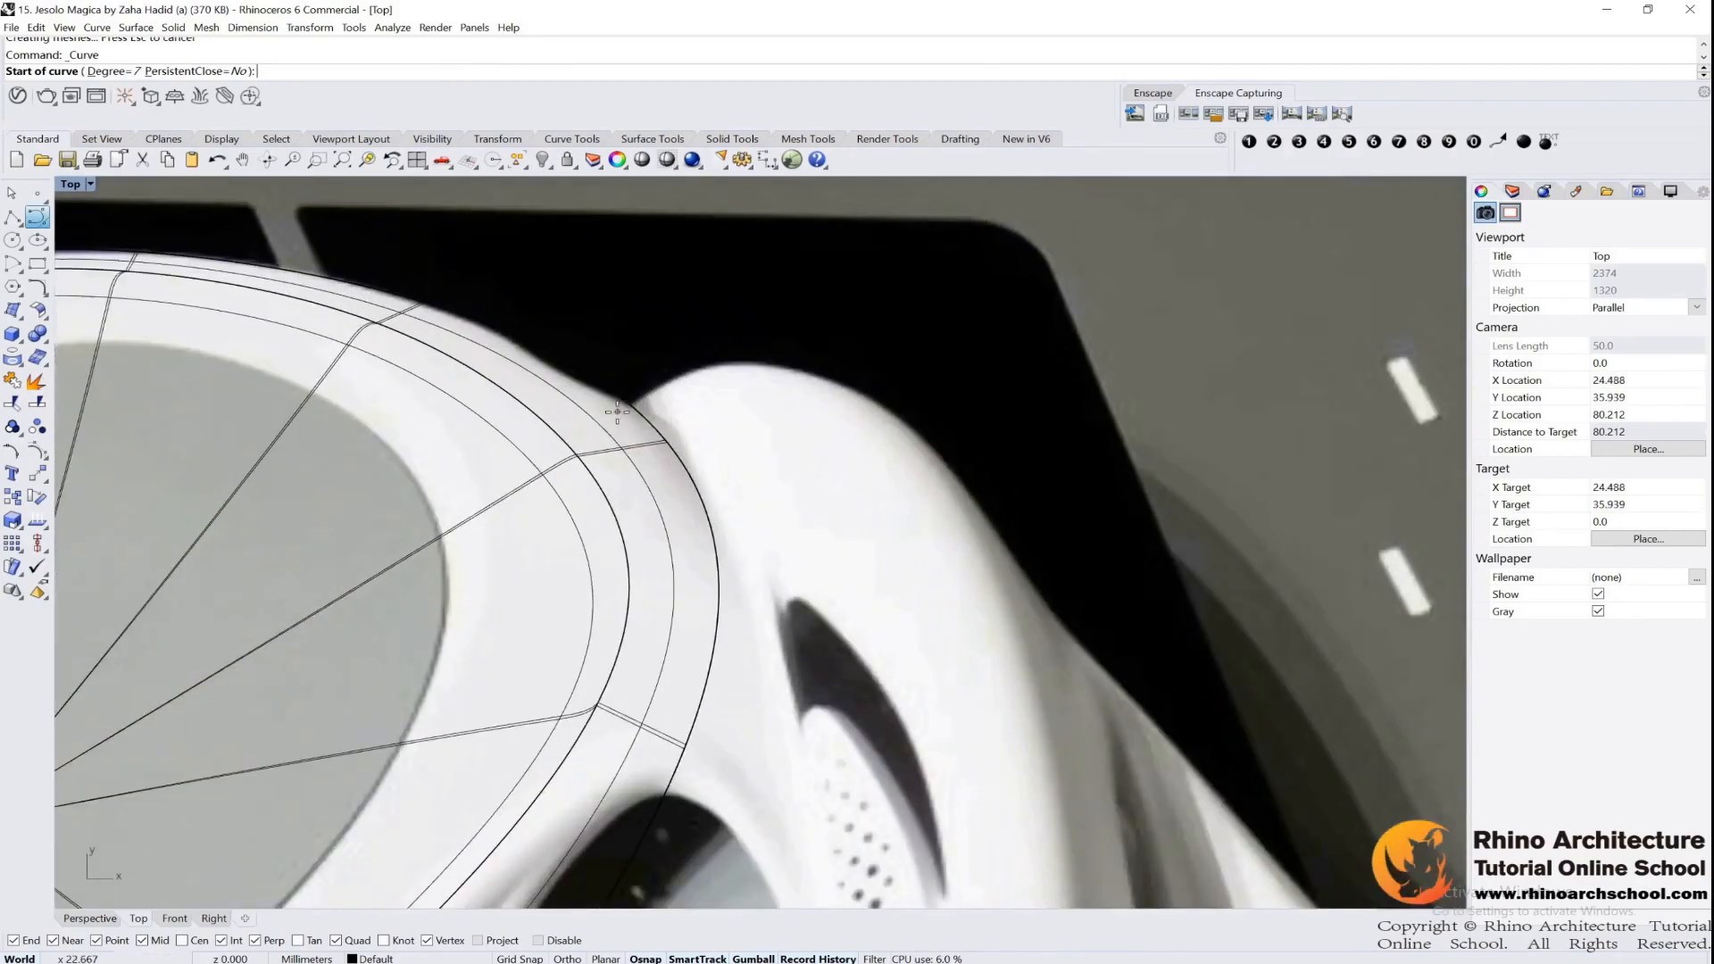
pyautogui.click(617, 411)
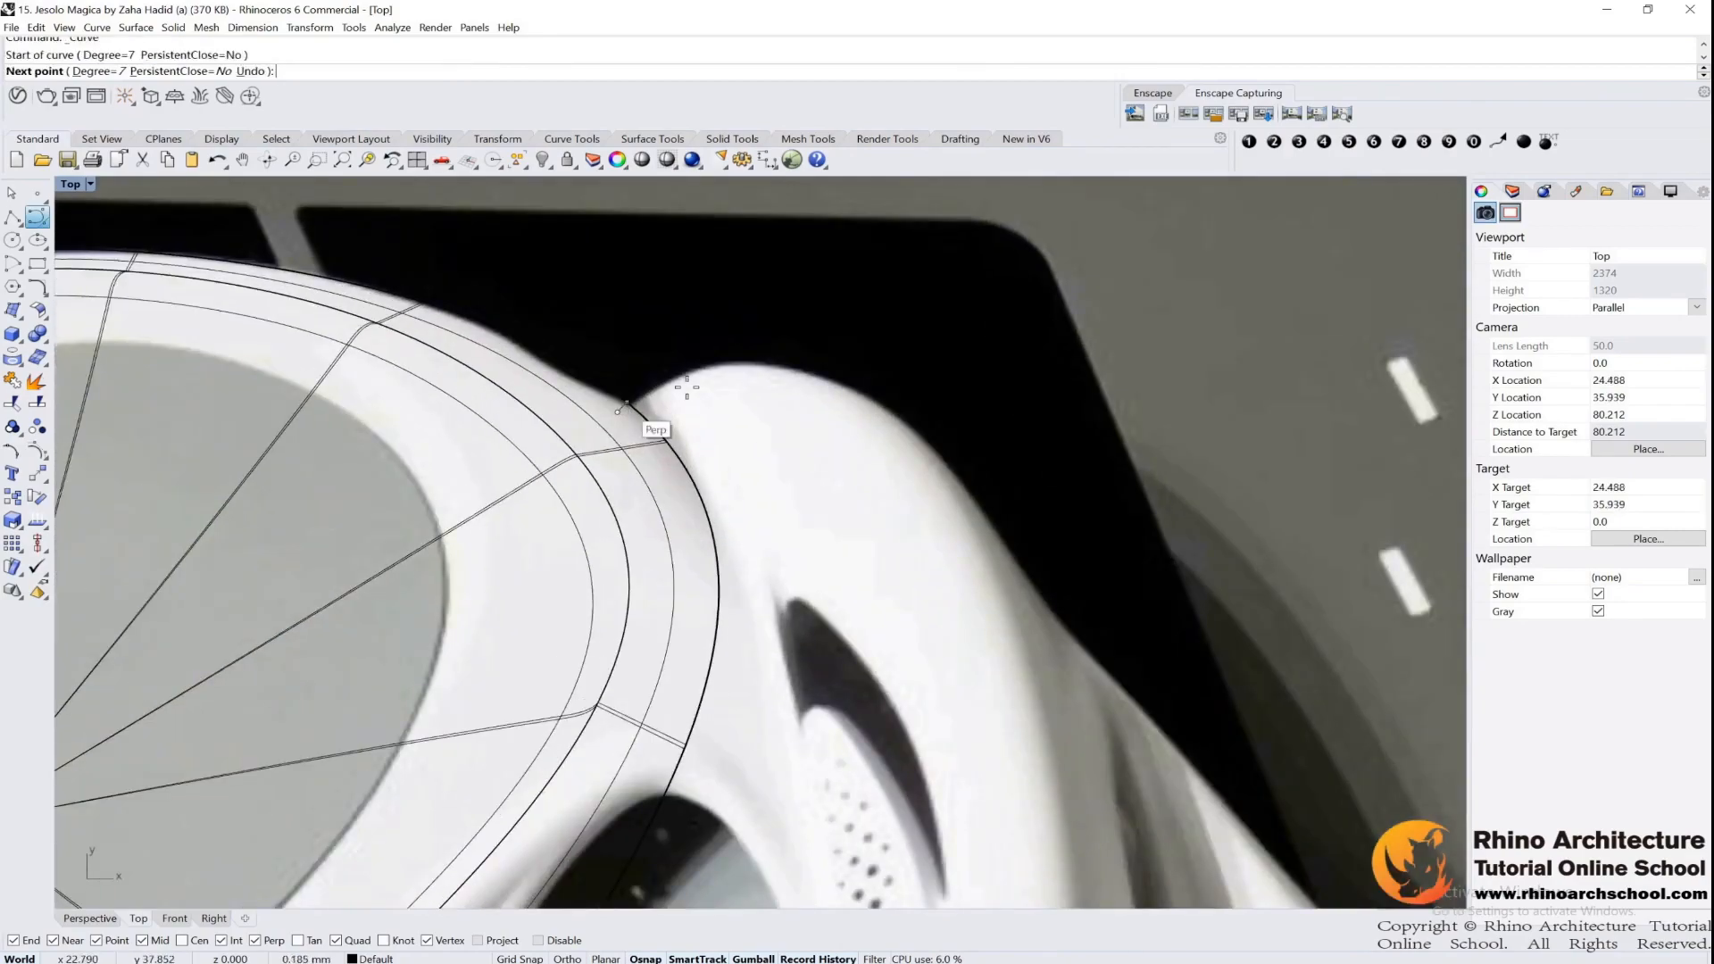
pyautogui.press('Escape')
# With object snaps disabled, begin a degree 7 curve at the disc's edge and trace the central wing's outer side downwards
pyautogui.click(560, 939)
pyautogui.press('Return')
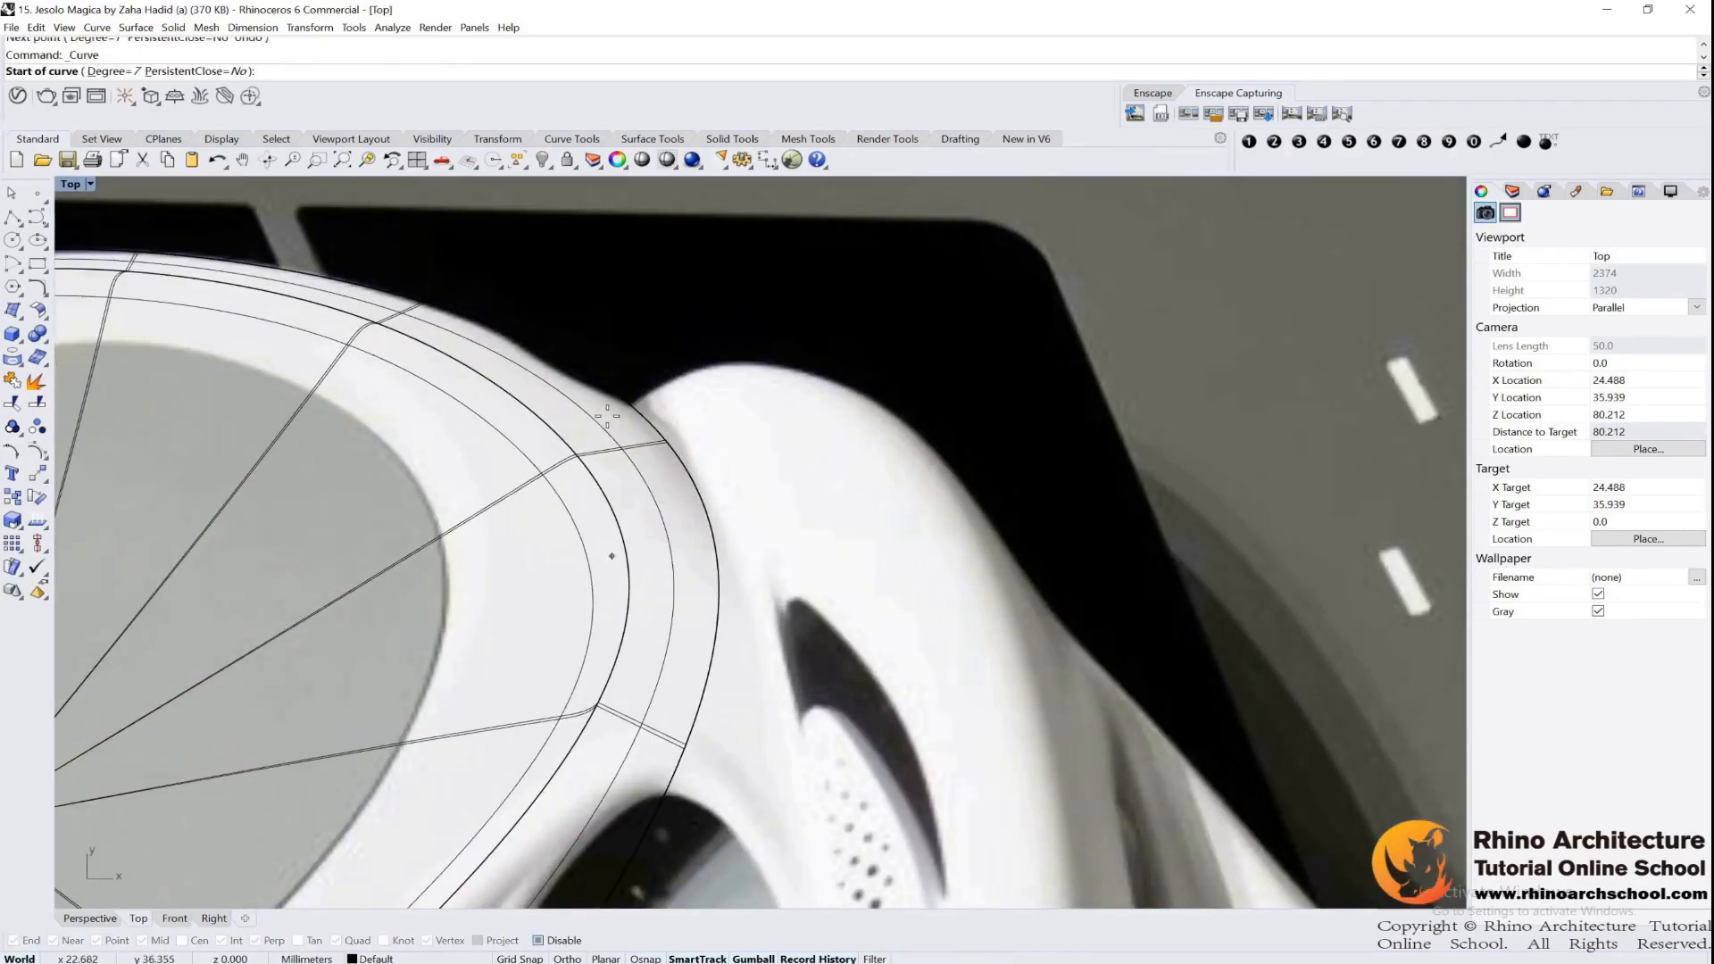
pyautogui.click(631, 407)
pyautogui.scroll(2, 630, 407)
pyautogui.click(669, 350)
pyautogui.click(781, 318)
pyautogui.click(986, 364)
pyautogui.click(1053, 411)
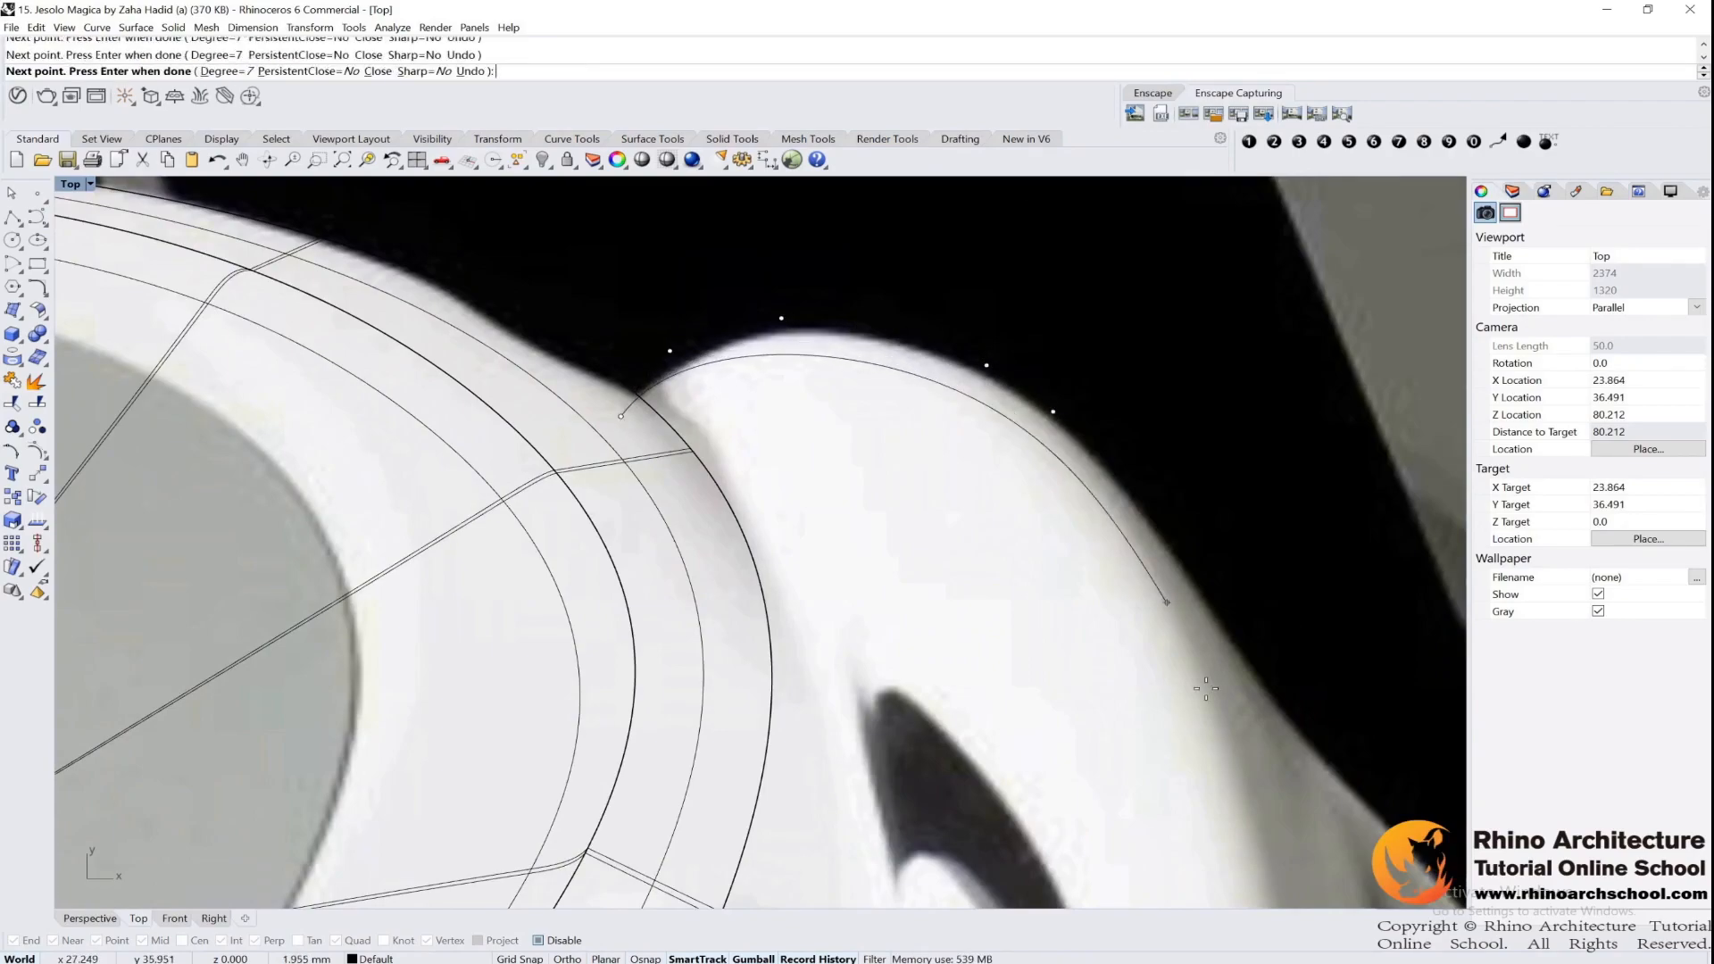
pyautogui.moveTo(1206, 690); pyautogui.dragTo(774, 430, button='right')
pyautogui.click(907, 528)
pyautogui.scroll(-4, 907, 527)
pyautogui.moveTo(965, 687); pyautogui.dragTo(785, 389, button='right')
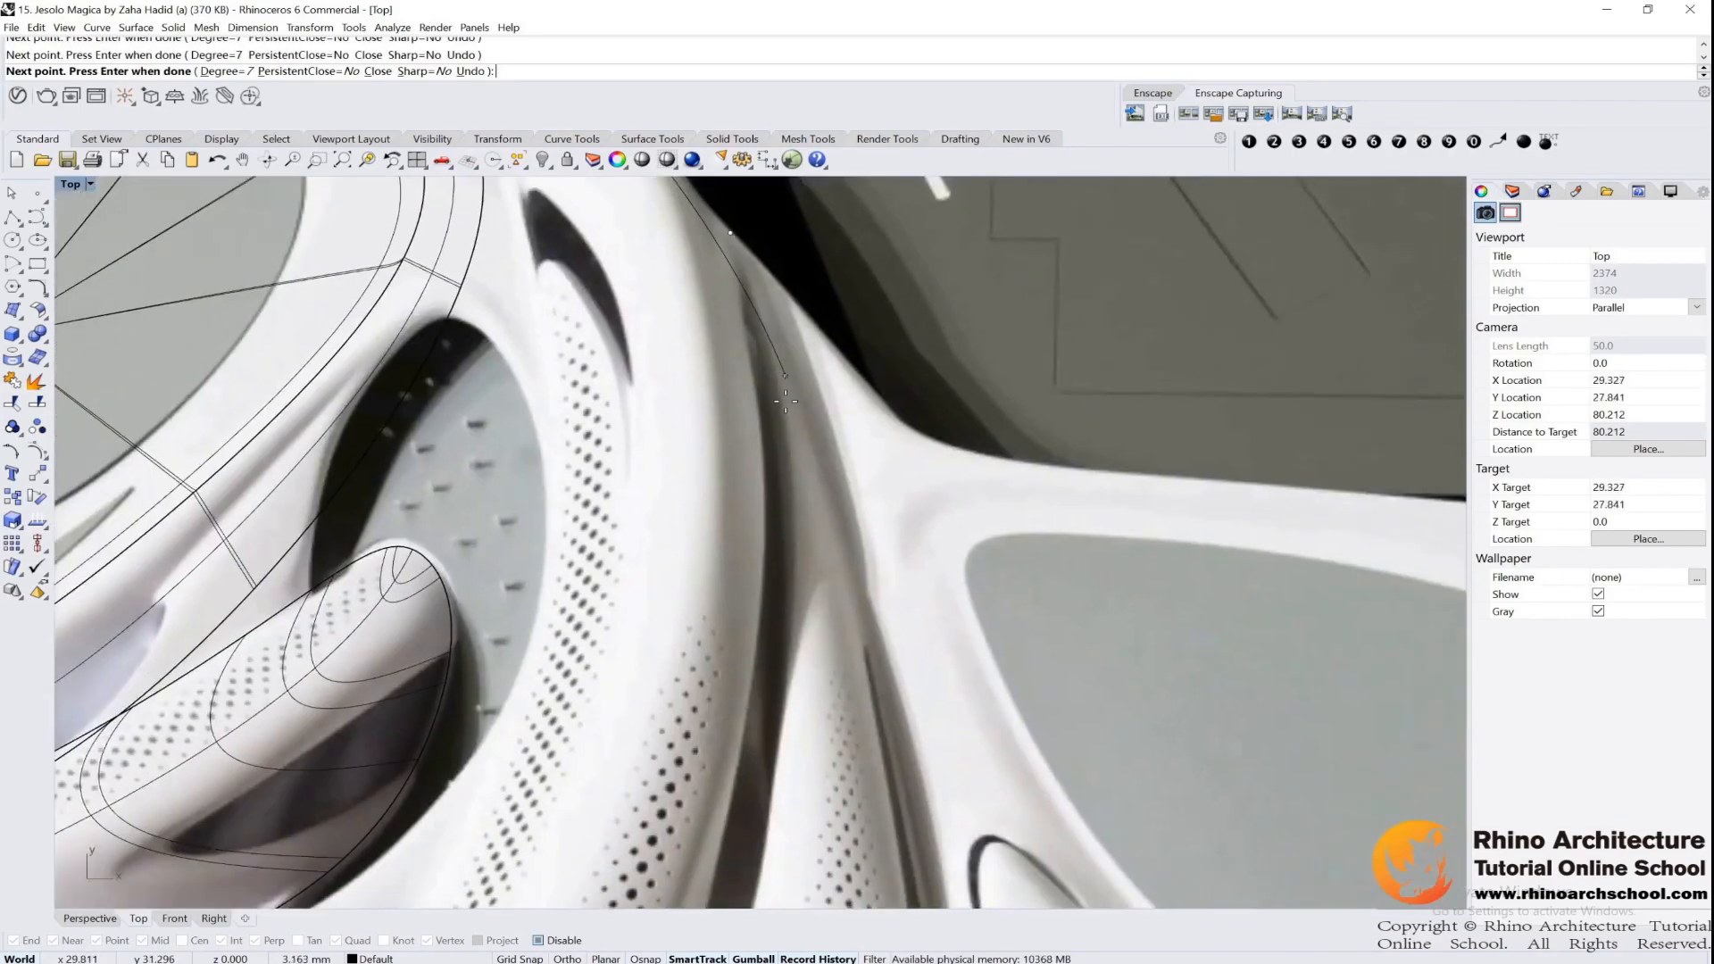
pyautogui.click(765, 563)
pyautogui.scroll(-8, 765, 562)
pyautogui.moveTo(765, 563); pyautogui.dragTo(803, 326, button='right')
# Continue the outline around the central wing's base and up its inner side, closing it at the start point with object snaps enabled
pyautogui.click(778, 464)
pyautogui.click(744, 607)
pyautogui.click(705, 642)
pyautogui.click(651, 650)
pyautogui.click(686, 406)
pyautogui.click(717, 314)
pyautogui.click(717, 247)
pyautogui.moveTo(697, 216); pyautogui.dragTo(714, 415, button='right')
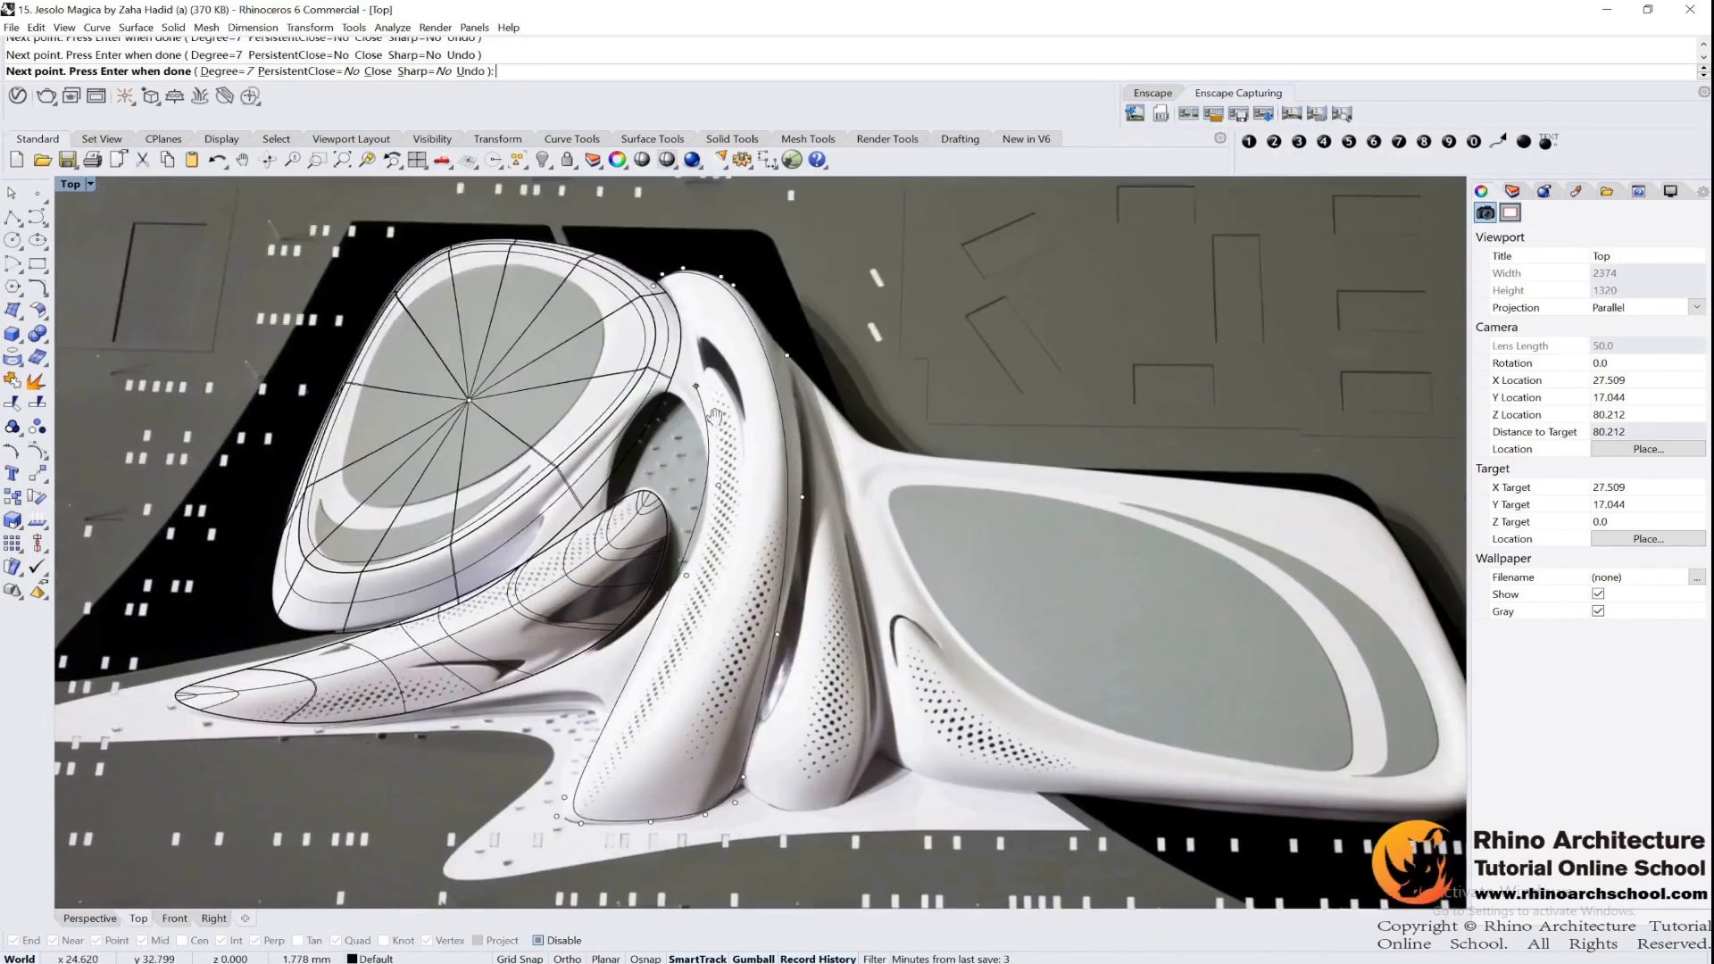
pyautogui.scroll(3, 676, 330)
pyautogui.press('Return')
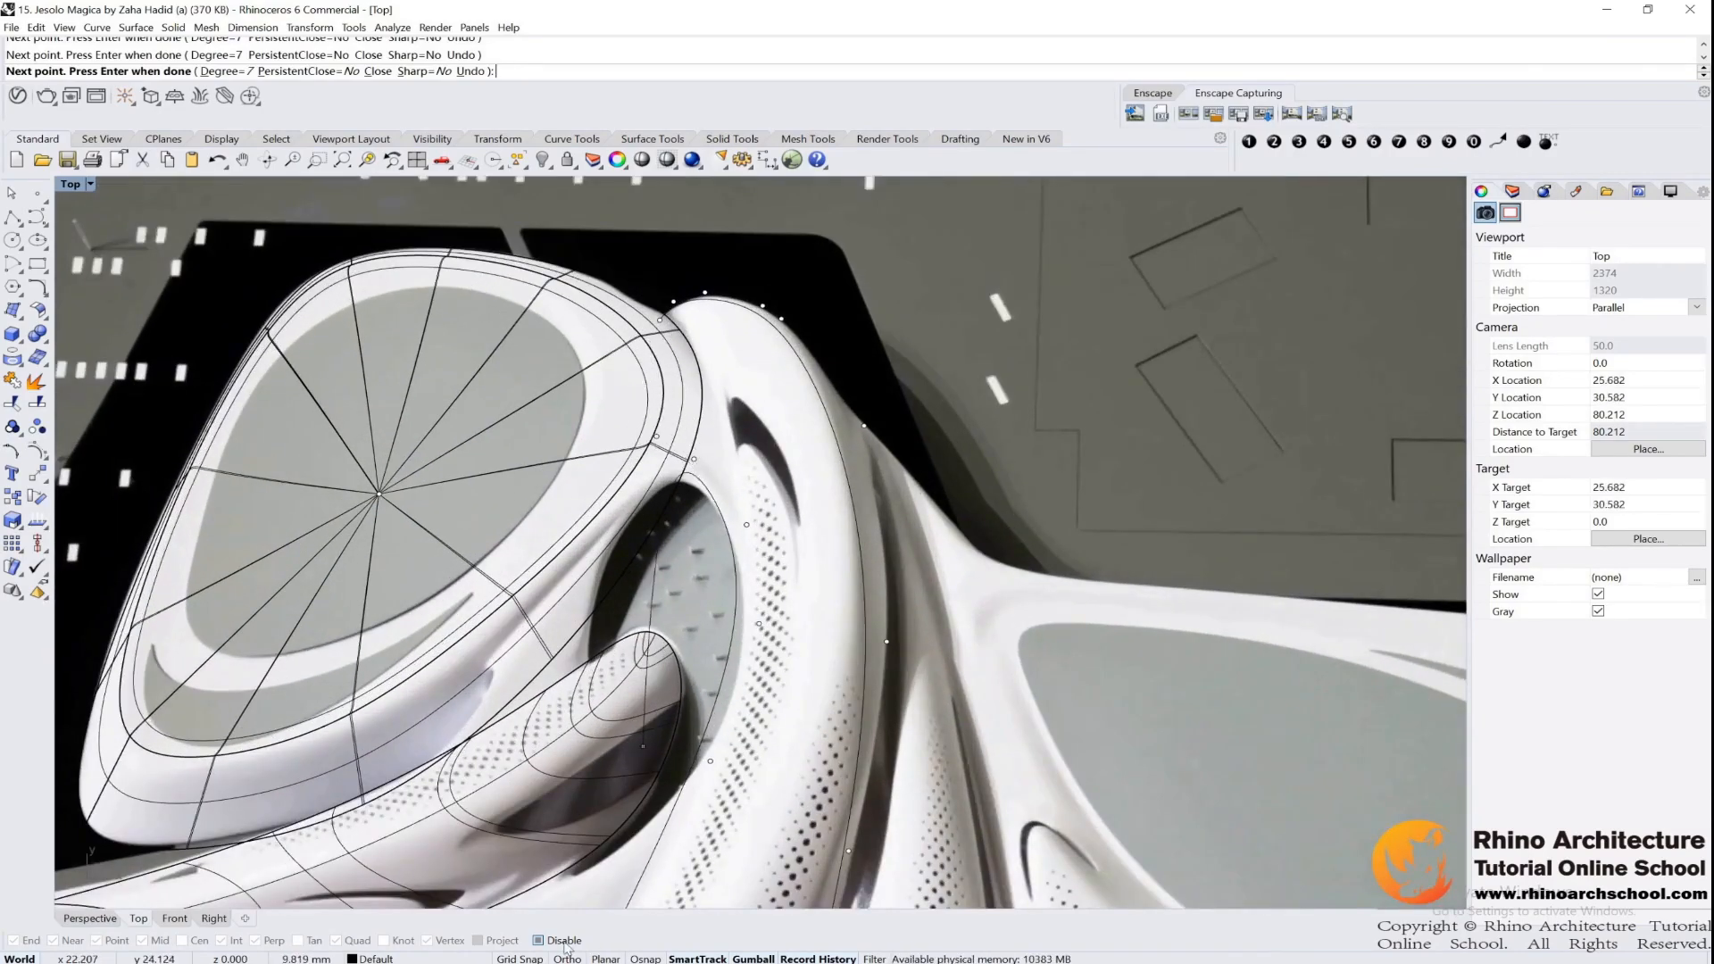
pyautogui.scroll(5, 657, 339)
pyautogui.click(728, 267)
# Show the central wing outline's control points and move those on the upper outer side to fit the reference image
pyautogui.press('F10')
pyautogui.moveTo(702, 352); pyautogui.dragTo(606, 640, button='right')
pyautogui.moveTo(647, 436); pyautogui.dragTo(944, 578)
pyautogui.click(743, 533)
pyautogui.press('F10')
pyautogui.moveTo(674, 443); pyautogui.dragTo(957, 609)
pyautogui.moveTo(814, 496); pyautogui.dragTo(814, 469)
pyautogui.moveTo(982, 603); pyautogui.dragTo(1132, 727)
pyautogui.scroll(-8, 1133, 728)
pyautogui.moveTo(1145, 752); pyautogui.dragTo(794, 388, button='right')
pyautogui.scroll(4, 786, 412)
pyautogui.moveTo(770, 449); pyautogui.dragTo(1011, 600)
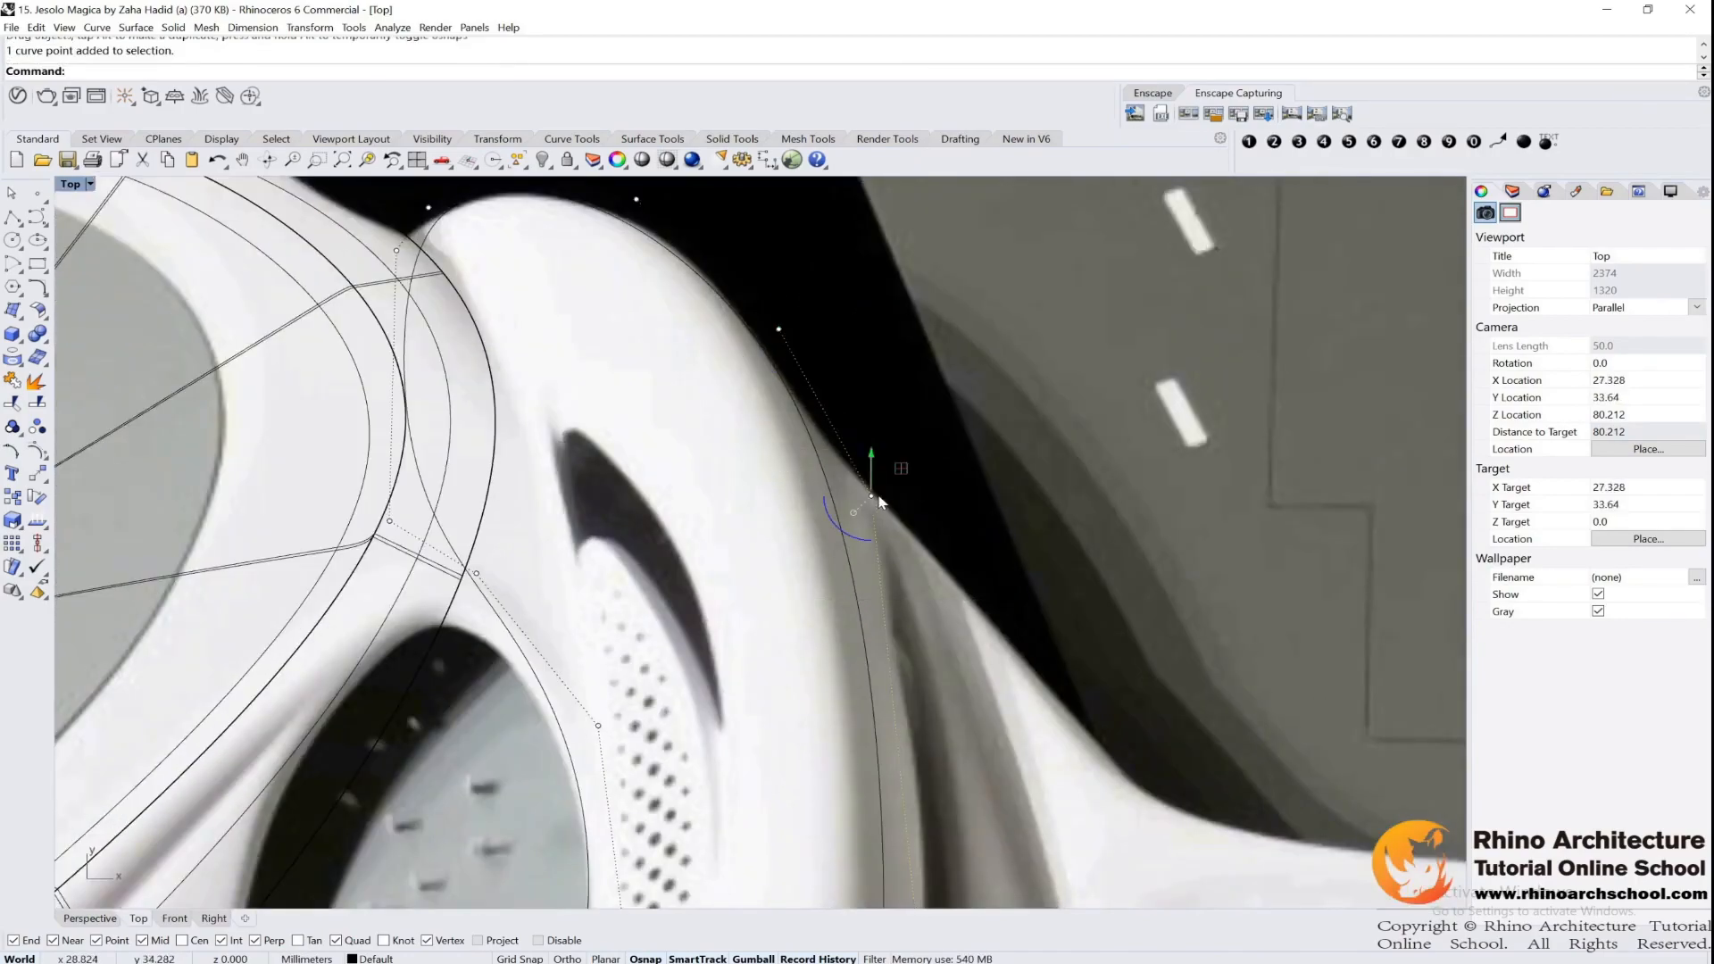
pyautogui.moveTo(880, 496); pyautogui.dragTo(926, 498)
pyautogui.scroll(-8, 892, 508)
pyautogui.moveTo(893, 509); pyautogui.dragTo(875, 369, button='right')
# Move the outline's control points along the lower outer side and the inner side to match the central wing in the image
pyautogui.moveTo(815, 564); pyautogui.dragTo(944, 643)
pyautogui.moveTo(888, 580); pyautogui.dragTo(900, 587)
pyautogui.scroll(-9, 901, 587)
pyautogui.moveTo(901, 587); pyautogui.dragTo(928, 486, button='right')
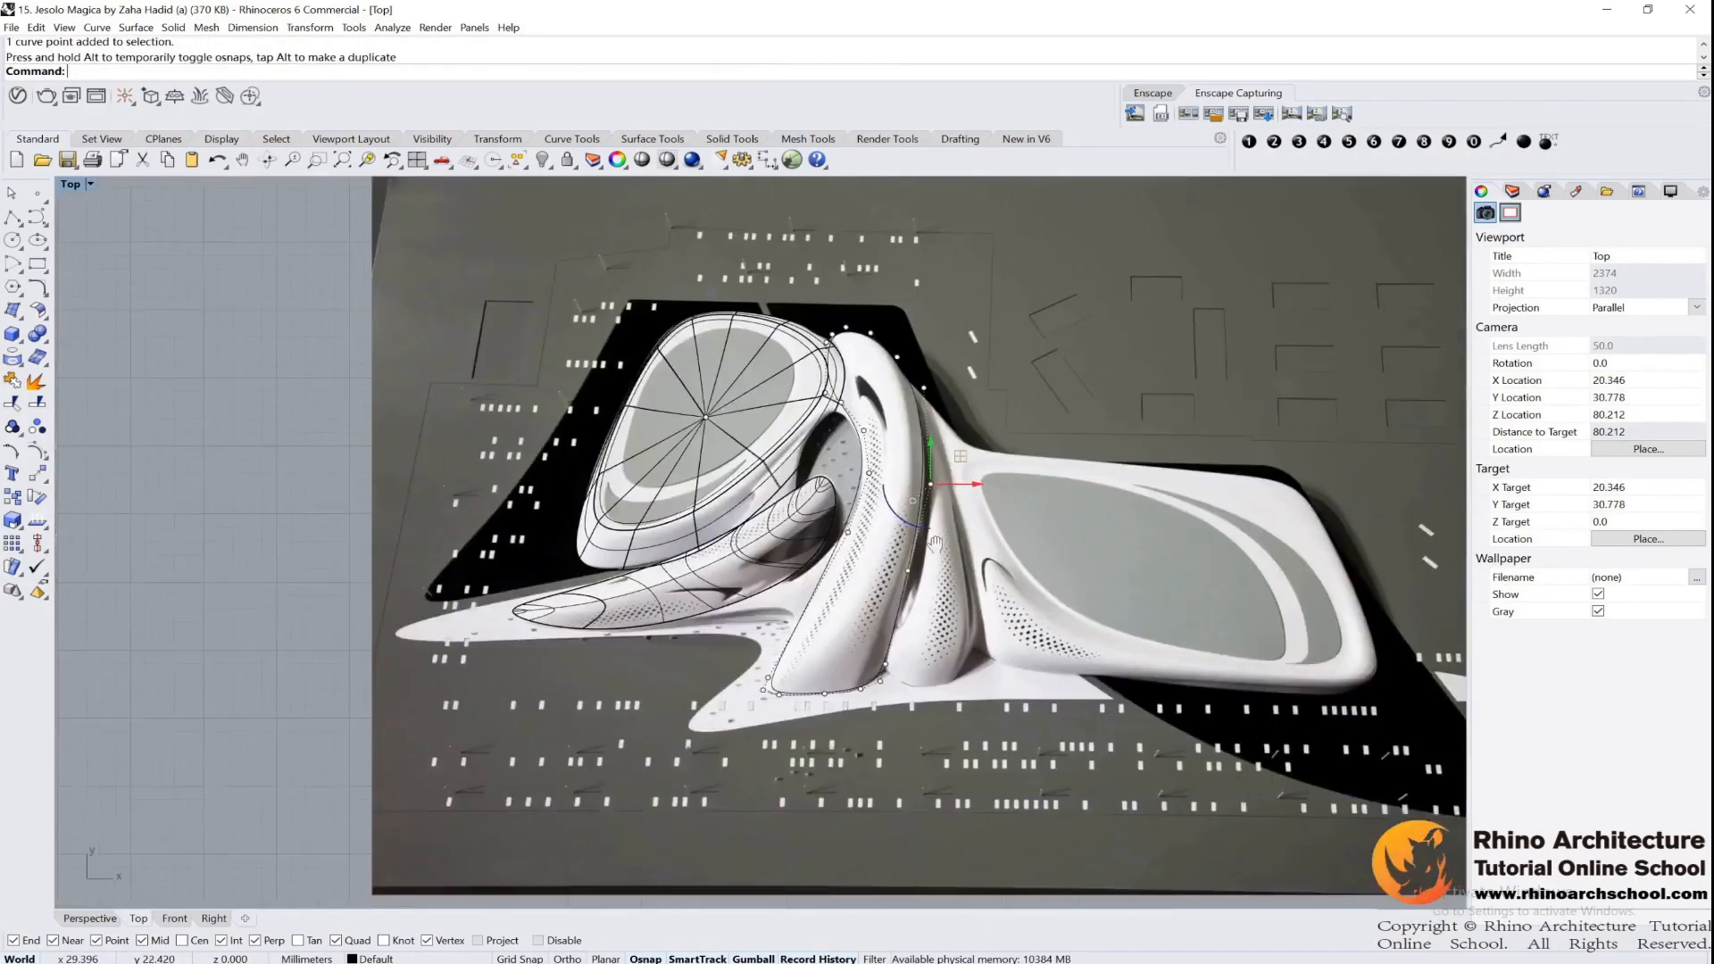
pyautogui.scroll(12, 841, 657)
pyautogui.moveTo(462, 613); pyautogui.dragTo(656, 786)
pyautogui.moveTo(638, 709); pyautogui.dragTo(616, 708)
pyautogui.scroll(-6, 618, 710)
pyautogui.moveTo(617, 710); pyautogui.dragTo(634, 807, button='right')
pyautogui.scroll(4, 861, 454)
pyautogui.click(701, 569)
pyautogui.moveTo(701, 569); pyautogui.dragTo(730, 558)
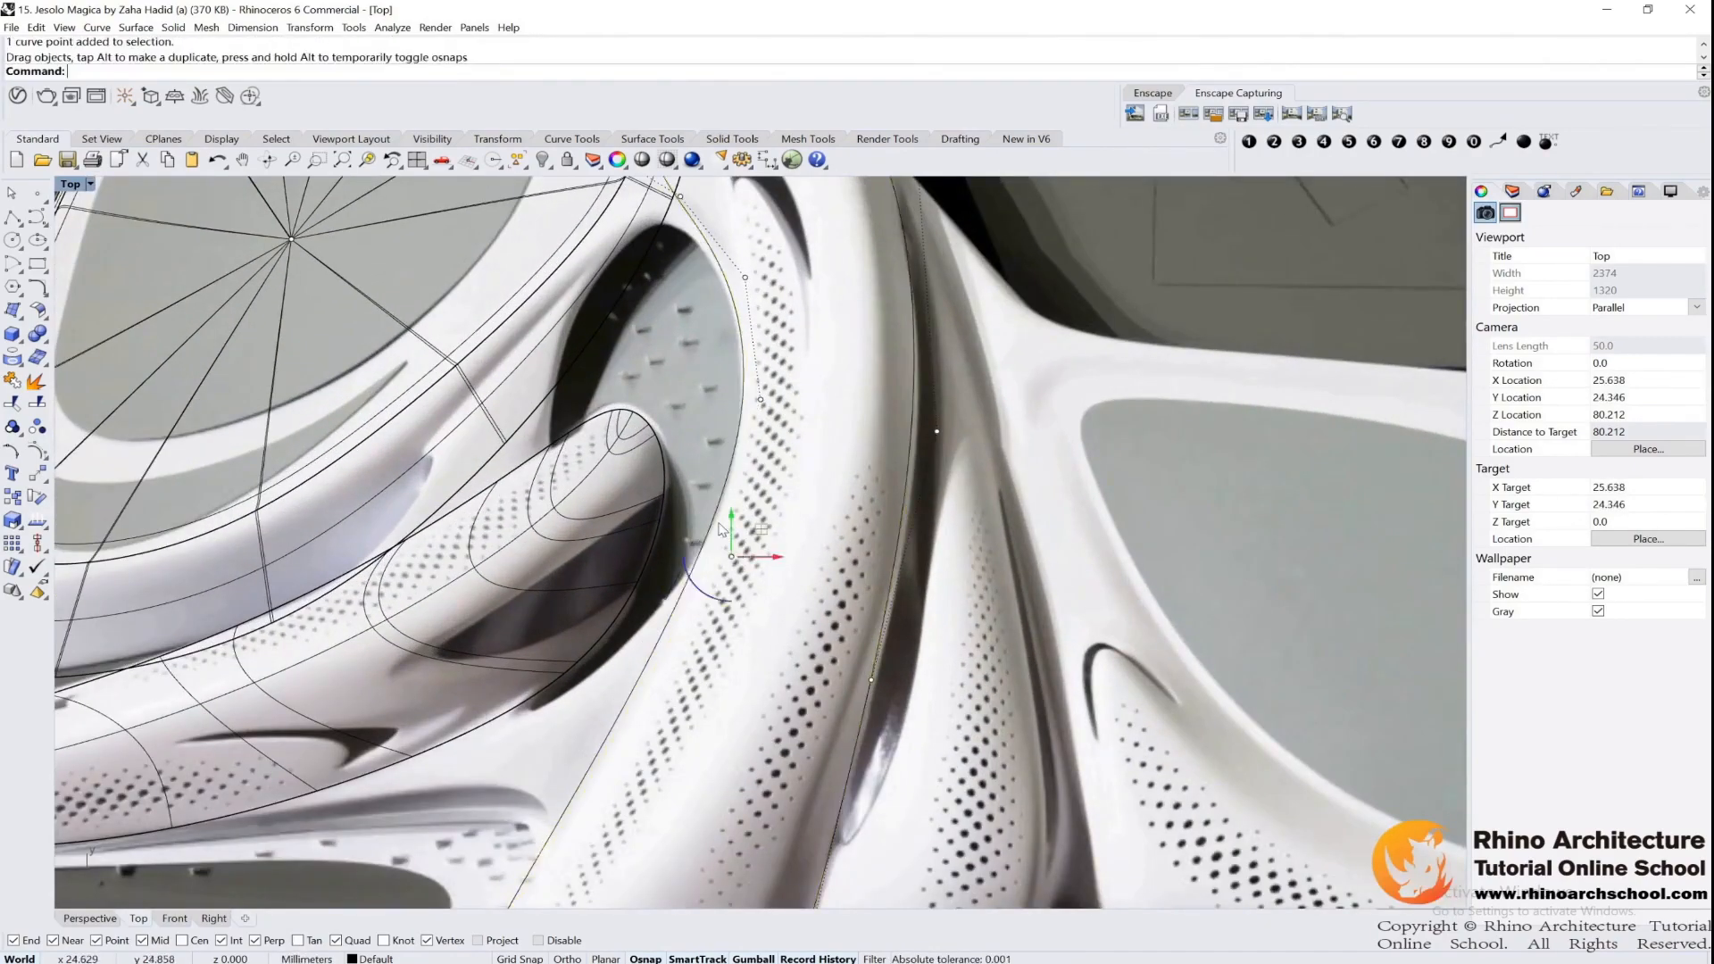
pyautogui.scroll(-8, 773, 491)
pyautogui.moveTo(773, 491); pyautogui.dragTo(749, 446, button='right')
# Start a degree 7 ridge curve on the outline's upper edge and place its first points down the central wing
pyautogui.click(37, 217)
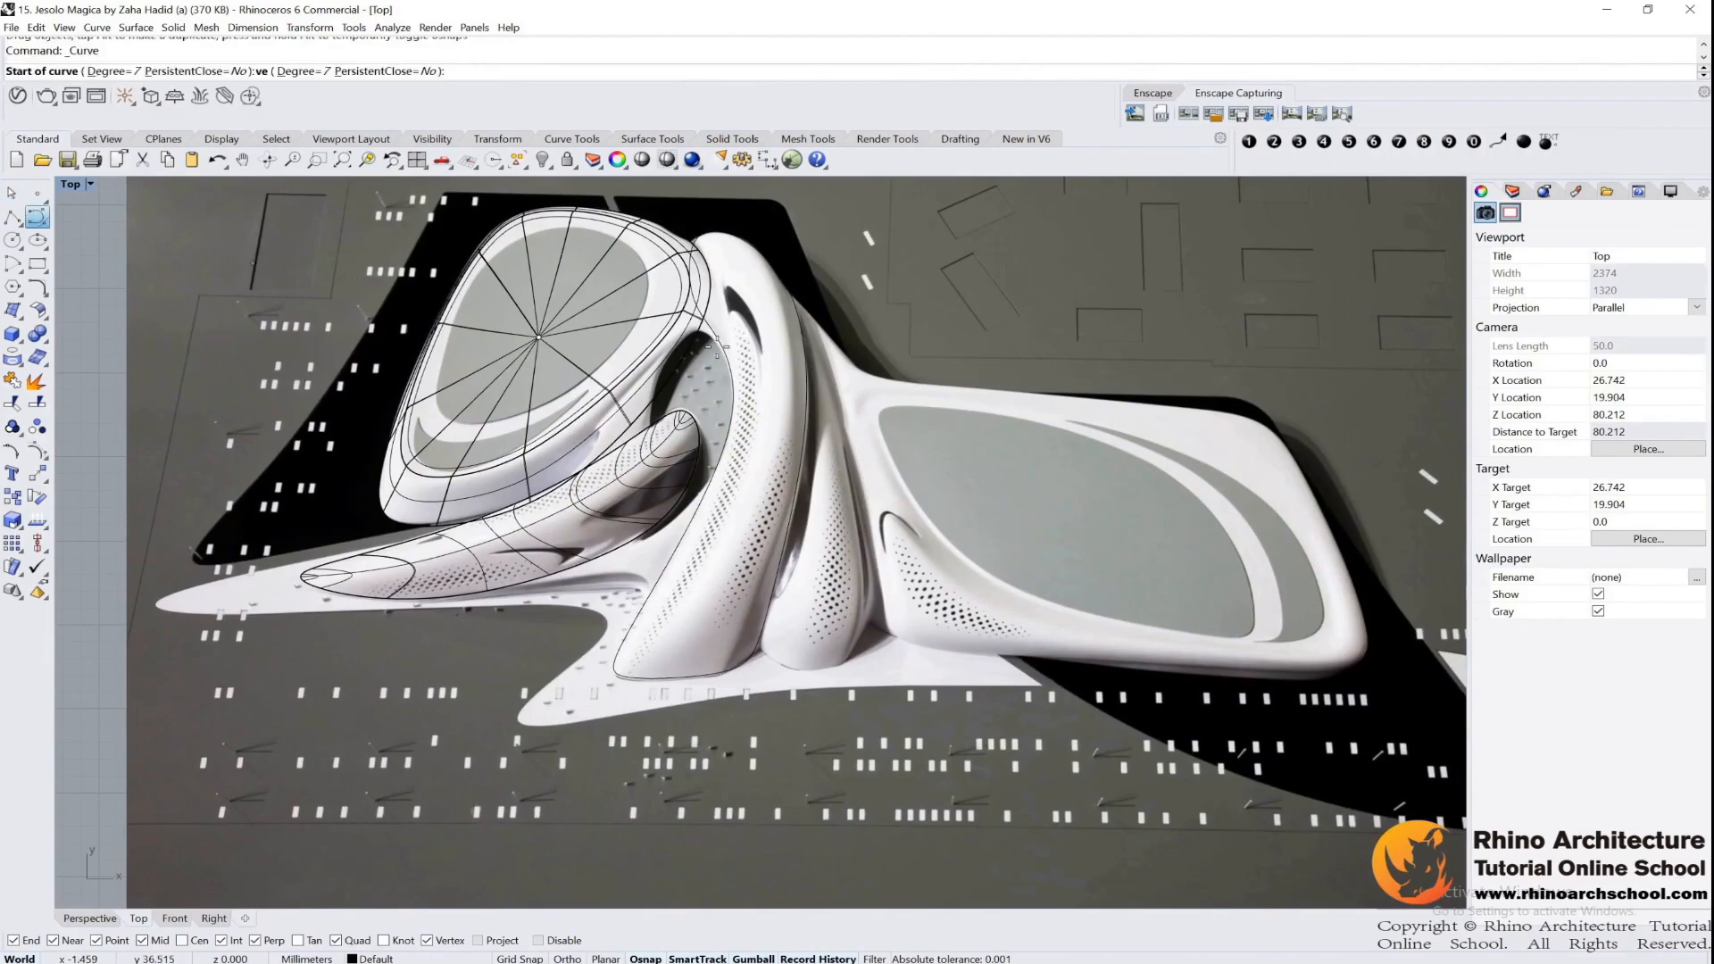
pyautogui.scroll(5, 679, 268)
pyautogui.moveTo(674, 125); pyautogui.dragTo(674, 373, button='right')
pyautogui.scroll(8, 714, 371)
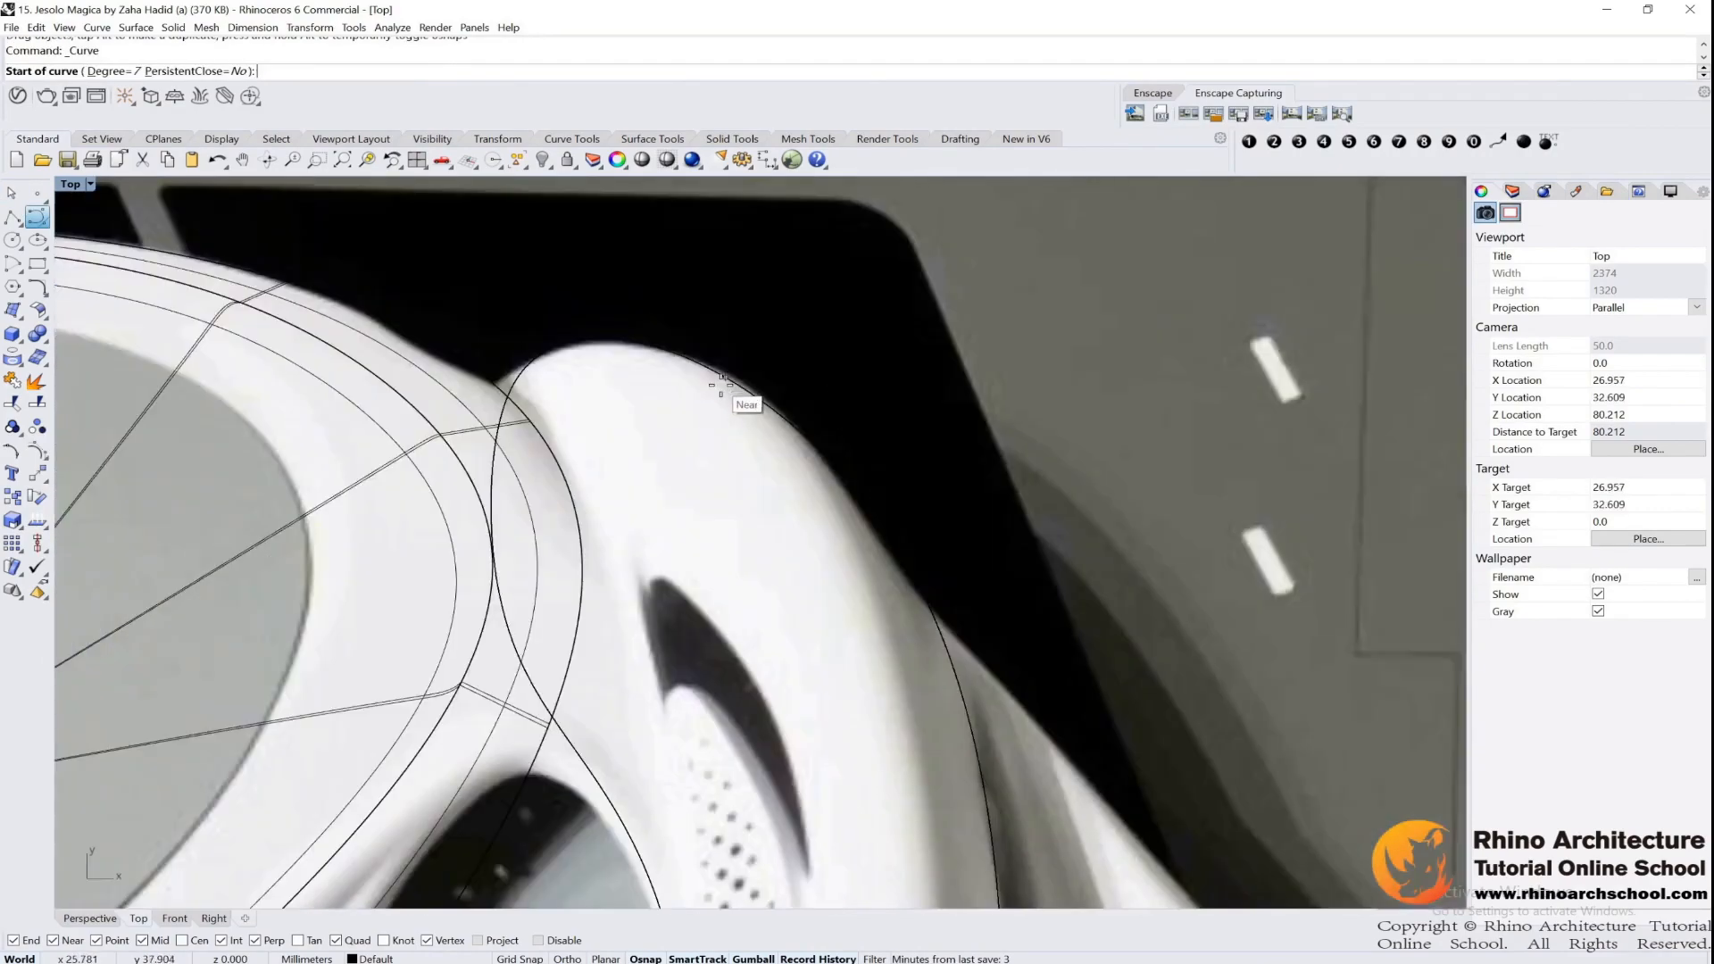
pyautogui.click(688, 360)
pyautogui.scroll(-6, 924, 647)
pyautogui.moveTo(929, 652); pyautogui.dragTo(794, 441, button='right')
pyautogui.click(747, 396)
pyautogui.click(795, 581)
pyautogui.scroll(-6, 792, 606)
pyautogui.moveTo(792, 606); pyautogui.dragTo(872, 388, button='right')
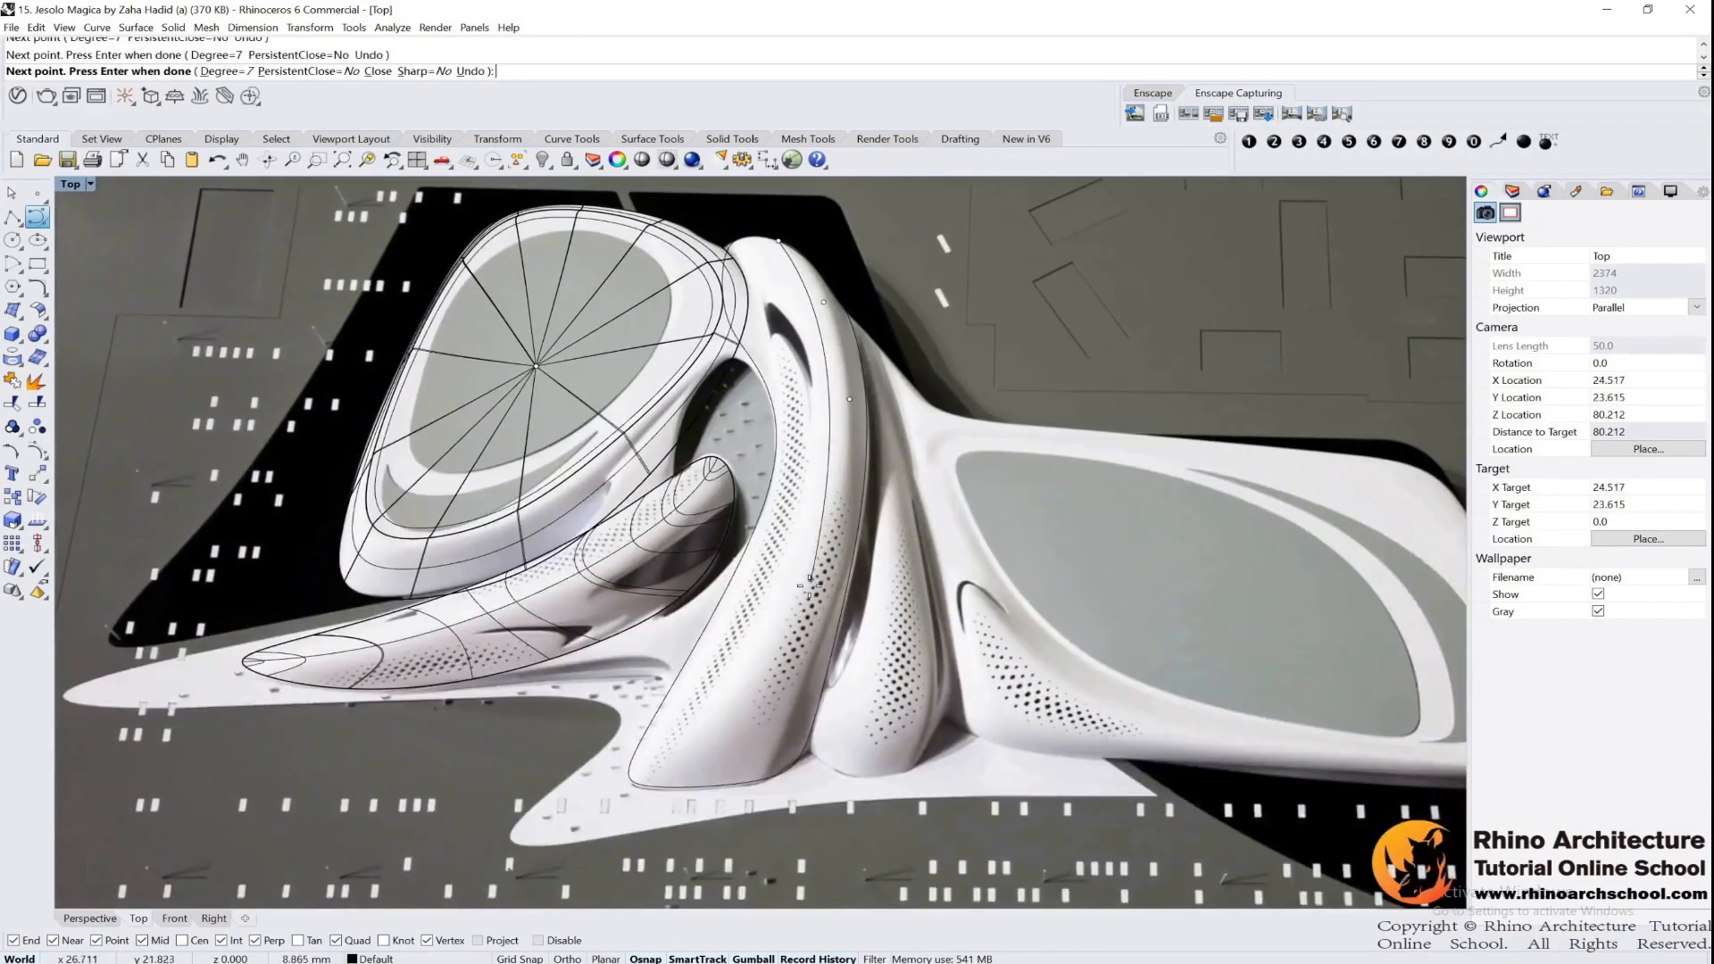
# Continue the ridge curve down the central wing and end it on the outline's base edge
pyautogui.scroll(6, 852, 378)
pyautogui.click(839, 494)
pyautogui.scroll(-6, 843, 526)
pyautogui.moveTo(843, 526); pyautogui.dragTo(865, 378, button='right')
pyautogui.scroll(2, 833, 516)
pyautogui.click(844, 521)
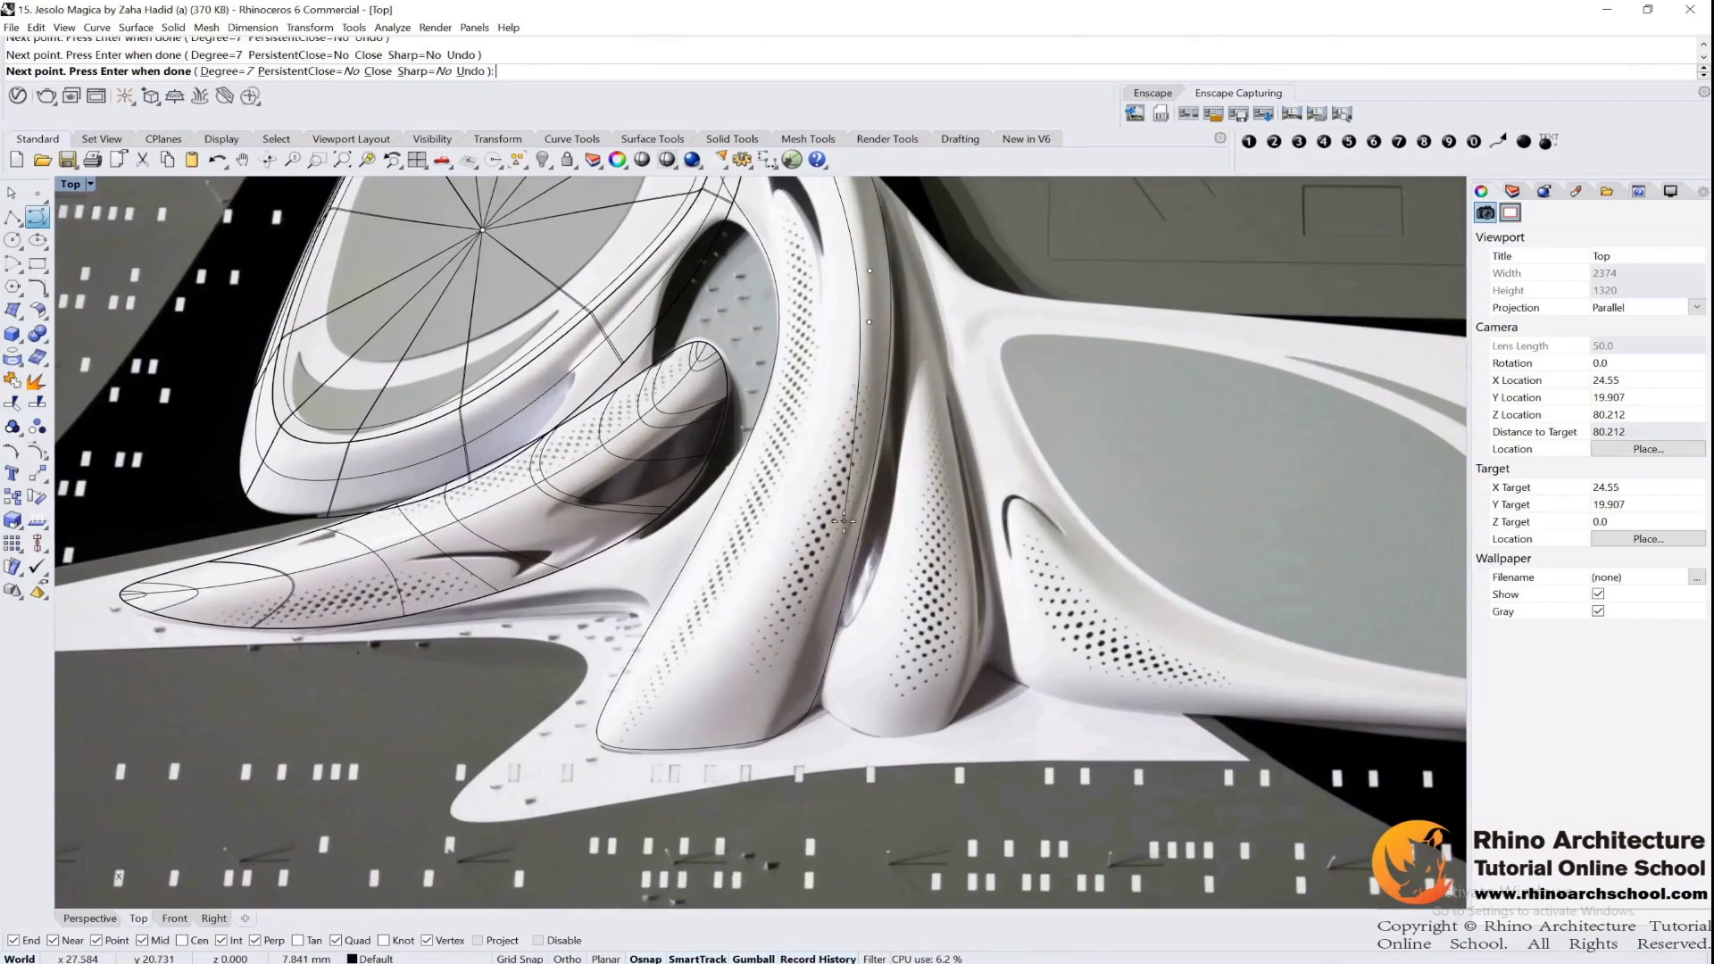
pyautogui.click(801, 647)
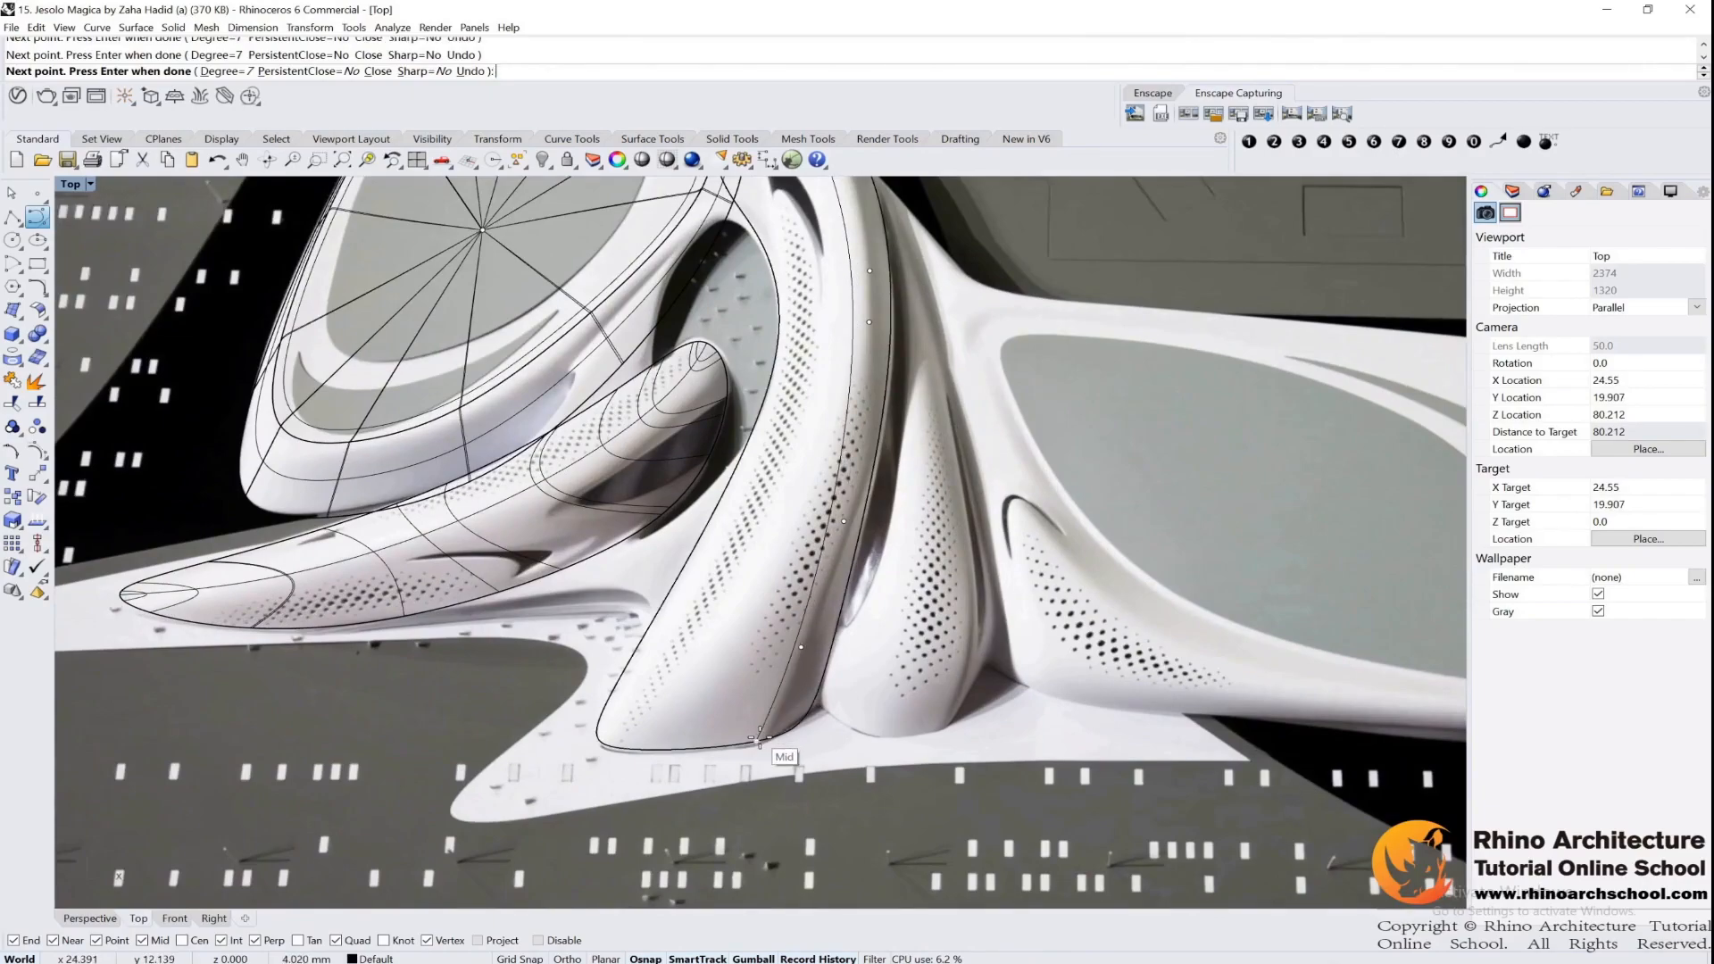
pyautogui.click(764, 738)
pyautogui.press('Return')
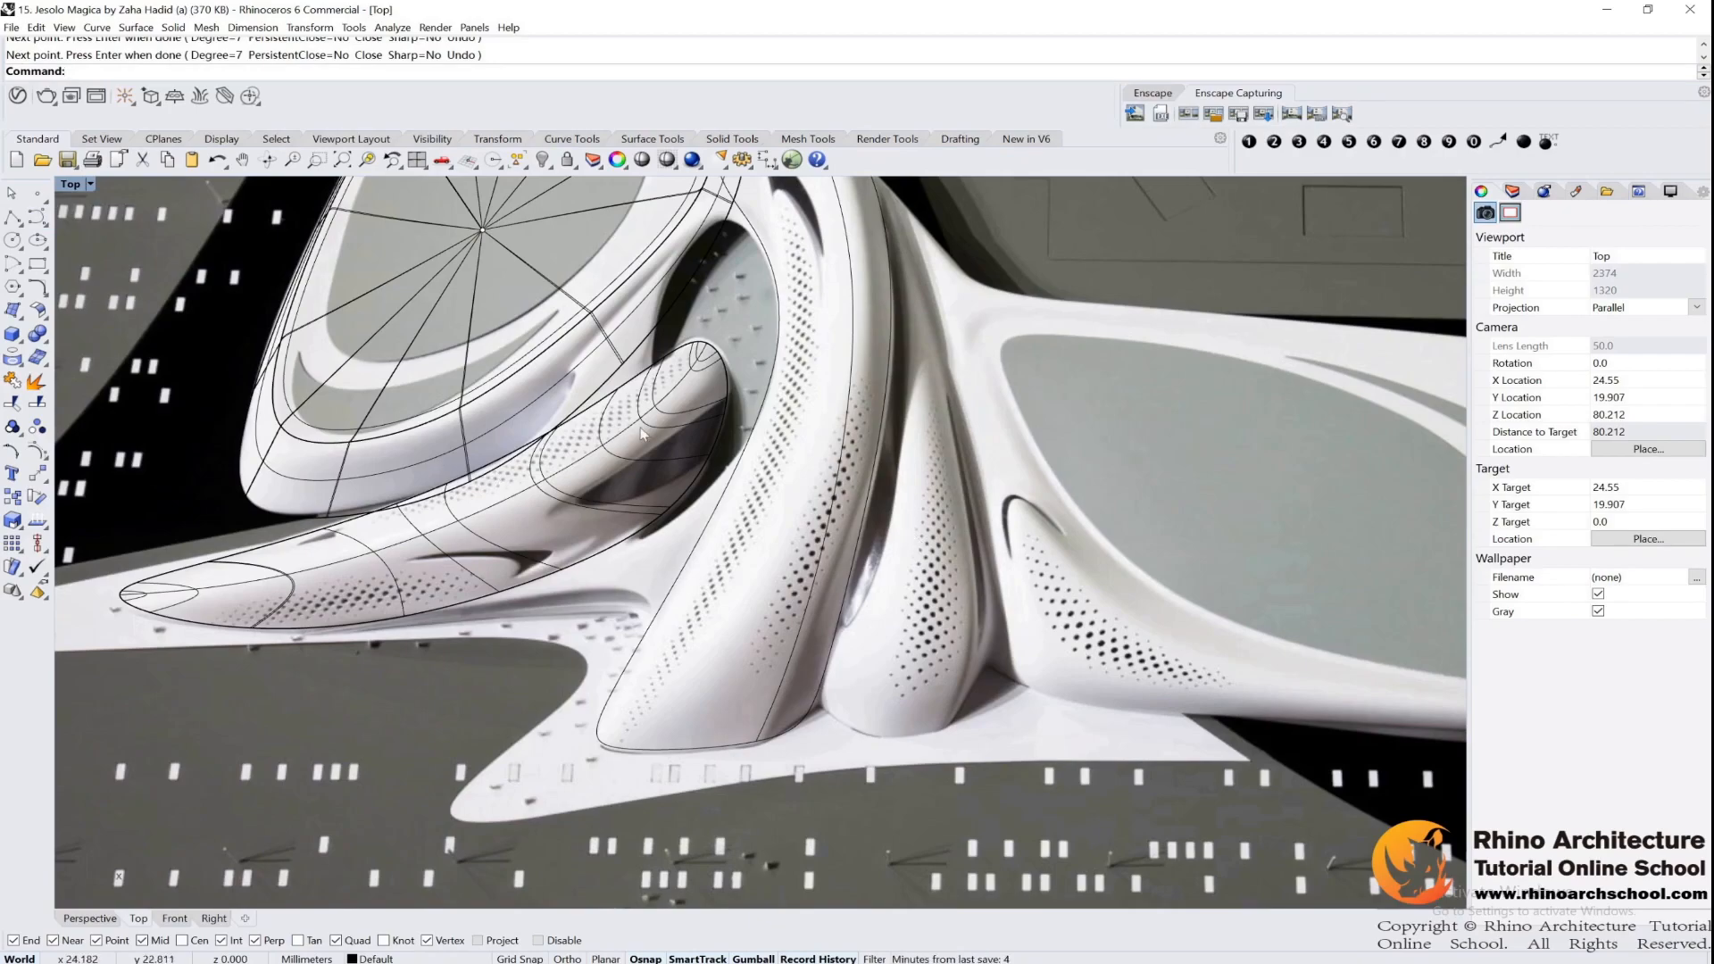
# Show the ridge curve's control points and adjust the one near its upper end to smooth the curve
pyautogui.moveTo(830, 352); pyautogui.dragTo(806, 427, button='right')
pyautogui.click(812, 383)
pyautogui.press('F10')
pyautogui.moveTo(774, 360); pyautogui.dragTo(885, 410)
pyautogui.scroll(6, 842, 384)
pyautogui.moveTo(722, 389); pyautogui.dragTo(721, 692, button='right')
pyautogui.click(771, 434)
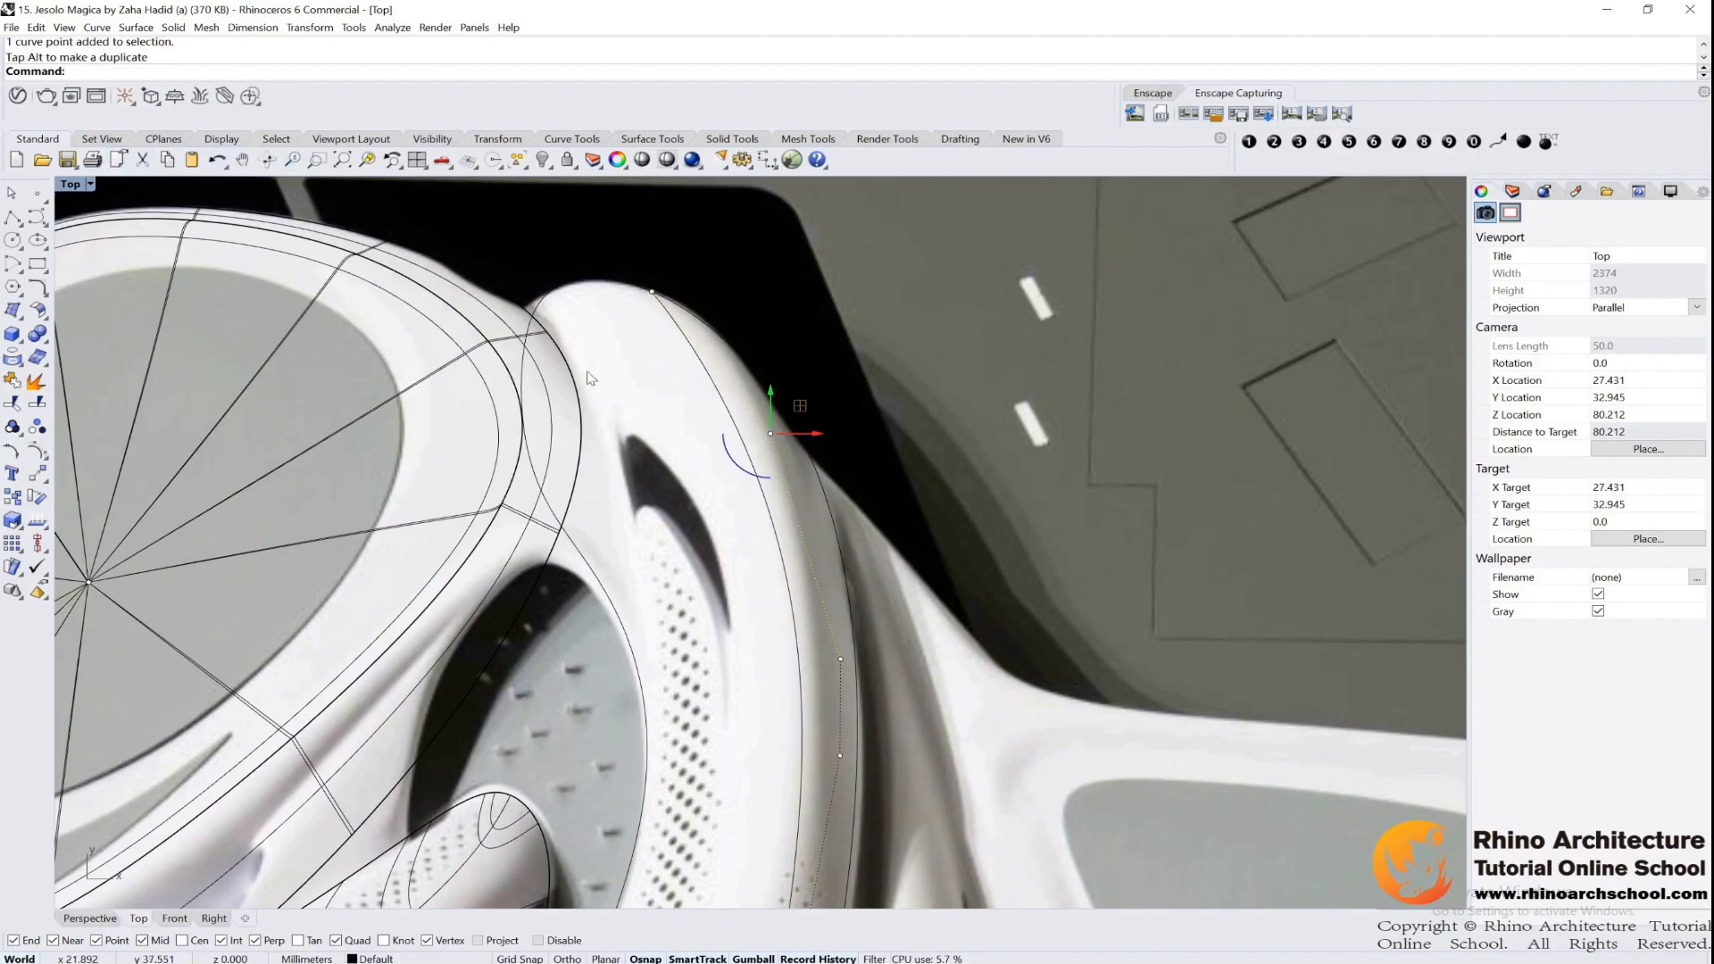
# Split the central wing's closed outline with the ridge curve and check the resulting half in the Perspective view
pyautogui.click(735, 352)
pyautogui.write('Spl')
pyautogui.press('Return')
pyautogui.click(789, 565)
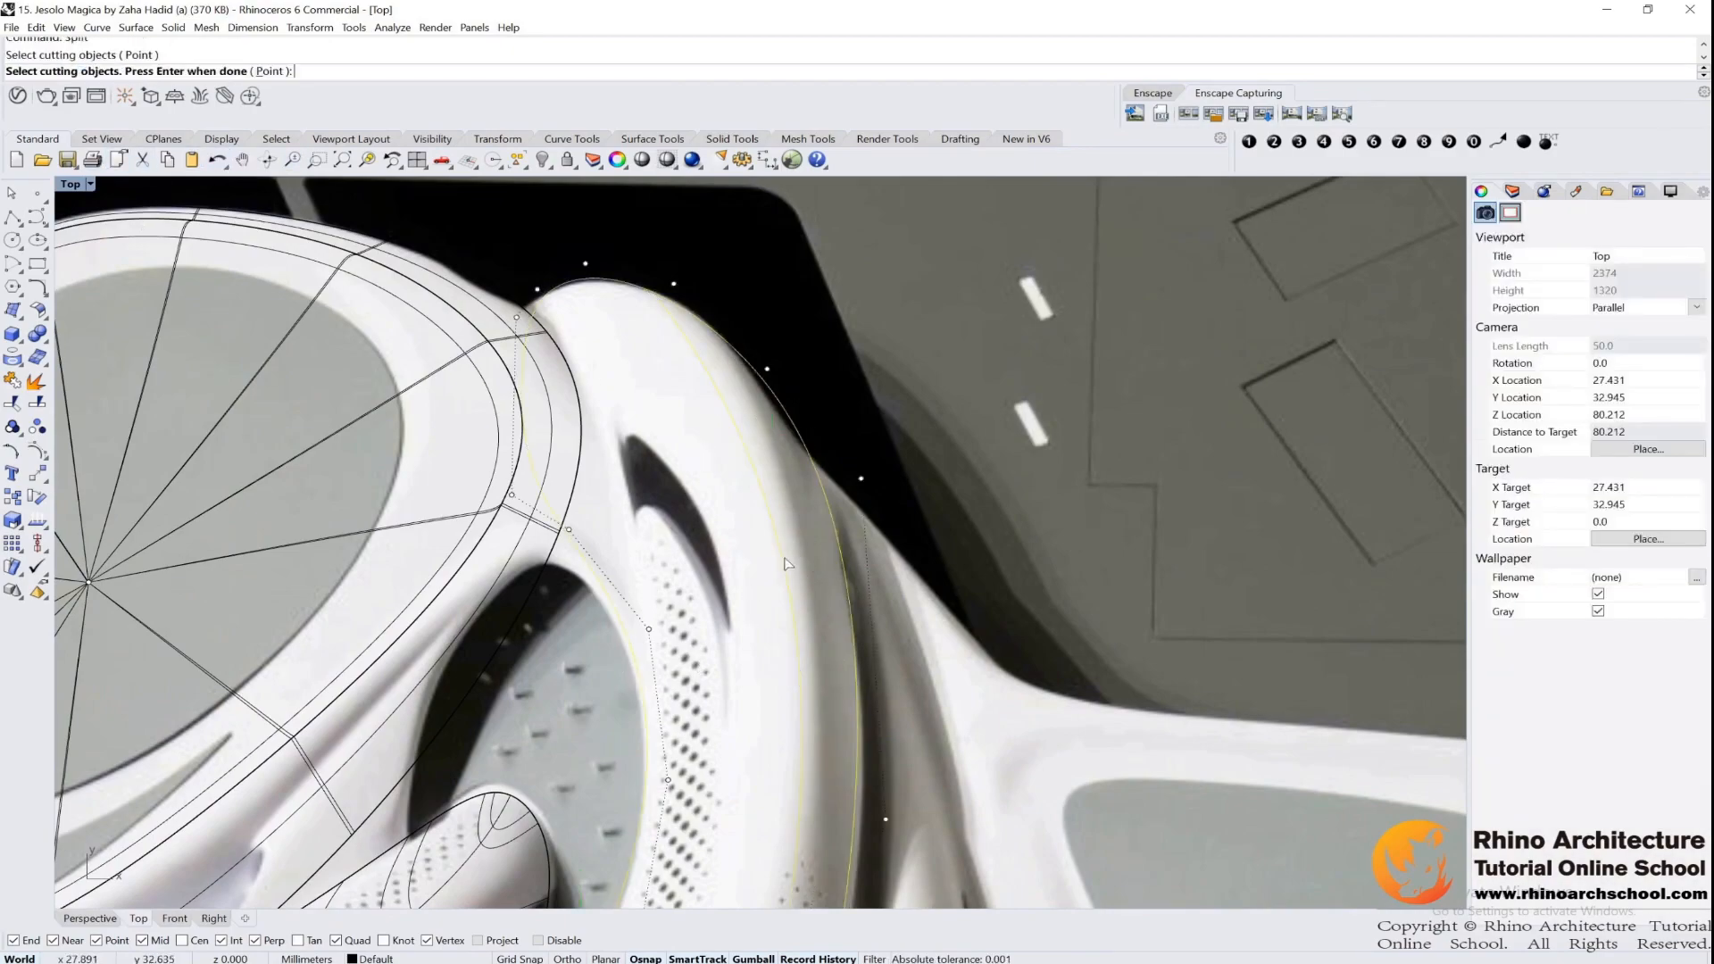
pyautogui.press('Return')
pyautogui.click(694, 313)
pyautogui.doubleClick(79, 188)
pyautogui.moveTo(1196, 457); pyautogui.dragTo(1127, 427, button='right')
pyautogui.doubleClick(799, 187)
pyautogui.moveTo(1009, 357); pyautogui.dragTo(964, 314, button='right')
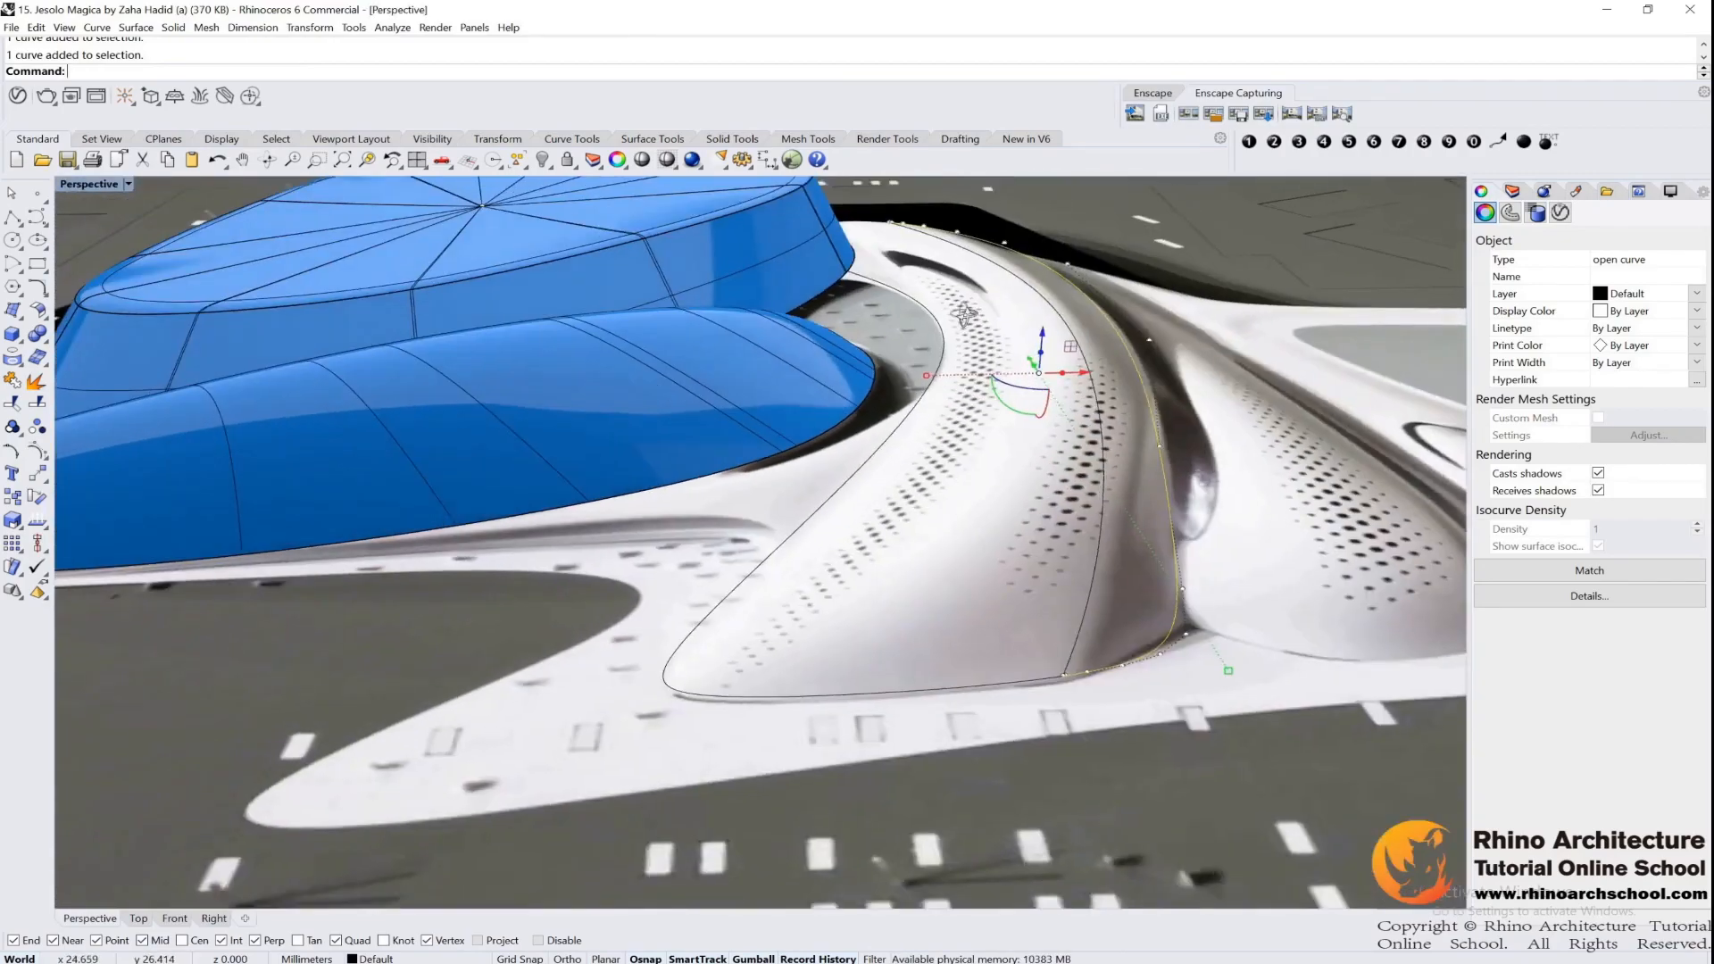
pyautogui.click(19, 320)
pyautogui.click(114, 323)
pyautogui.click(769, 514)
pyautogui.click(1062, 540)
pyautogui.click(1123, 516)
pyautogui.press('Return')
pyautogui.moveTo(894, 518); pyautogui.dragTo(973, 536, button='right')
pyautogui.press('Escape')
# Select the ridge curve's interior control points and raise them vertically to arch the ridge above the ground plane
pyautogui.click(991, 517)
pyautogui.scroll(-4, 980, 571)
pyautogui.moveTo(1025, 441); pyautogui.dragTo(930, 316)
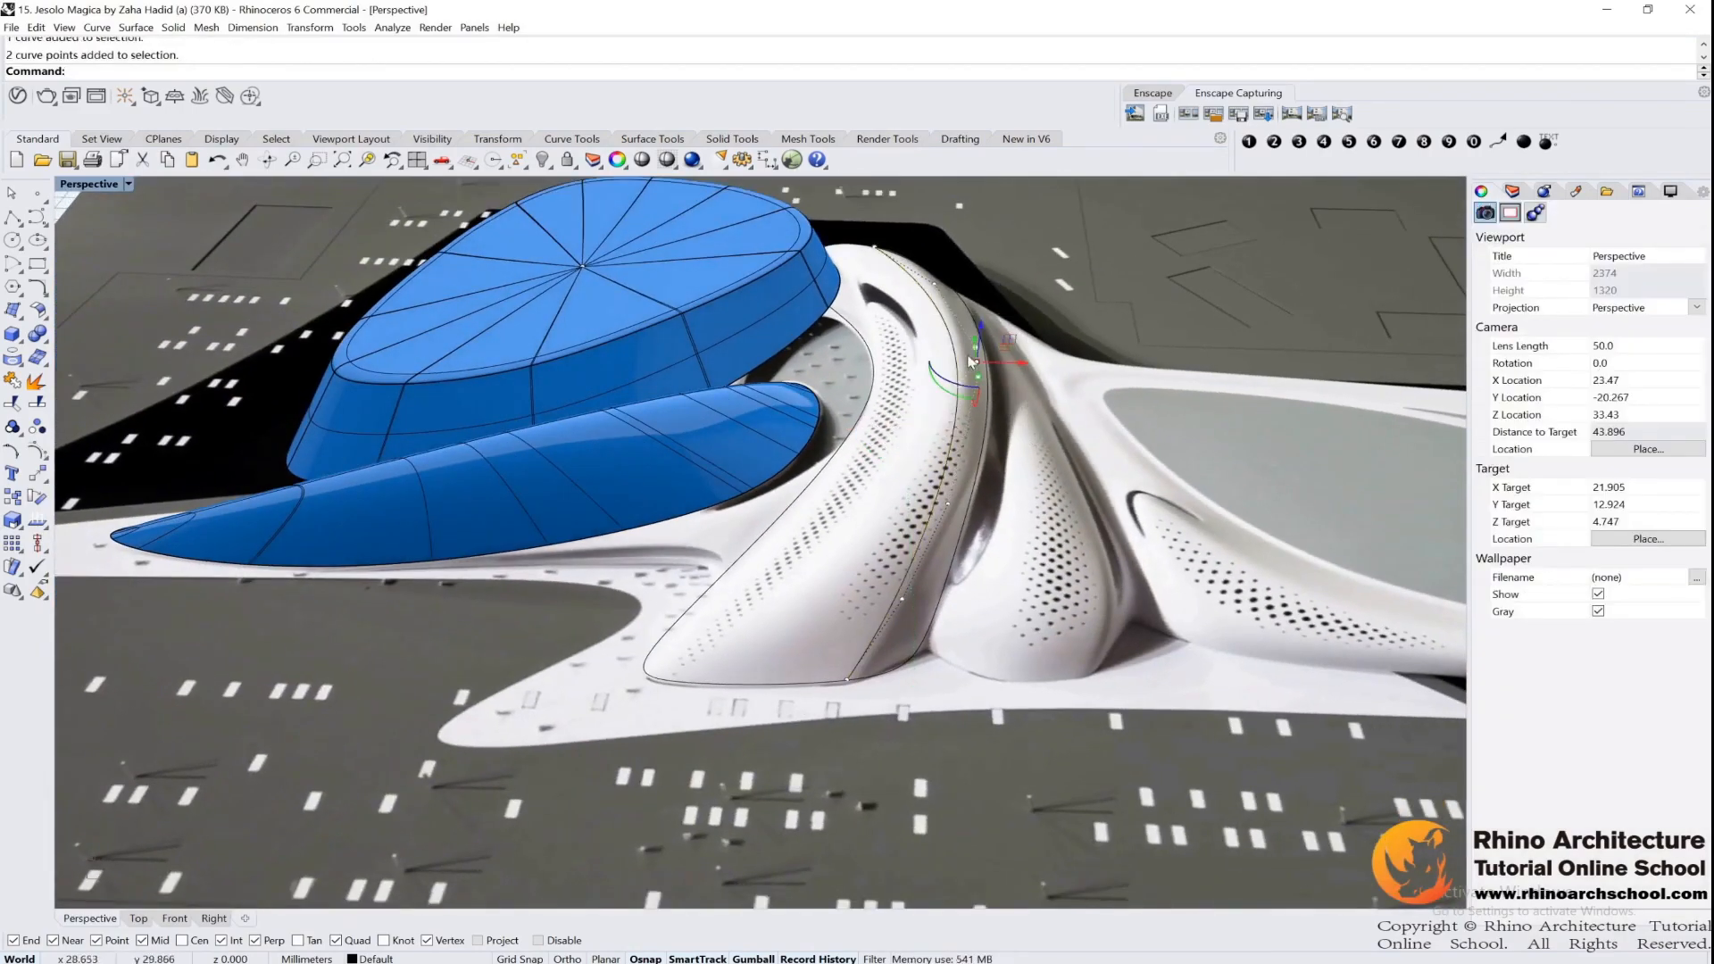
pyautogui.keyDown('shift'); pyautogui.moveTo(955, 534); pyautogui.dragTo(962, 540); pyautogui.keyUp('shift')
pyautogui.moveTo(962, 539); pyautogui.dragTo(951, 580, button='right')
pyautogui.keyDown('shift'); pyautogui.moveTo(838, 611); pyautogui.dragTo(921, 670); pyautogui.keyUp('shift')
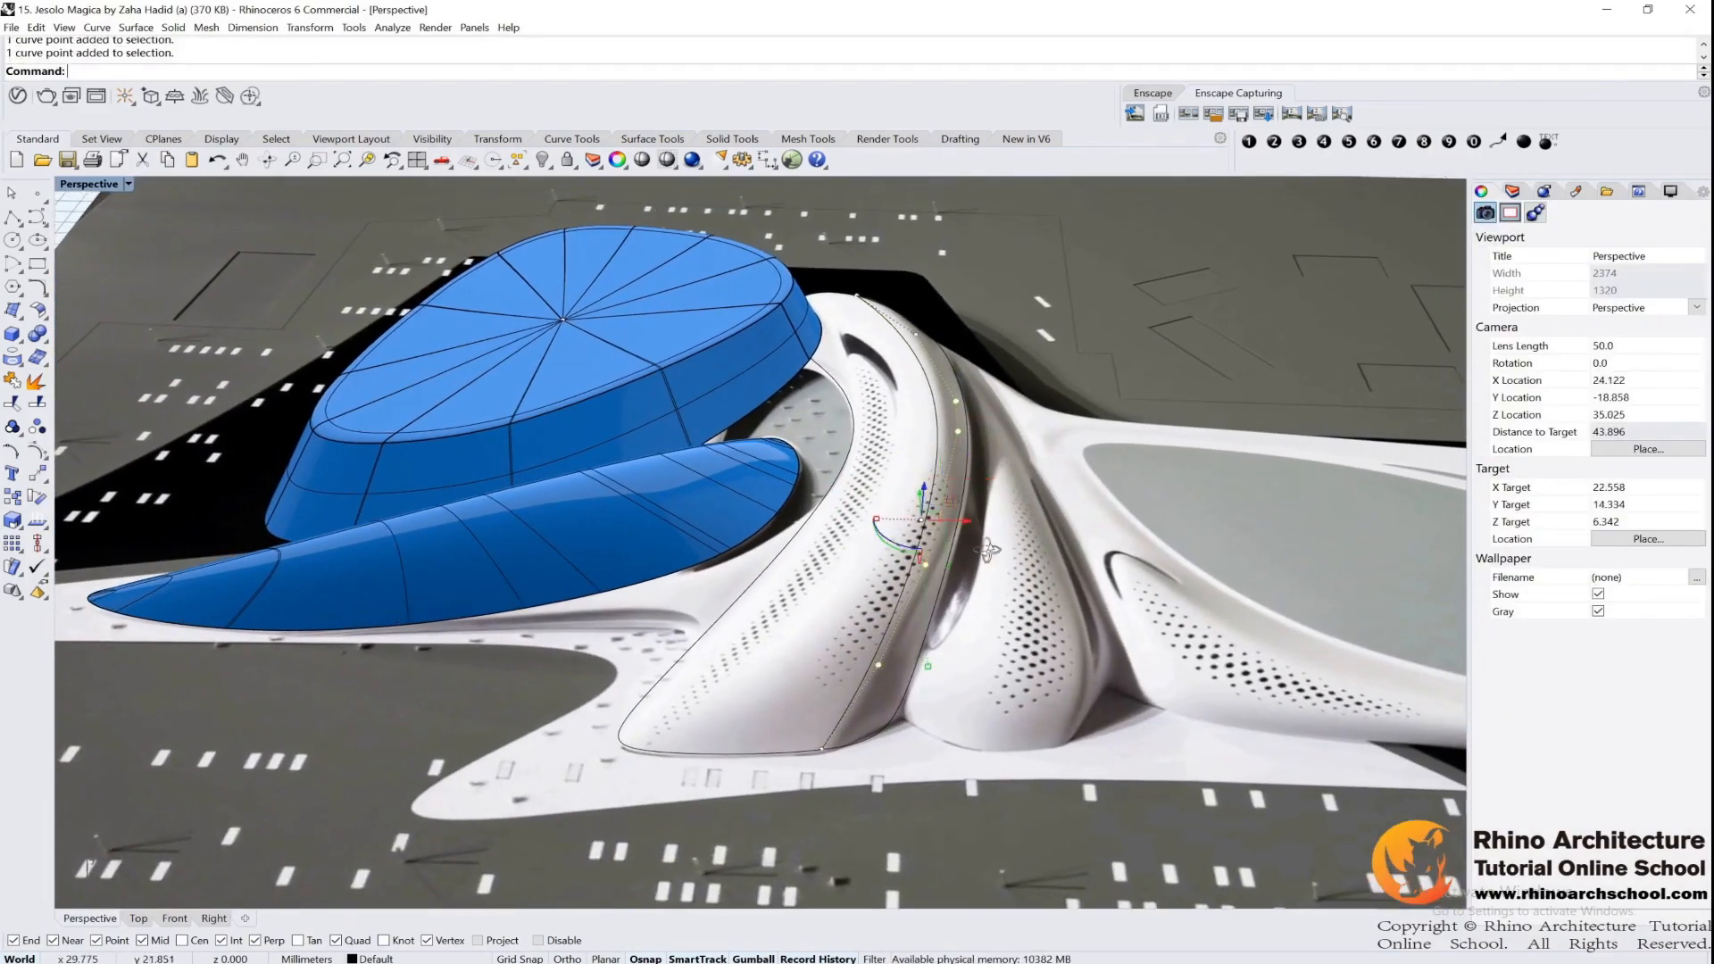
pyautogui.moveTo(928, 665); pyautogui.dragTo(759, 723, button='right')
pyautogui.keyDown('shift'); pyautogui.moveTo(1158, 319); pyautogui.dragTo(1212, 389); pyautogui.keyUp('shift')
pyautogui.moveTo(1157, 407); pyautogui.dragTo(875, 343, button='right')
pyautogui.moveTo(983, 446); pyautogui.dragTo(993, 381)
pyautogui.moveTo(1027, 400); pyautogui.dragTo(939, 357, button='right')
# Refine the ridge curve's arch by moving a few of its control points, and hide the points
pyautogui.moveTo(901, 350); pyautogui.dragTo(959, 440)
pyautogui.keyDown('shift'); pyautogui.moveTo(856, 400); pyautogui.dragTo(920, 454); pyautogui.keyUp('shift')
pyautogui.moveTo(905, 386); pyautogui.dragTo(910, 366)
pyautogui.moveTo(909, 366)
pyautogui.mouseDown(button='right')
pyautogui.moveTo(960, 351)
pyautogui.moveTo(943, 375)
pyautogui.mouseUp(button='right')
pyautogui.moveTo(906, 354); pyautogui.dragTo(906, 351)
pyautogui.moveTo(909, 350); pyautogui.dragTo(986, 378, button='right')
pyautogui.press('Escape')
pyautogui.press('Escape')
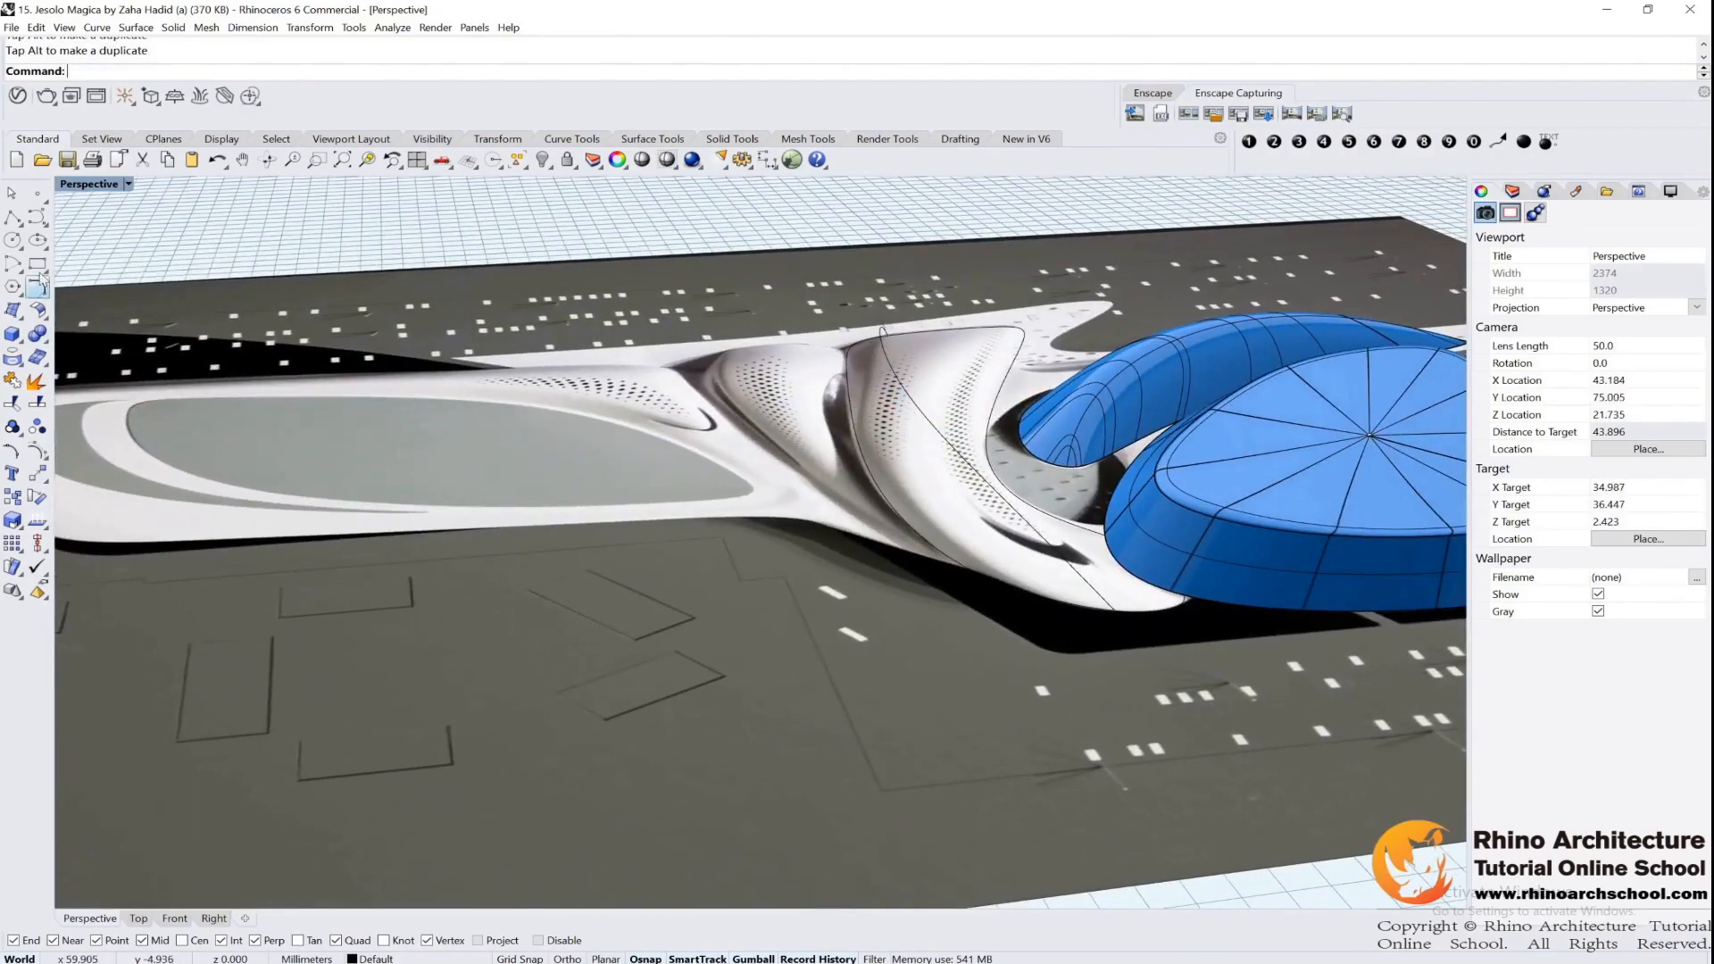
# Try a Straight sections loft from the central wing's curves, inspect it from several sides and undo it
pyautogui.click(13, 318)
pyautogui.click(20, 319)
pyautogui.click(91, 322)
pyautogui.click(897, 508)
pyautogui.click(973, 466)
pyautogui.press('Return')
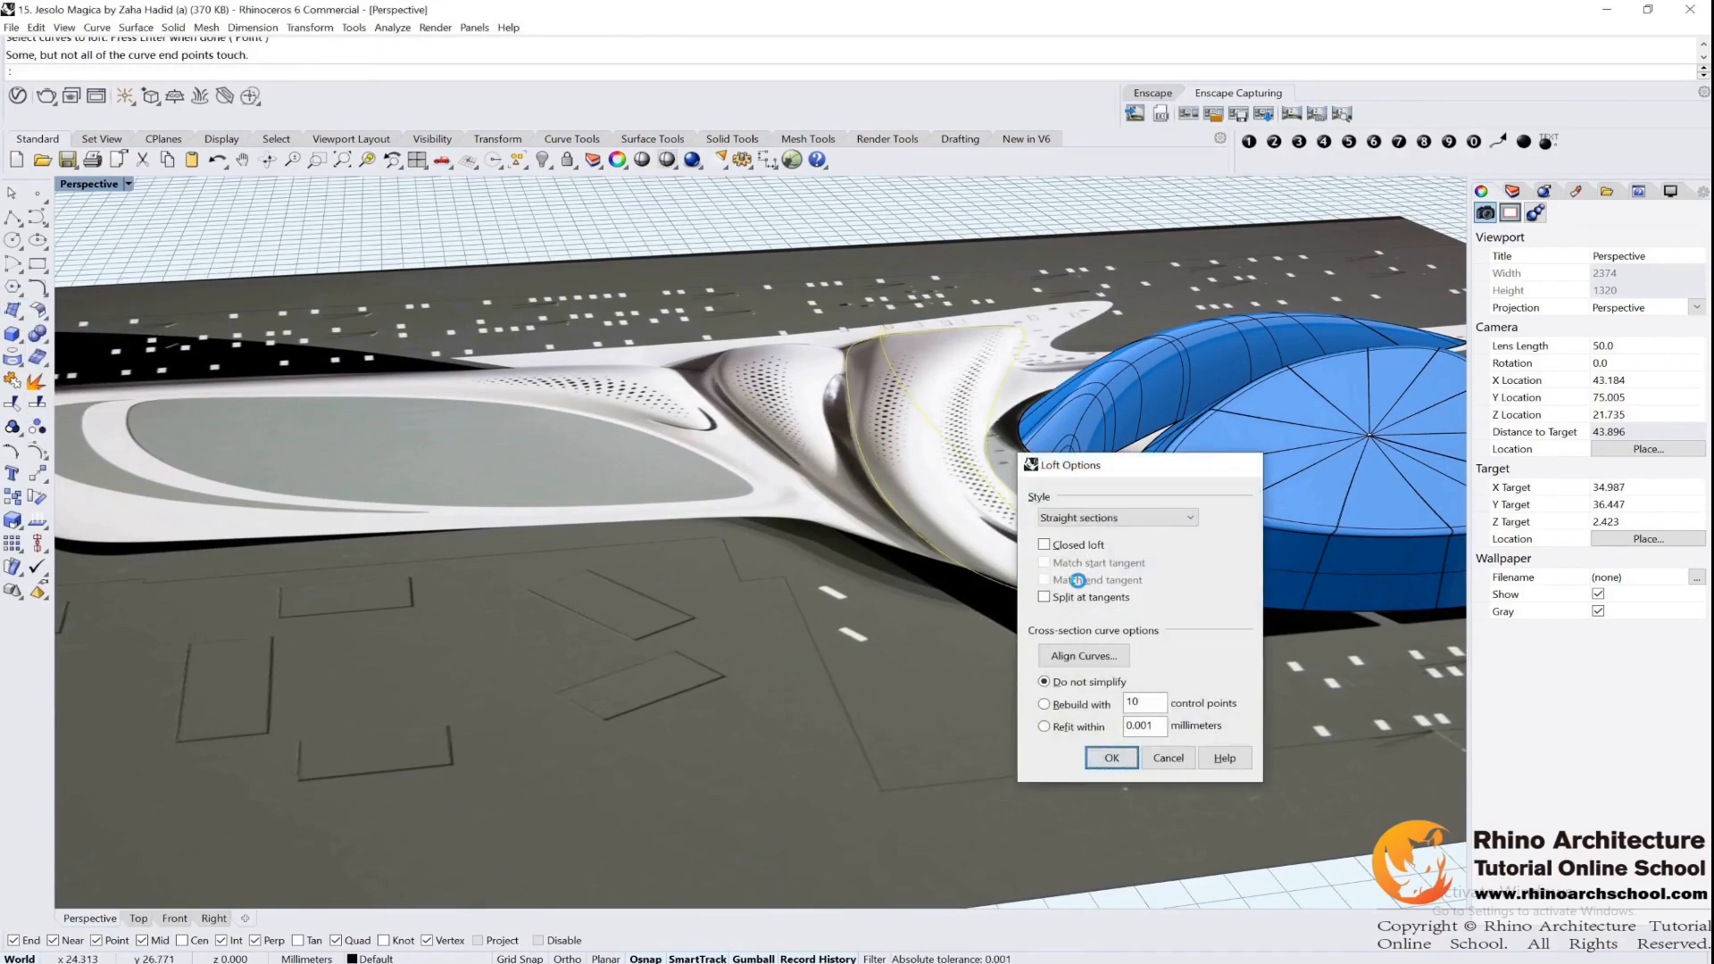
pyautogui.press('Return')
pyautogui.moveTo(1139, 414); pyautogui.dragTo(764, 513, button='right')
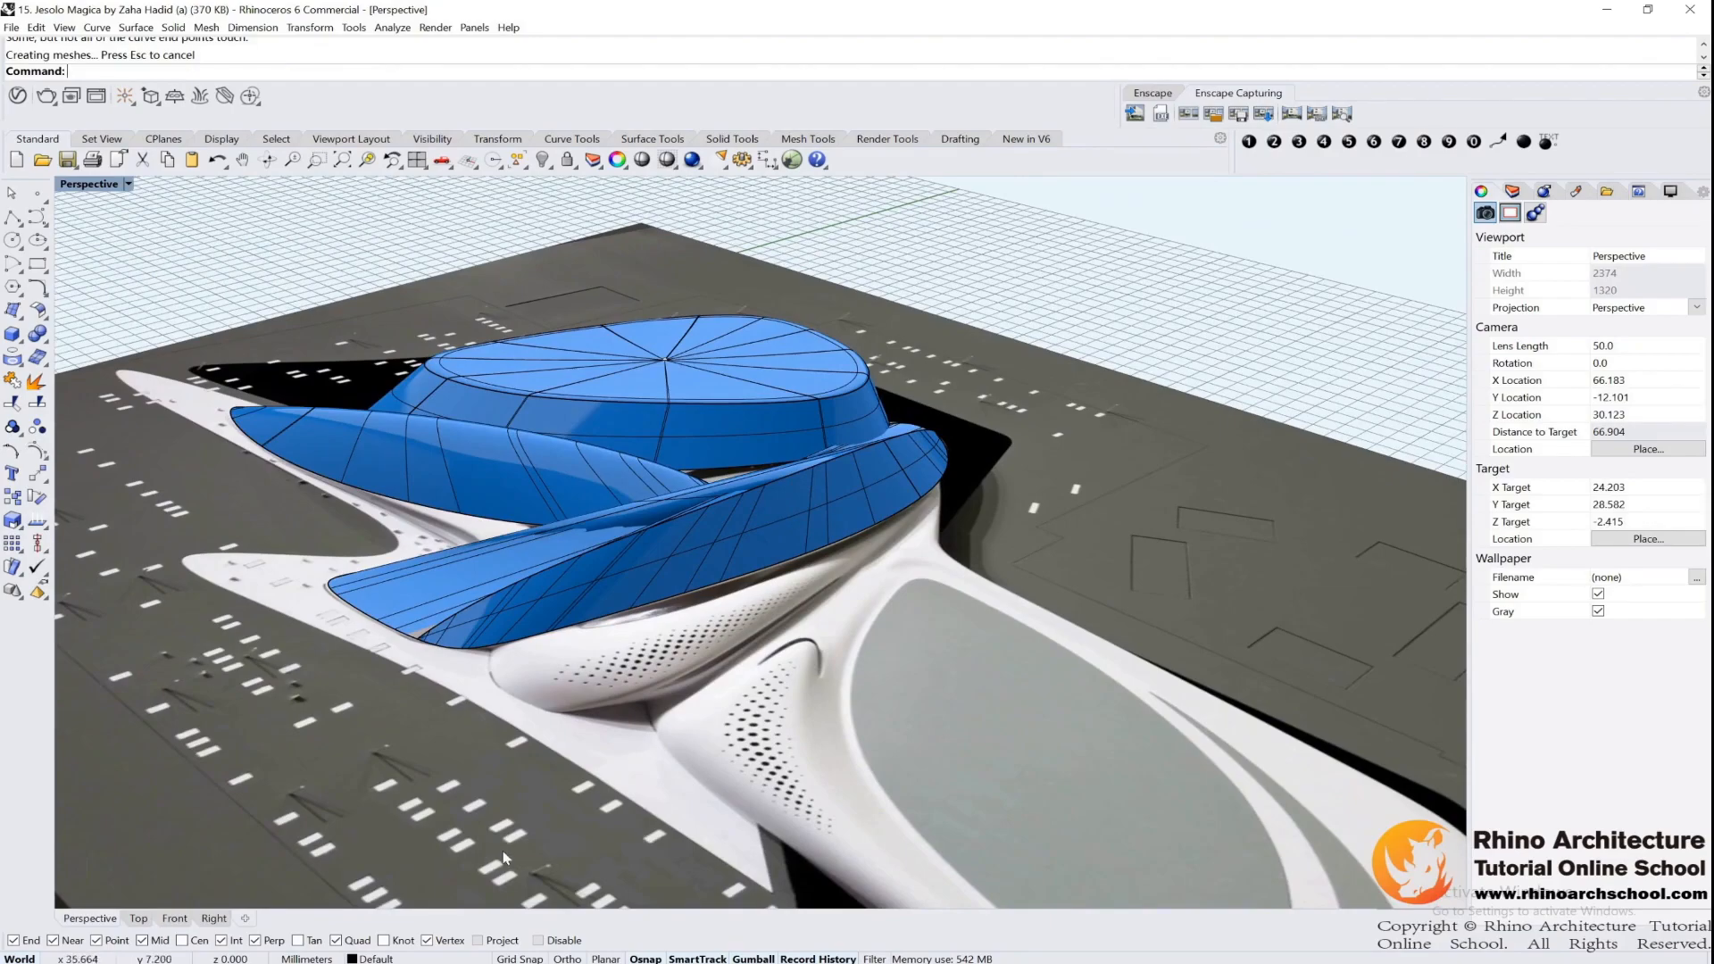
pyautogui.moveTo(678, 589); pyautogui.dragTo(900, 547, button='right')
pyautogui.hotkey('ctrl', 'z')
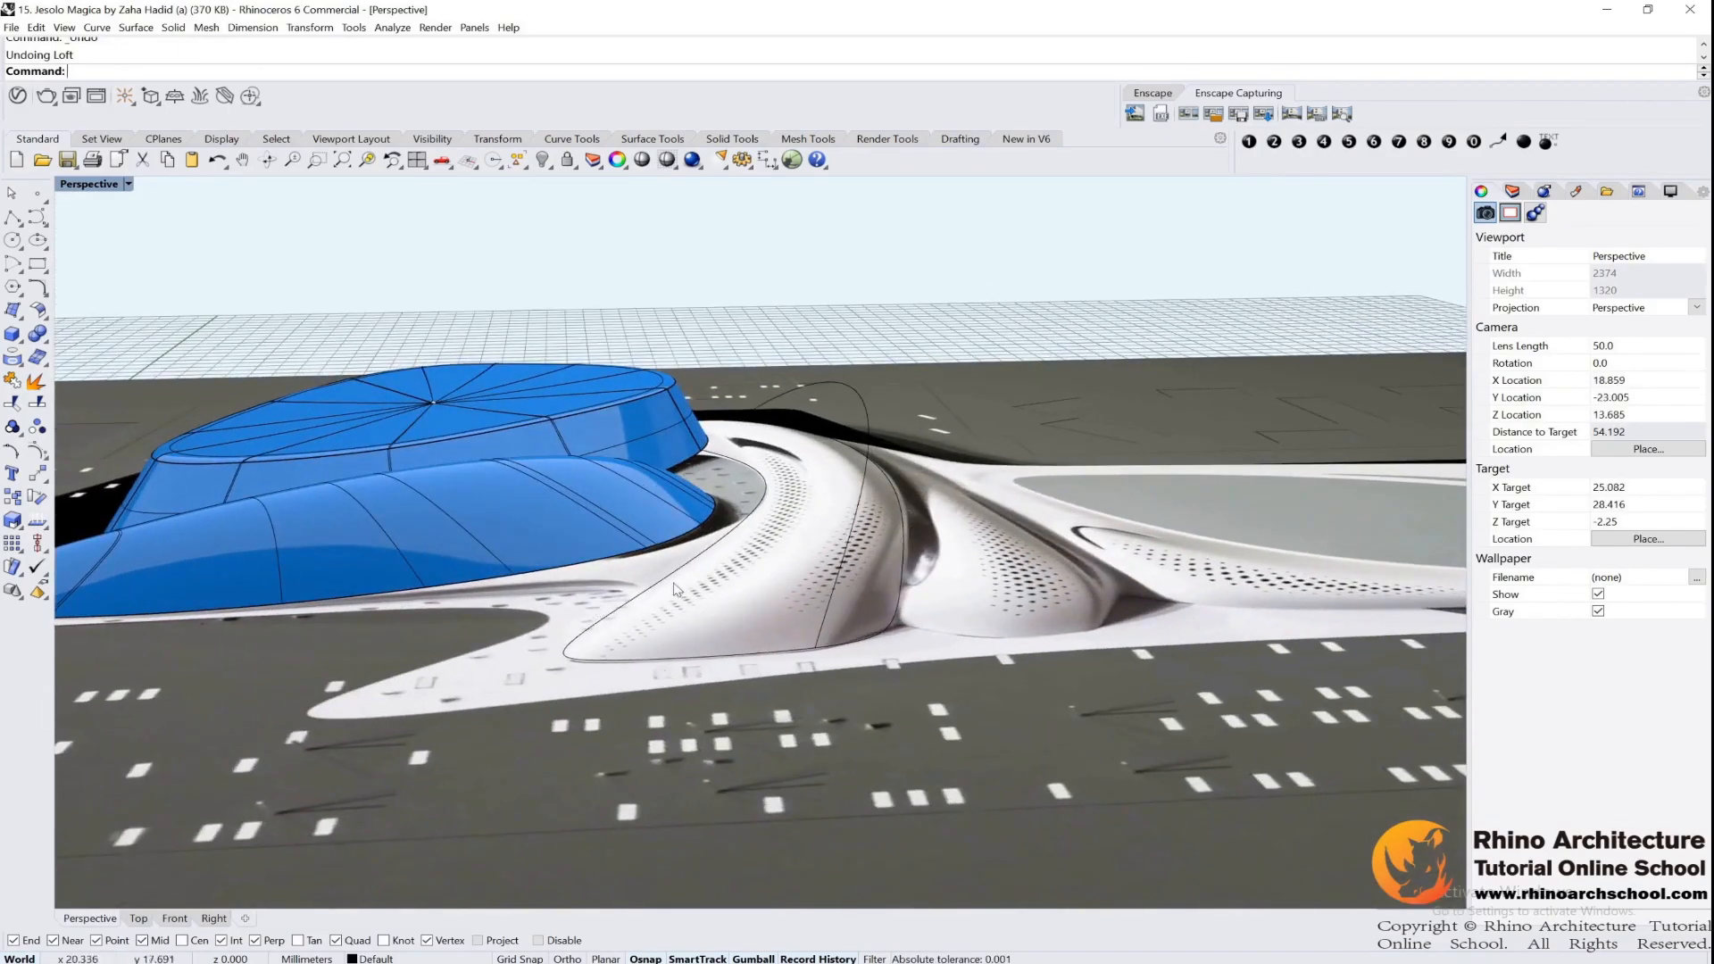
# Loft one outline half, the ridge curve and the other half in order, using Normal style with Do not simplify
pyautogui.click(18, 319)
pyautogui.click(113, 320)
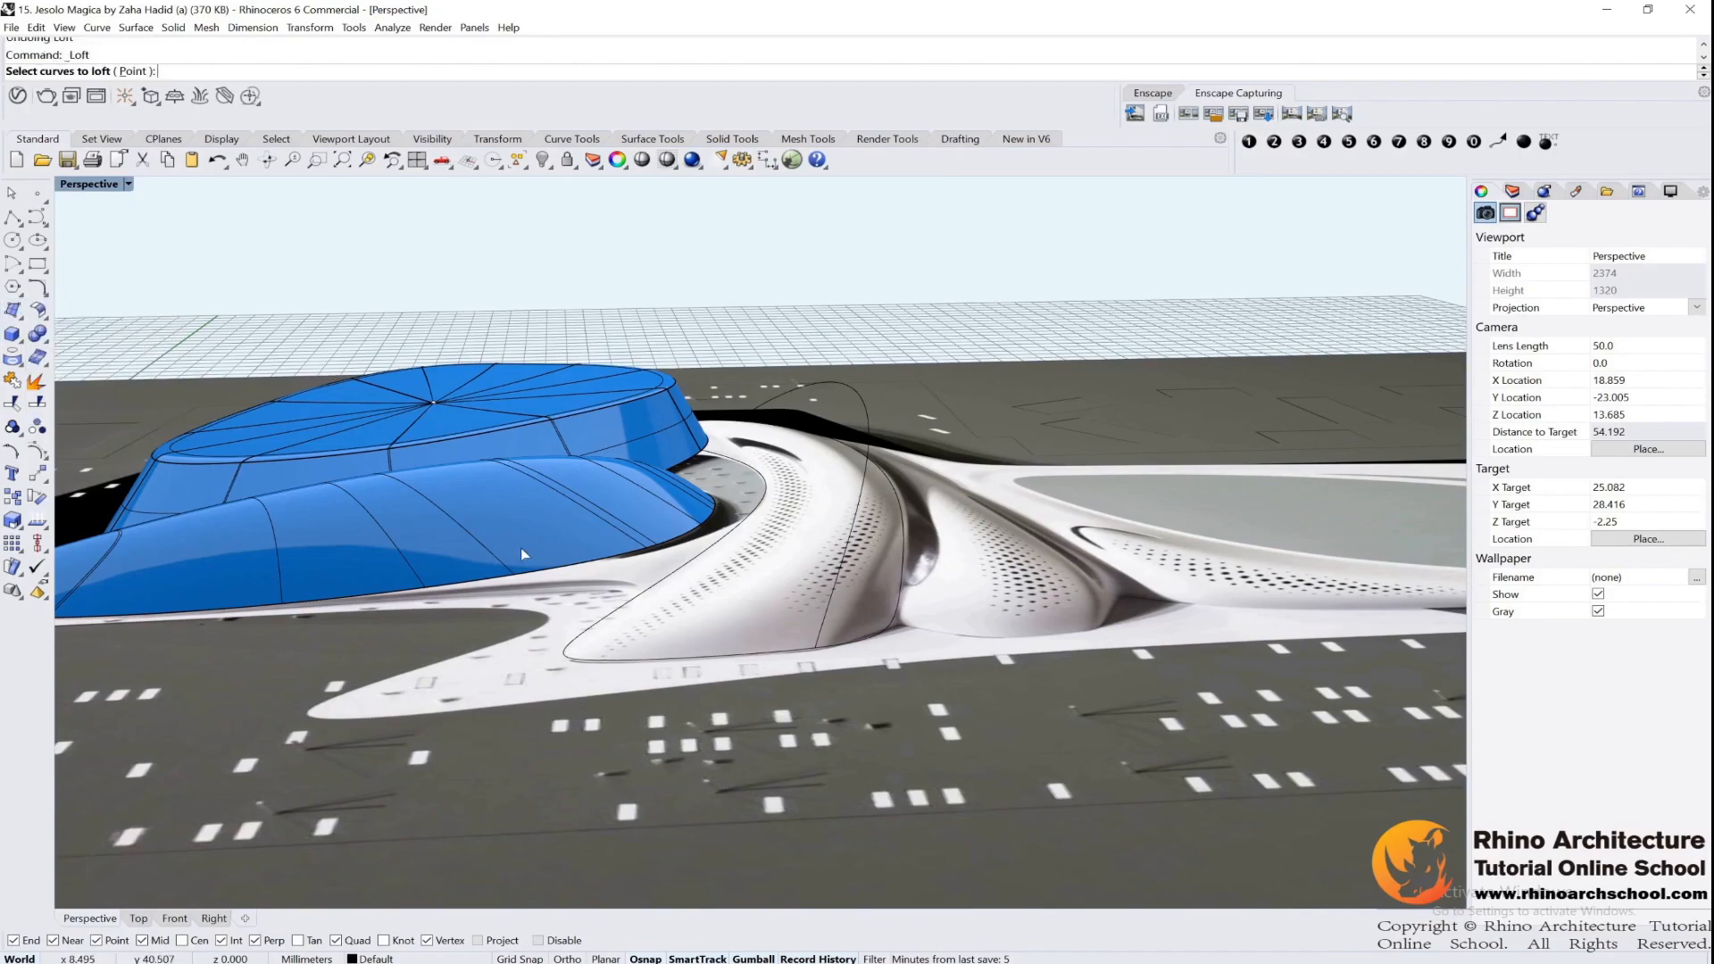
pyautogui.click(720, 663)
pyautogui.click(830, 598)
pyautogui.click(898, 614)
pyautogui.moveTo(970, 617); pyautogui.dragTo(632, 569, button='right')
pyautogui.press('Return')
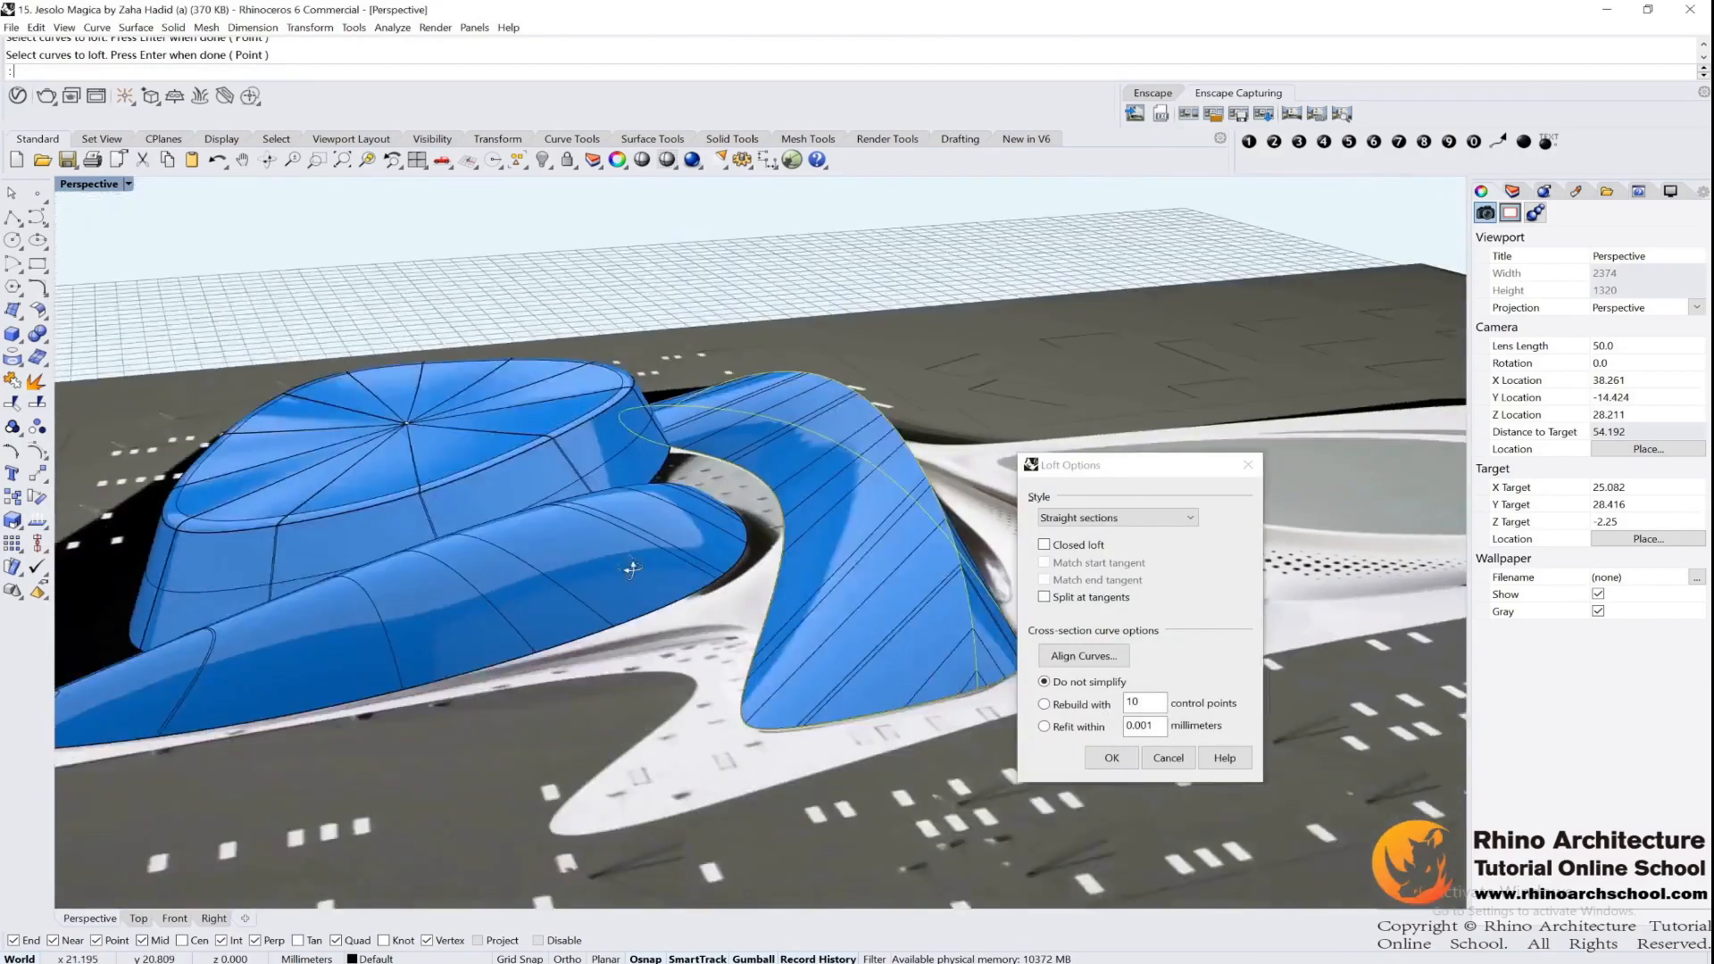
pyautogui.click(1116, 517)
pyautogui.click(1071, 533)
pyautogui.moveTo(973, 429); pyautogui.dragTo(618, 416, button='right')
pyautogui.click(1110, 755)
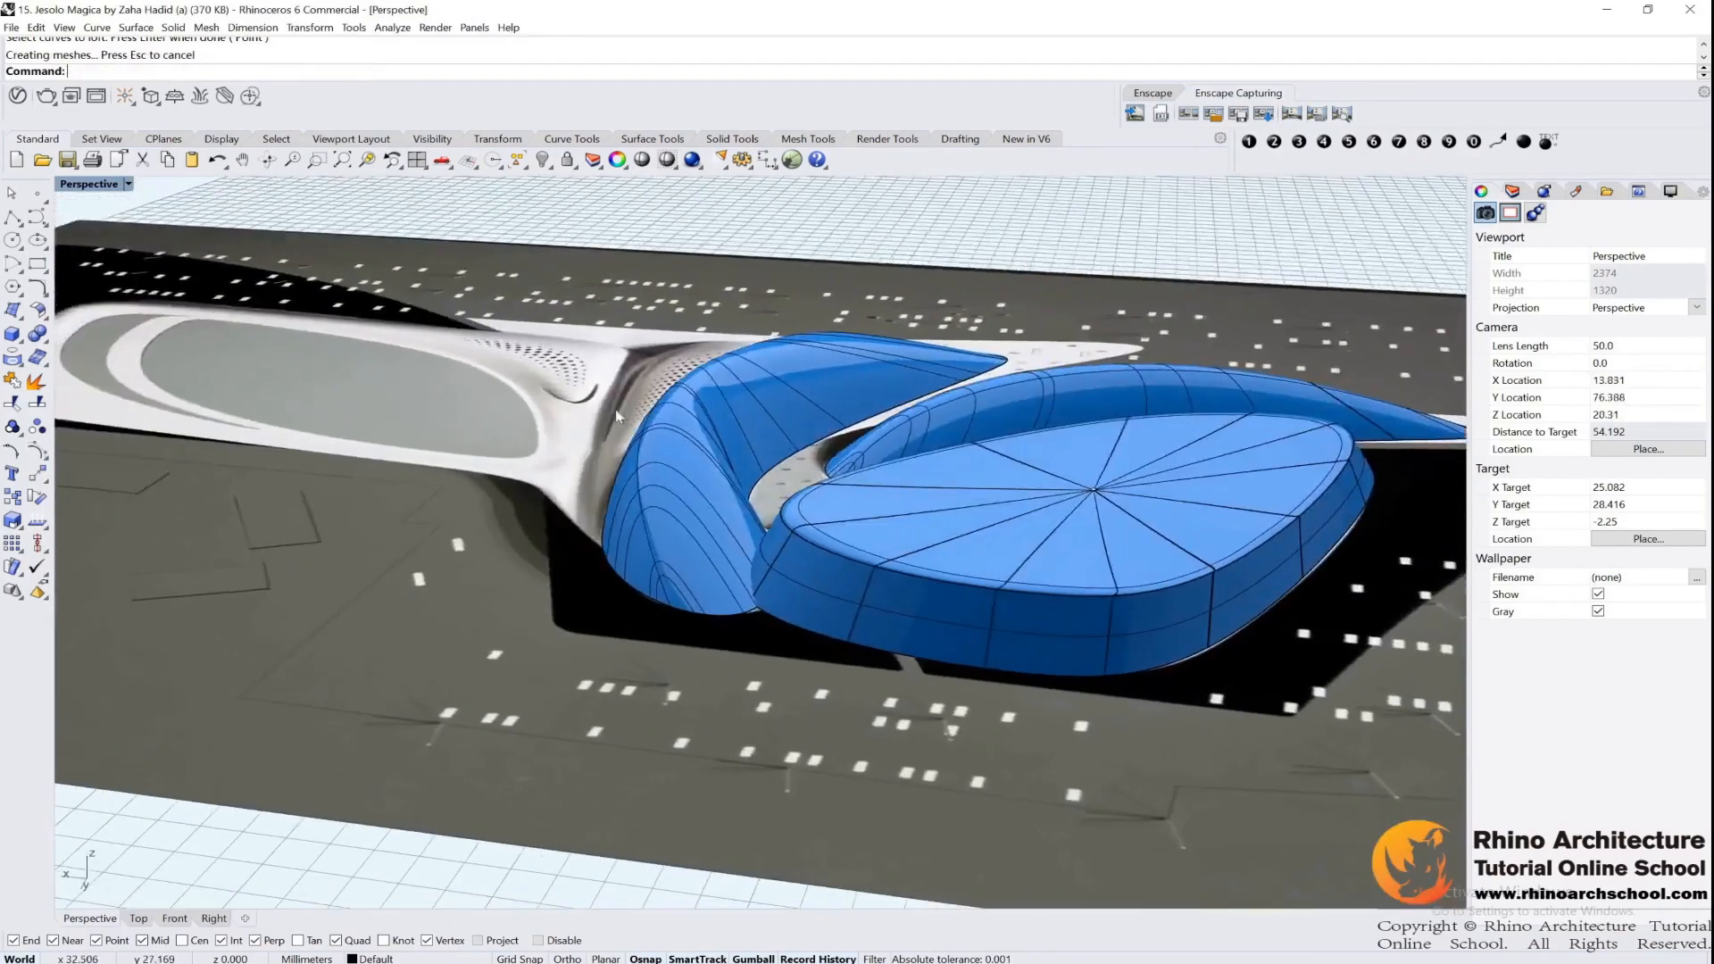
# Lower two control points near the crest of the central wing's ridge curve to reshape the lofted surface
pyautogui.scroll(4, 618, 416)
pyautogui.click(595, 425)
pyautogui.click(582, 438)
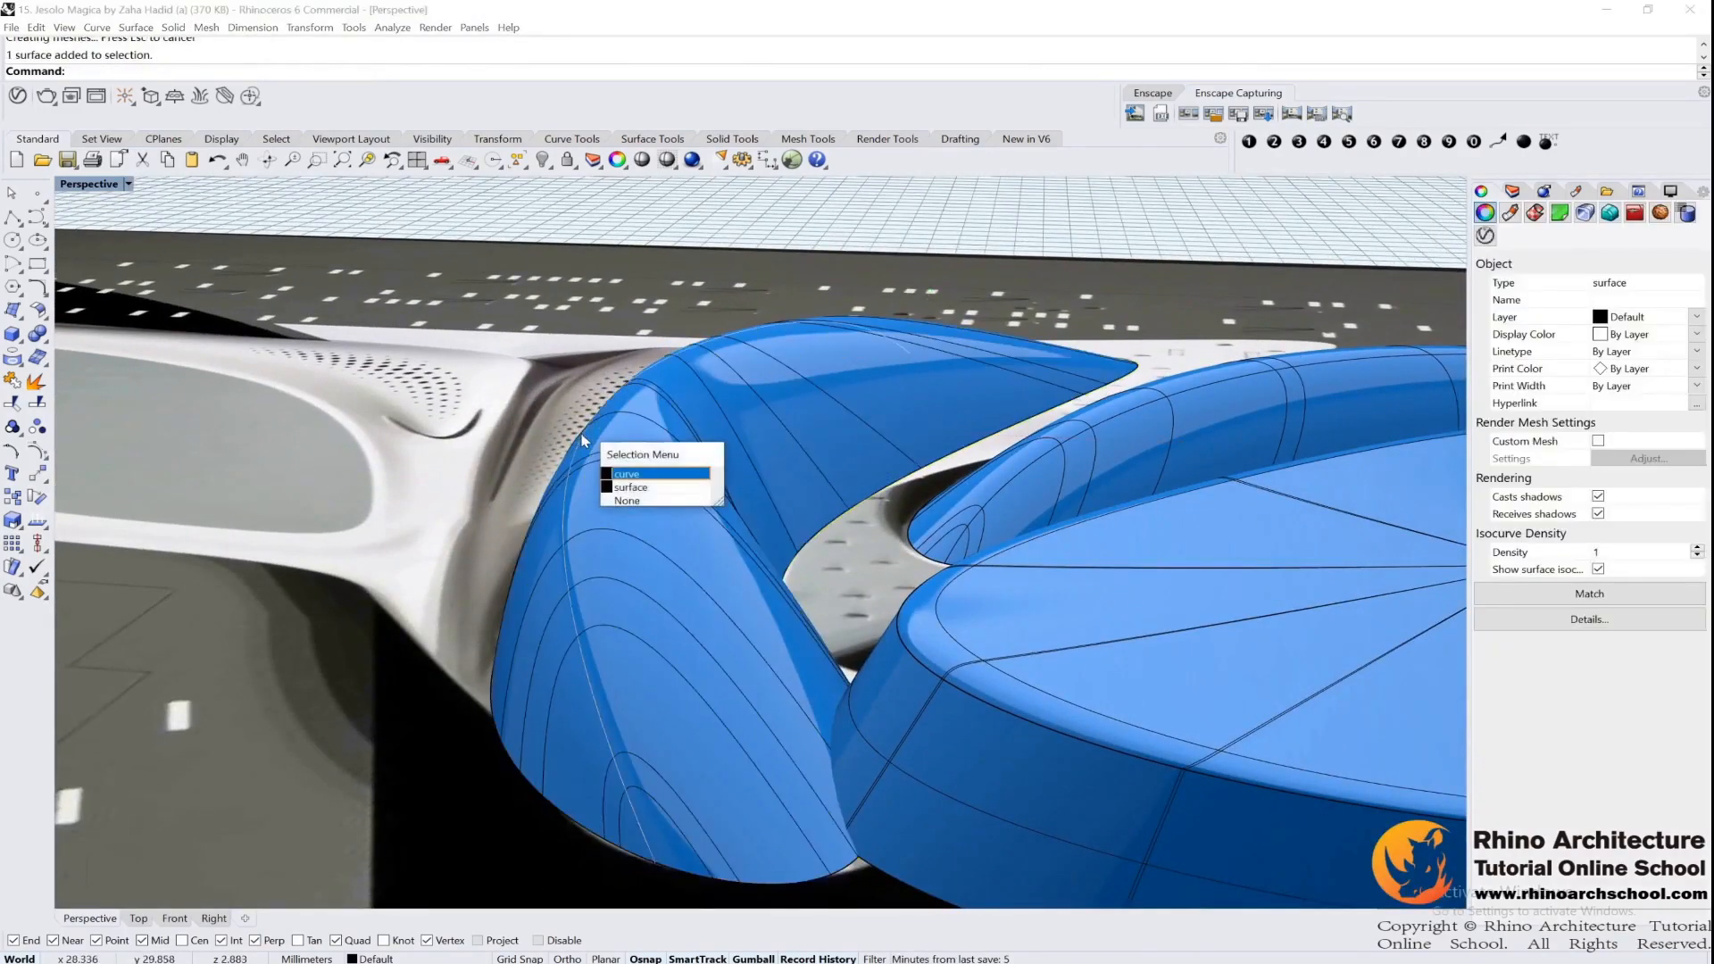
pyautogui.click(629, 474)
pyautogui.moveTo(859, 383); pyautogui.dragTo(775, 399, button='right')
pyautogui.press('F10')
pyautogui.moveTo(775, 254); pyautogui.dragTo(1121, 382)
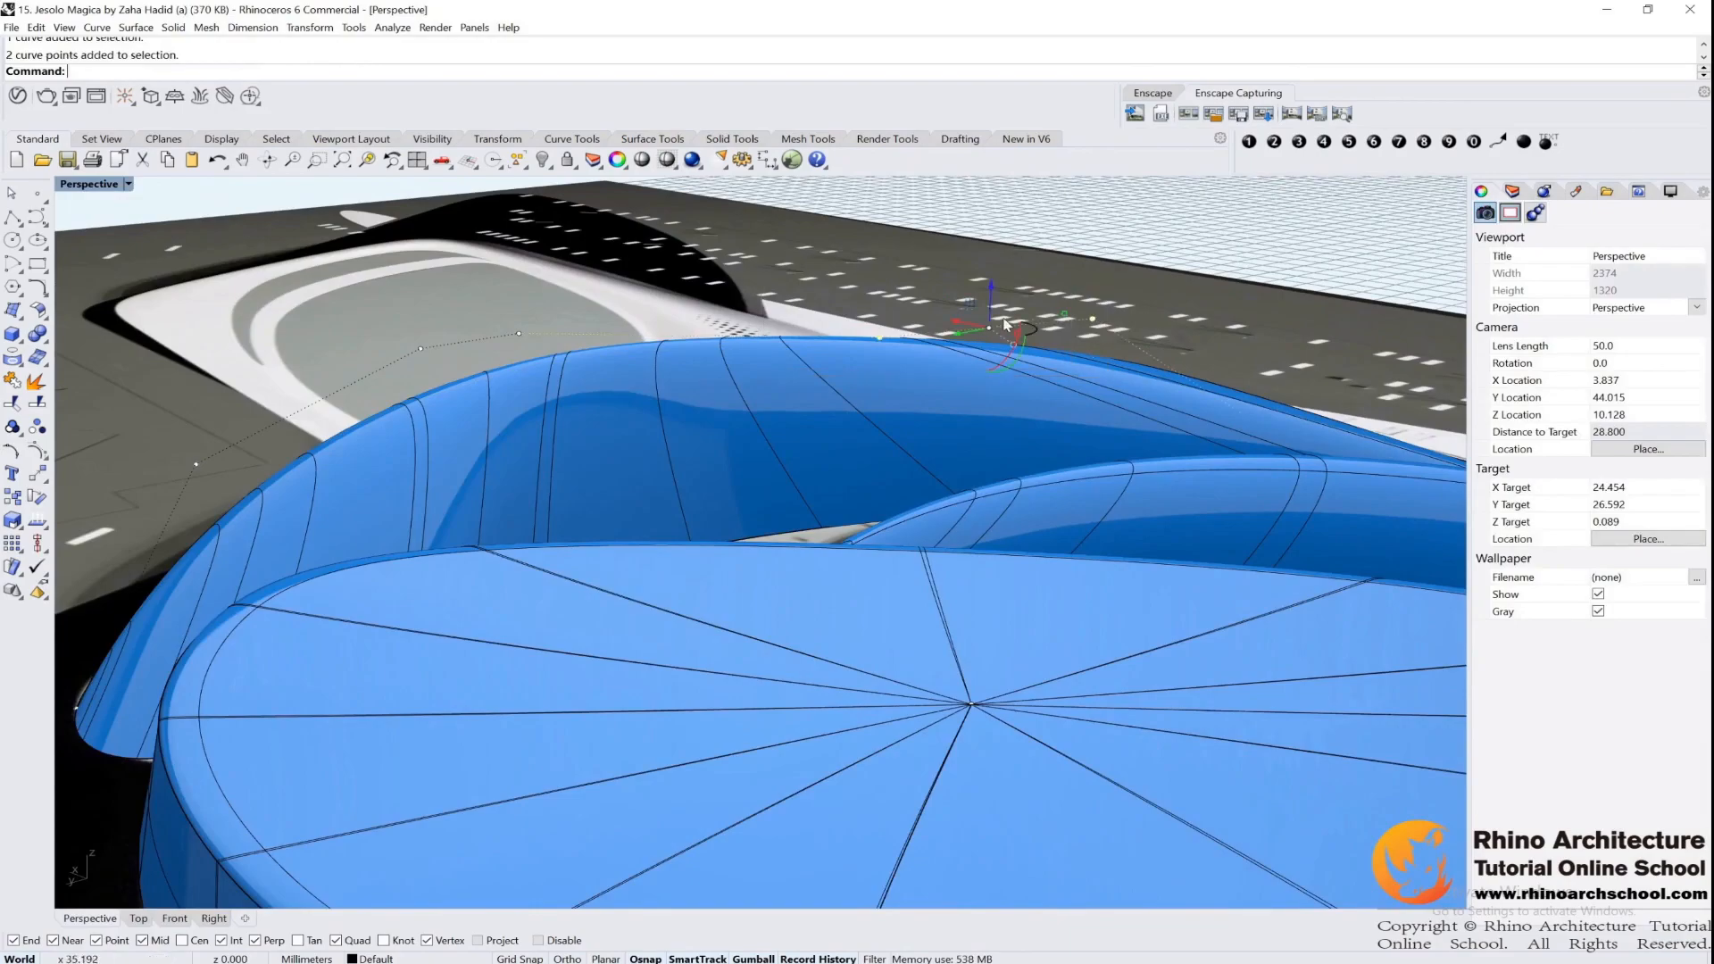
pyautogui.moveTo(987, 288); pyautogui.dragTo(989, 315)
pyautogui.moveTo(1205, 368); pyautogui.dragTo(953, 368, button='right')
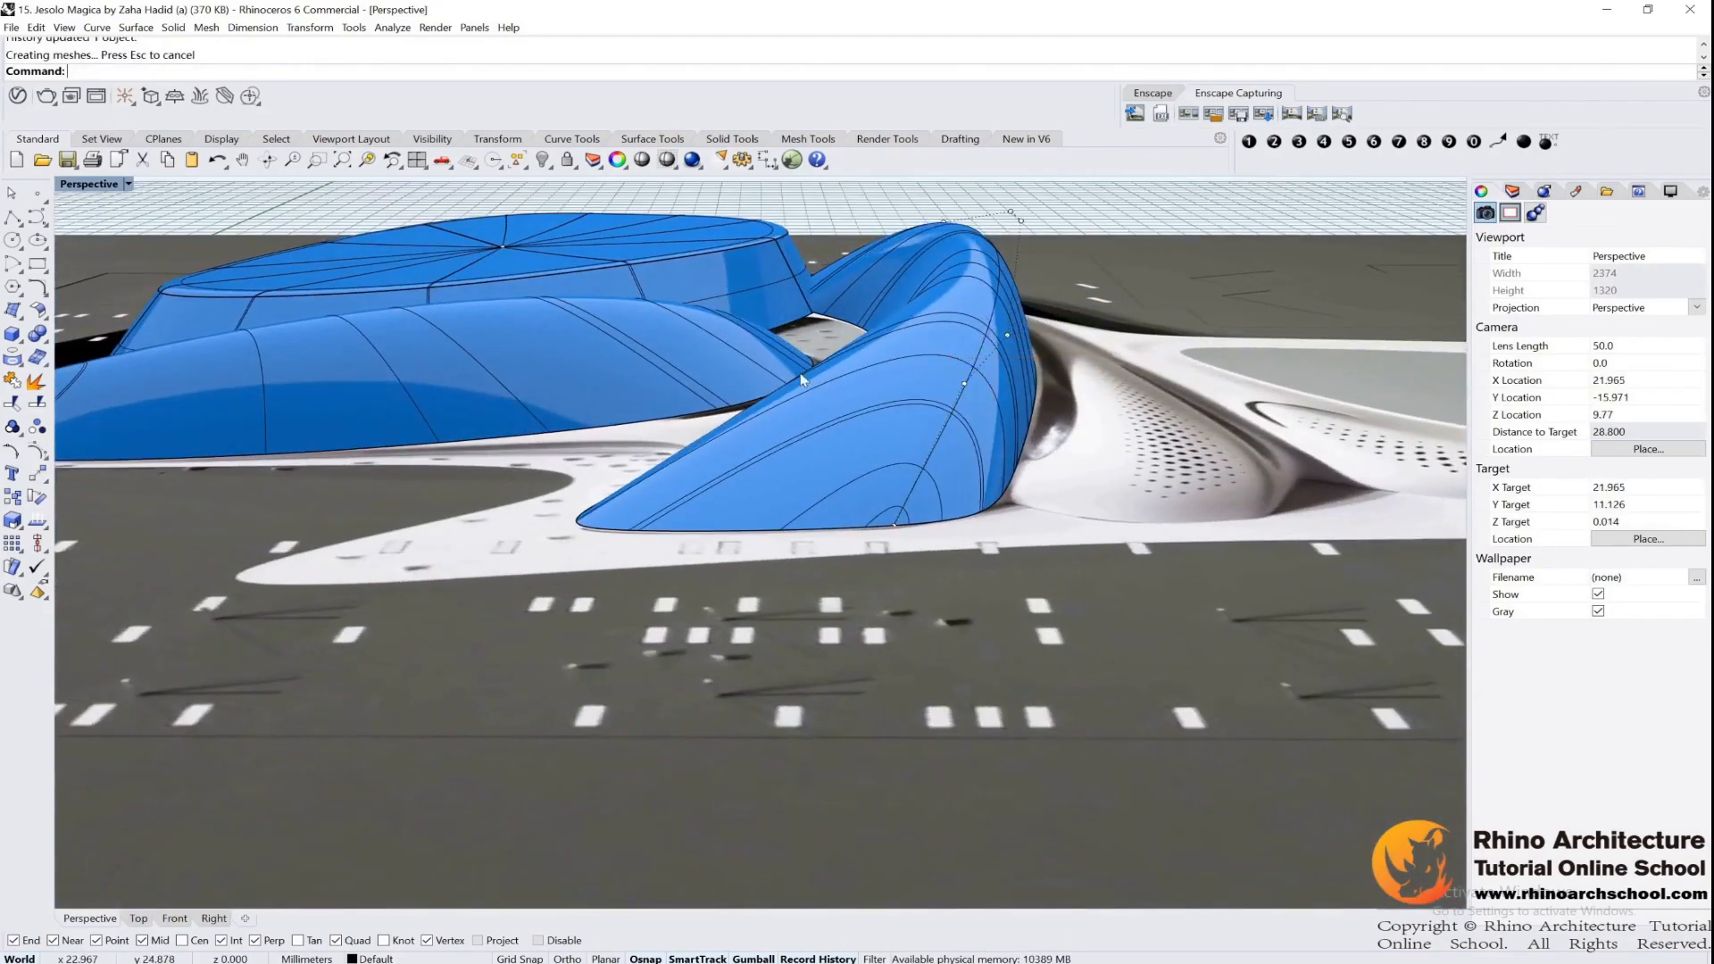
pyautogui.moveTo(804, 344); pyautogui.dragTo(810, 400, button='right')
# Hide all the modelled curves and surfaces to expose the reference image around the next wing
pyautogui.scroll(-7, 286, 220)
pyautogui.keyDown('shift'); pyautogui.moveTo(683, 192); pyautogui.dragTo(848, 399, button='right'); pyautogui.keyUp('shift')
pyautogui.moveTo(990, 282); pyautogui.dragTo(392, 667)
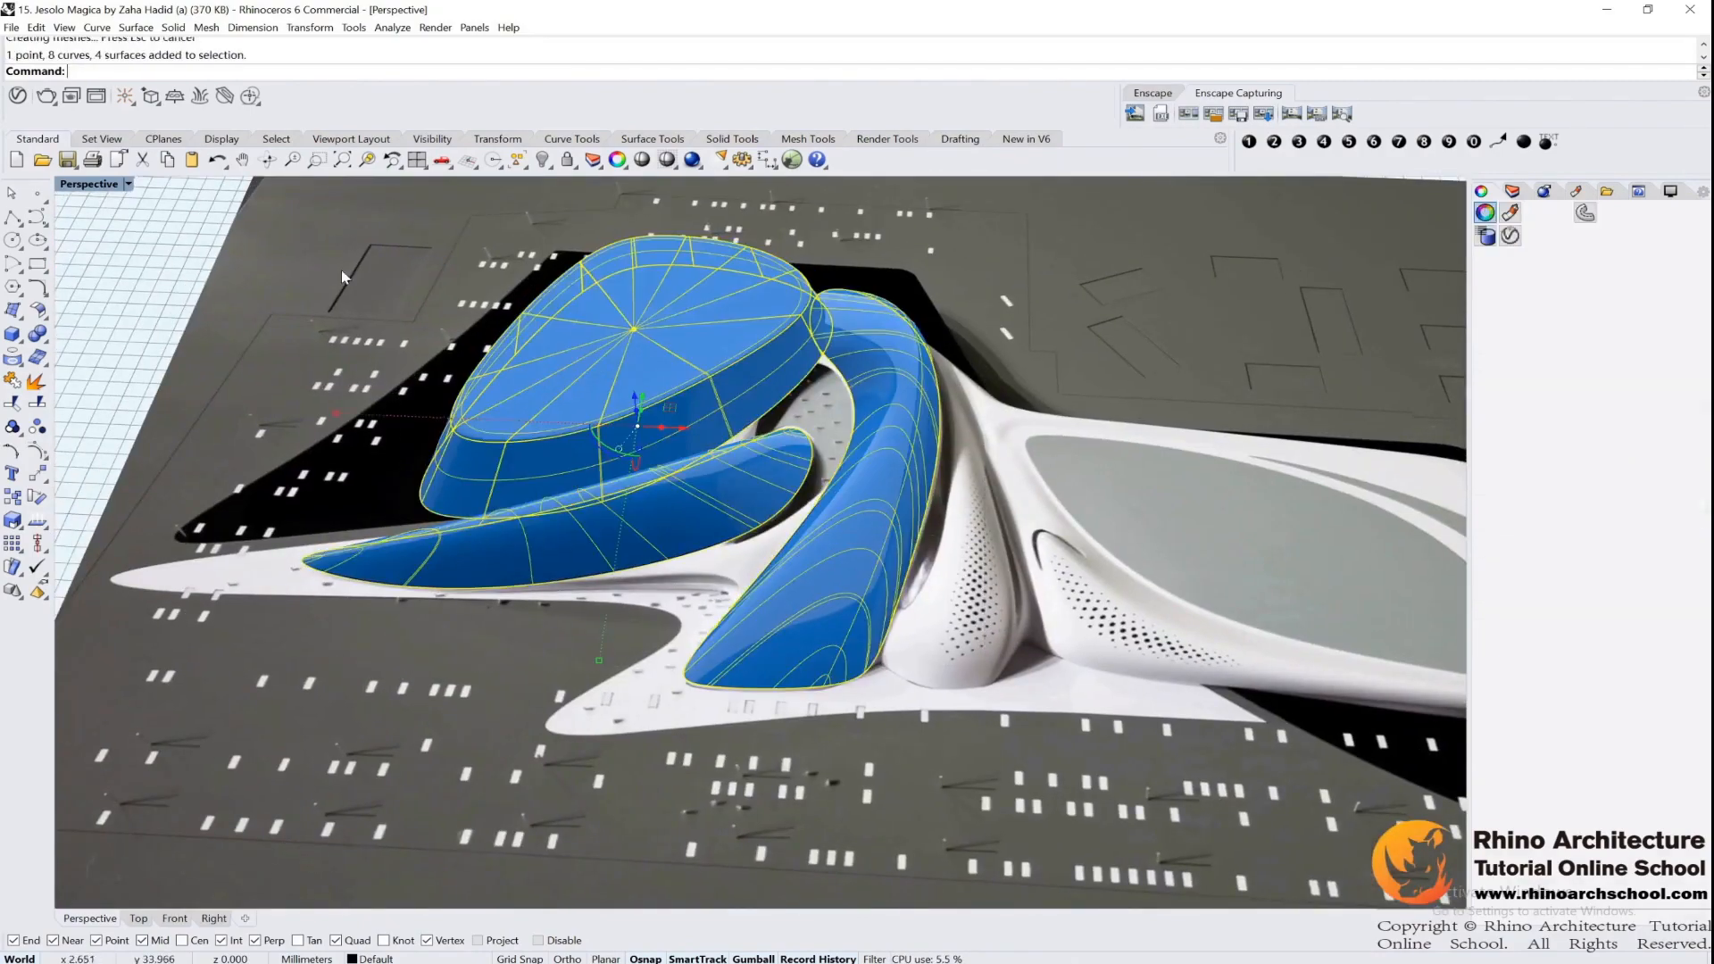
pyautogui.click(566, 161)
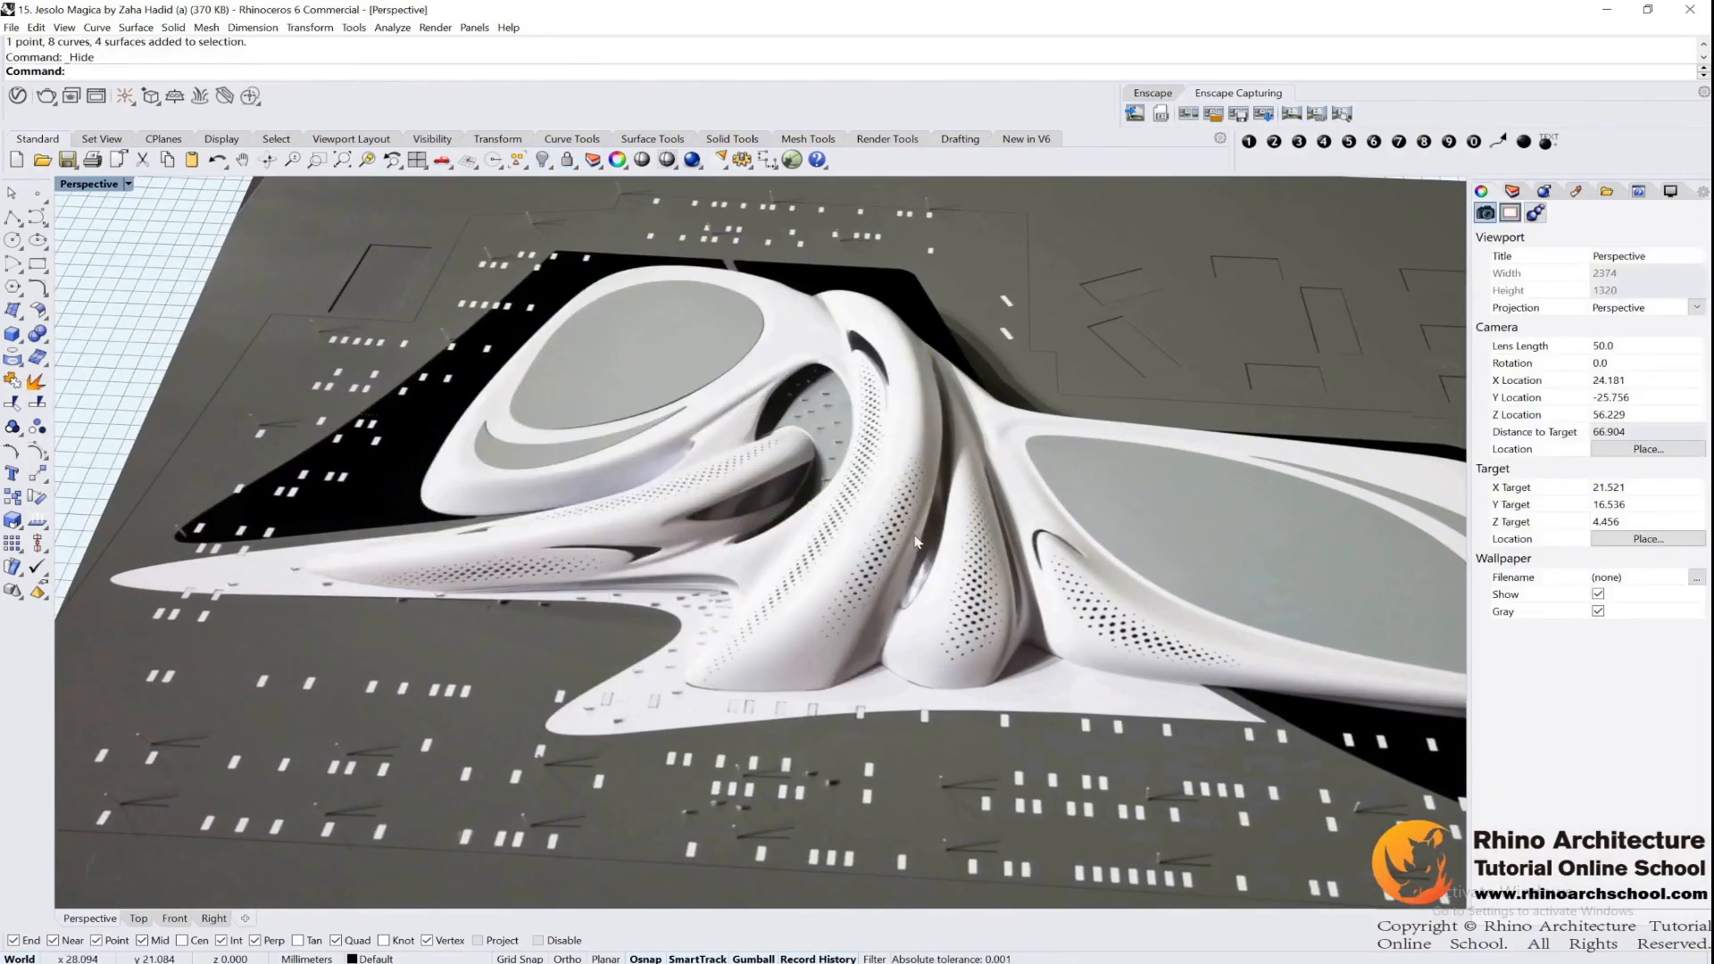
pyautogui.scroll(8, 914, 542)
pyautogui.moveTo(678, 402); pyautogui.dragTo(735, 393, button='right')
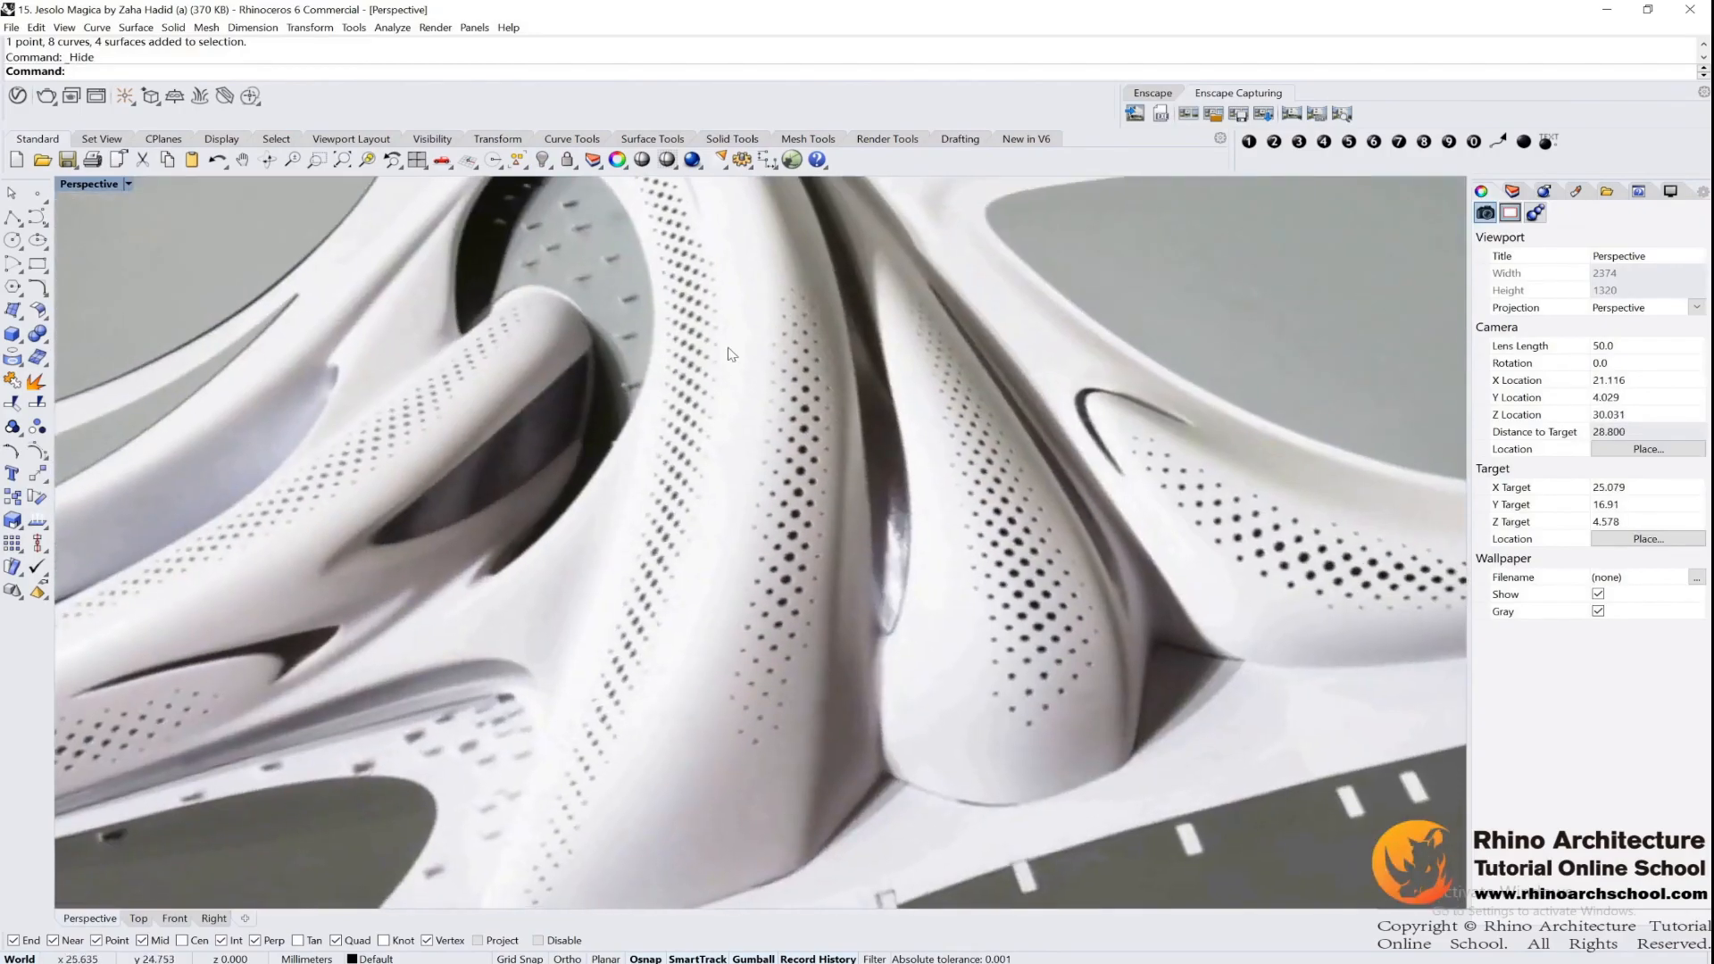
# Show all the hidden modelled curves and surfaces again and examine them against the reference image around the next wing
pyautogui.scroll(-2, 482, 614)
pyautogui.keyDown('shift'); pyautogui.moveTo(482, 614); pyautogui.dragTo(1000, 509, button='right'); pyautogui.keyUp('shift')
pyautogui.moveTo(991, 620); pyautogui.dragTo(650, 393, button='right')
pyautogui.moveTo(650, 470); pyautogui.dragTo(1041, 483, button='right')
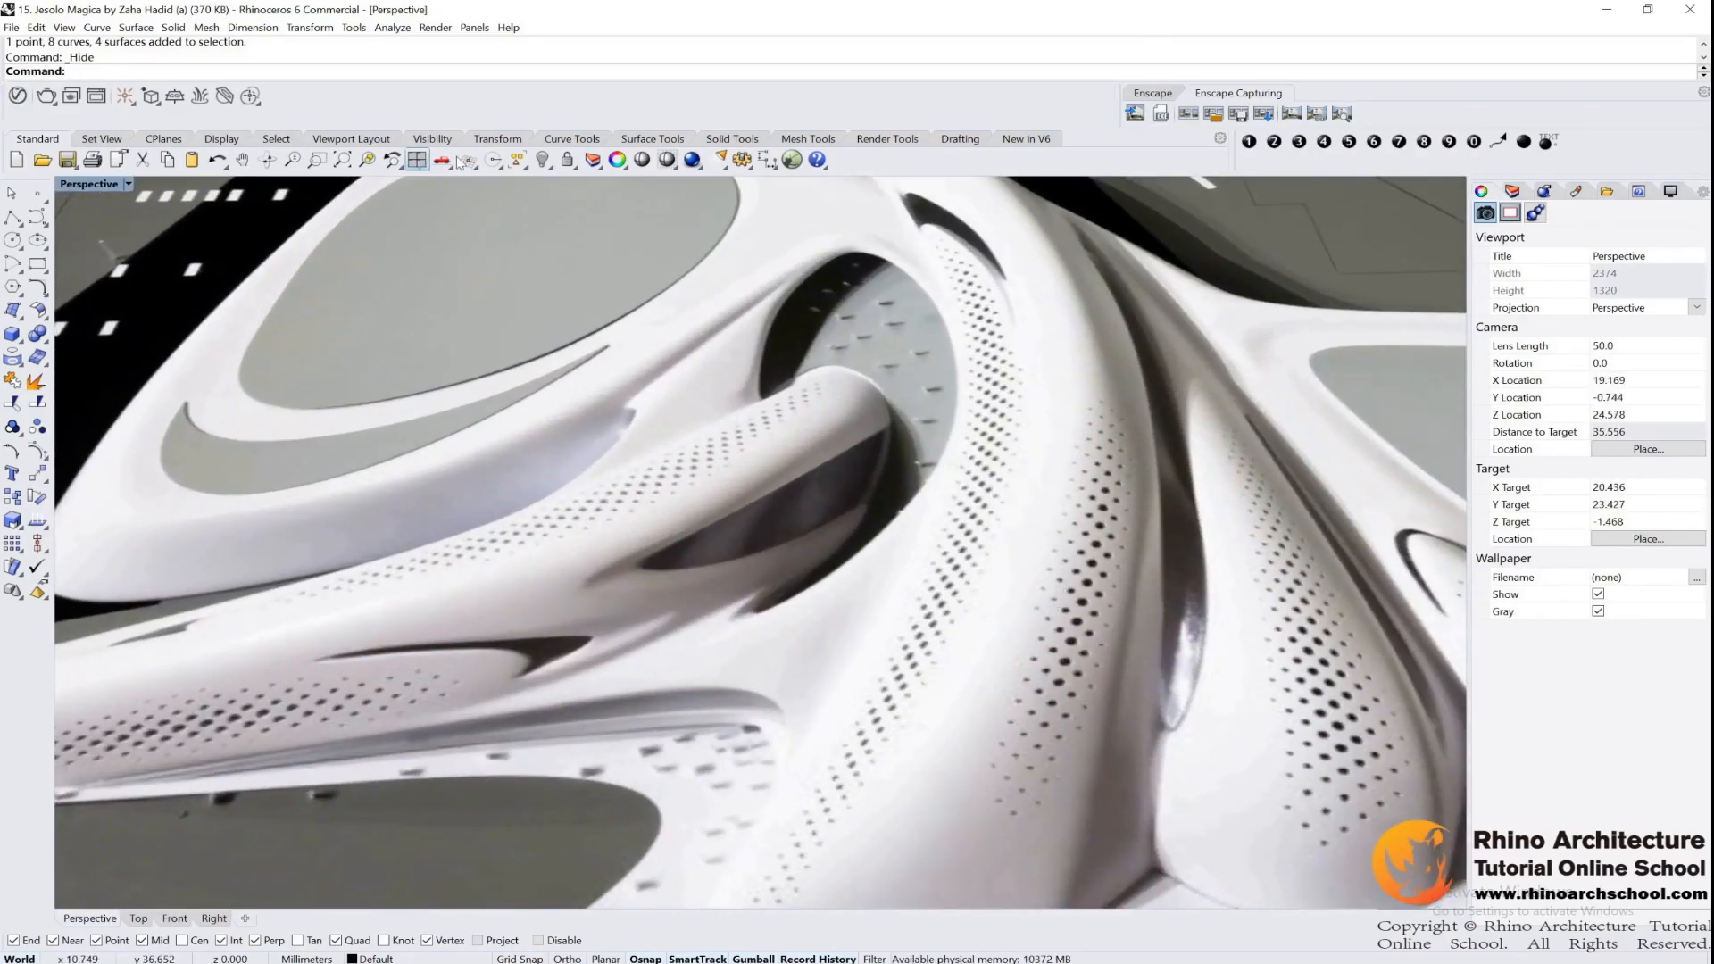
pyautogui.rightClick(536, 158)
pyautogui.moveTo(672, 399); pyautogui.dragTo(320, 335, button='right')
pyautogui.scroll(-4, 473, 338)
pyautogui.moveTo(643, 343); pyautogui.dragTo(349, 384, button='right')
pyautogui.moveTo(517, 362); pyautogui.dragTo(673, 441, button='right')
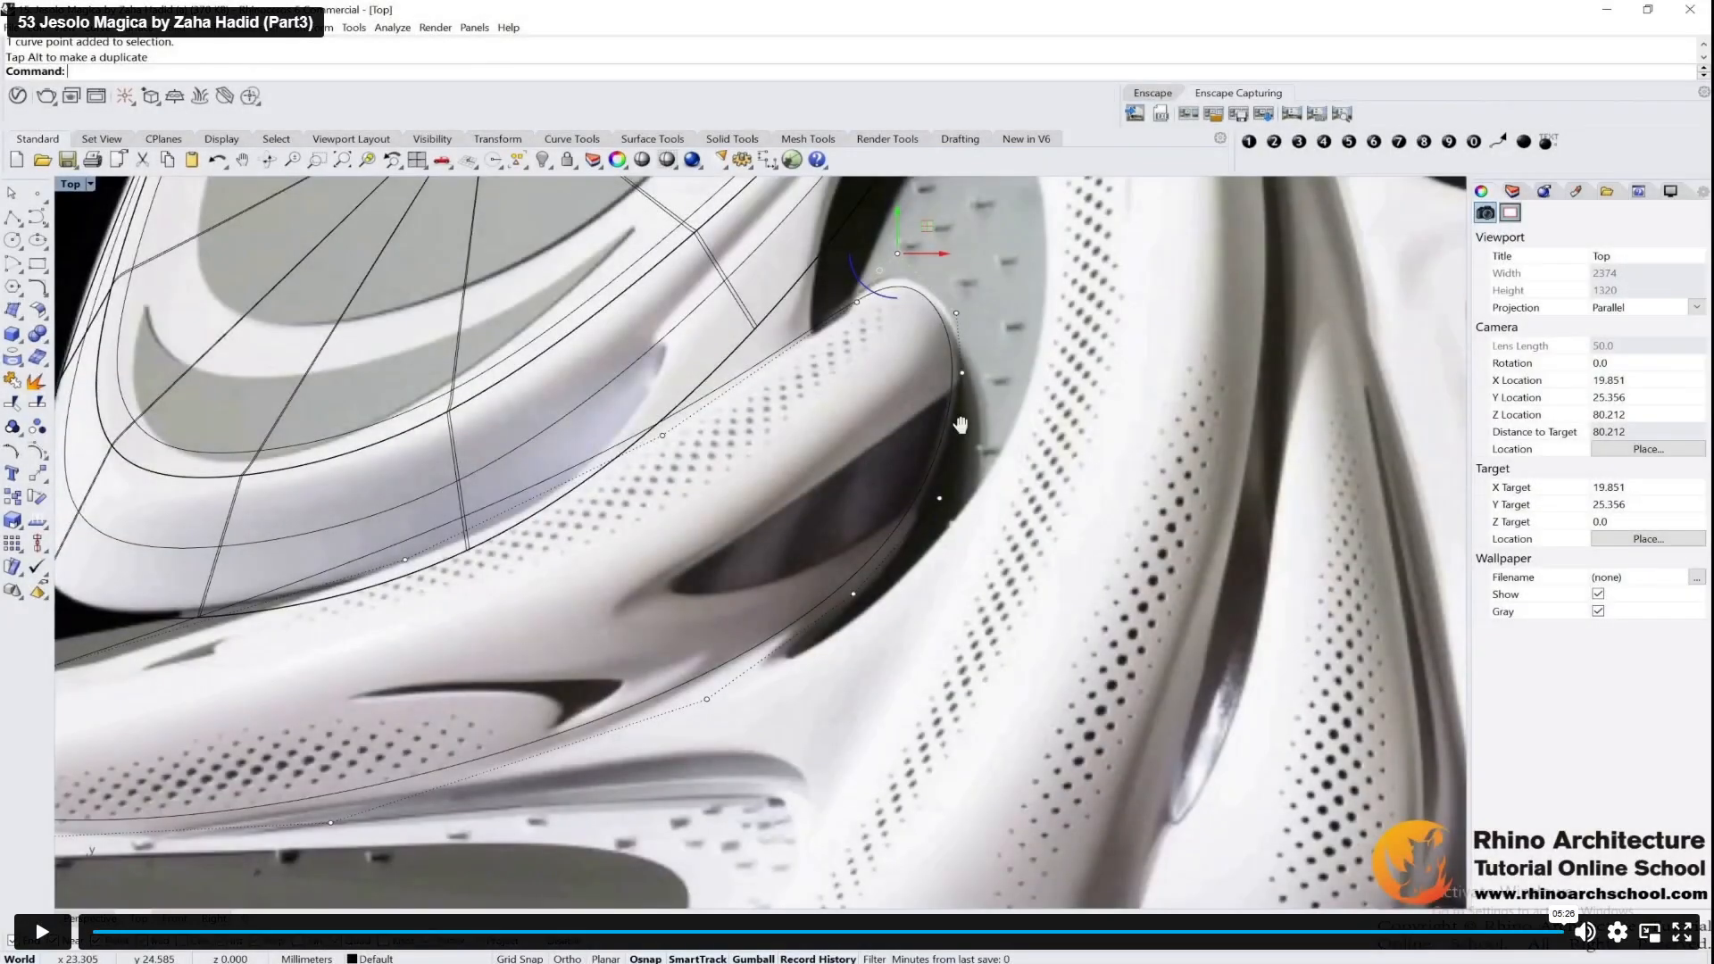
pyautogui.click(1682, 933)
pyautogui.tripleClick(809, 192)
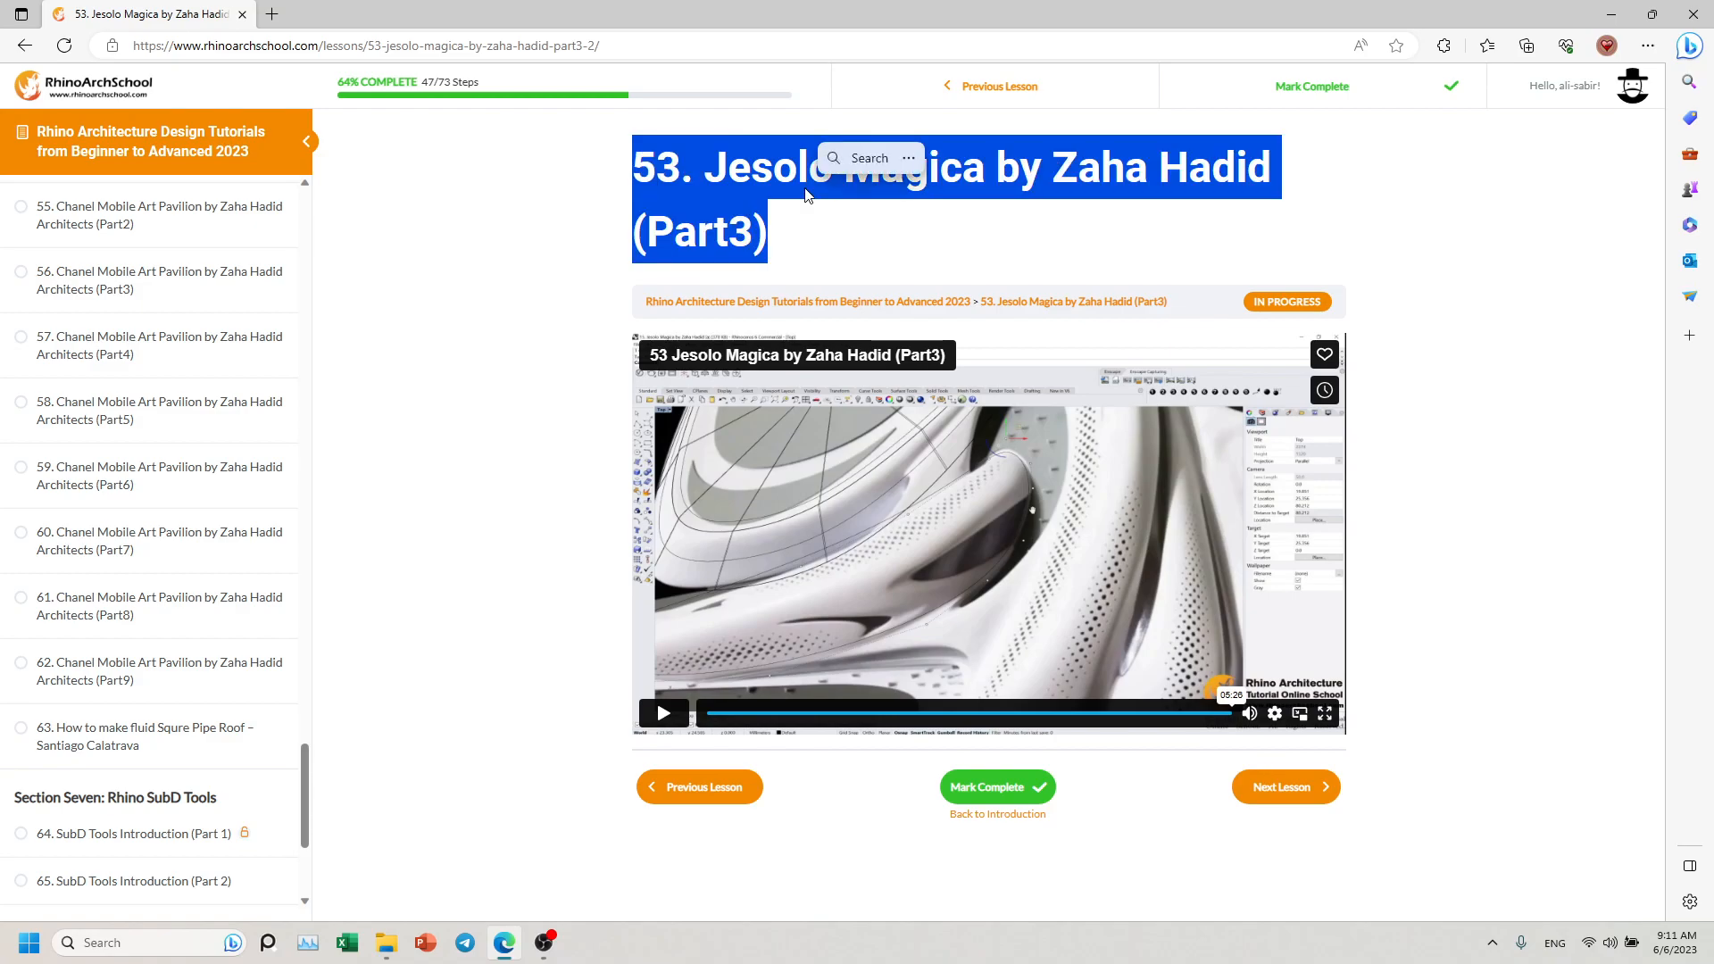
pyautogui.click(543, 941)
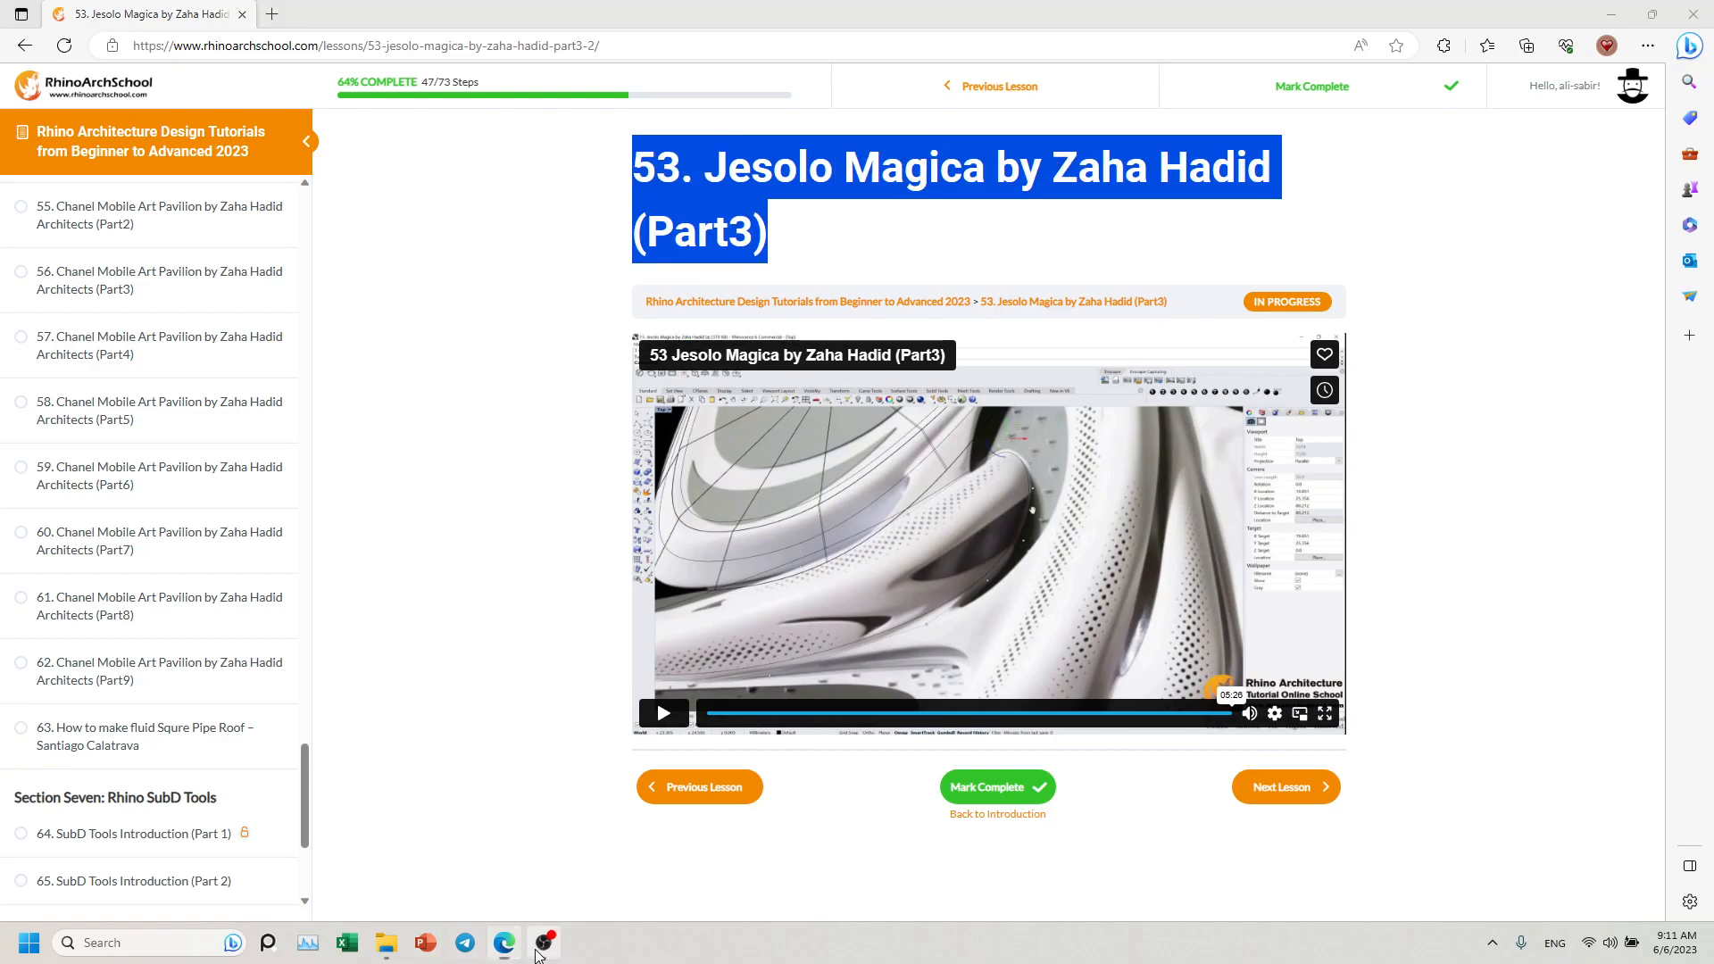